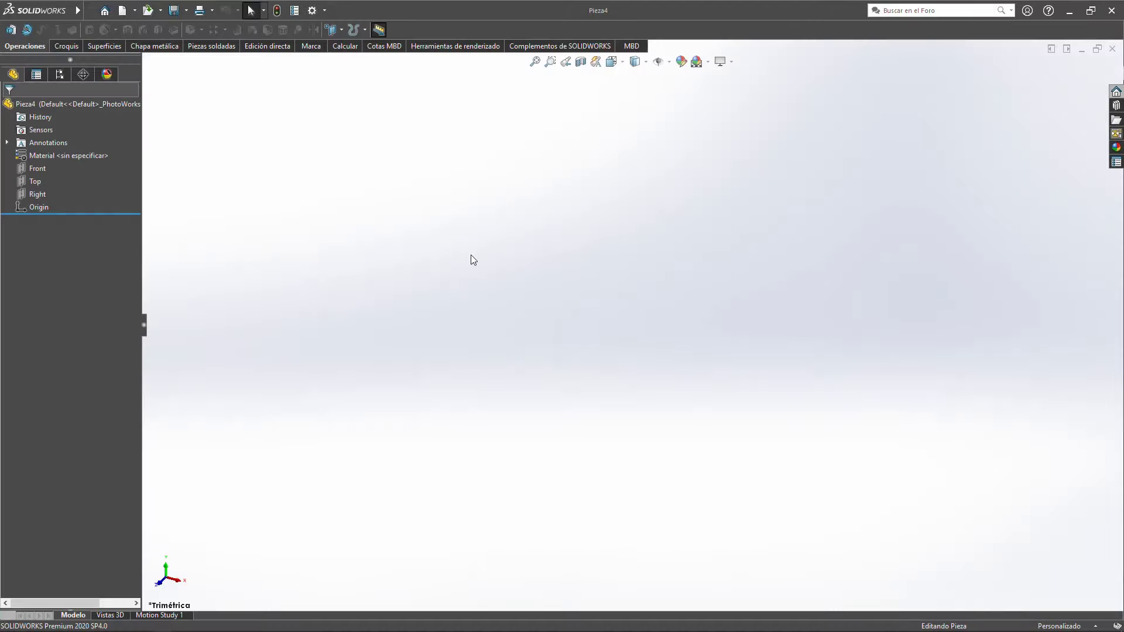
Step: Start a sketch on the Front plane and begin a corner rectangle at the origin
left_click(39, 168)
left_click(51, 150)
left_click(84, 30)
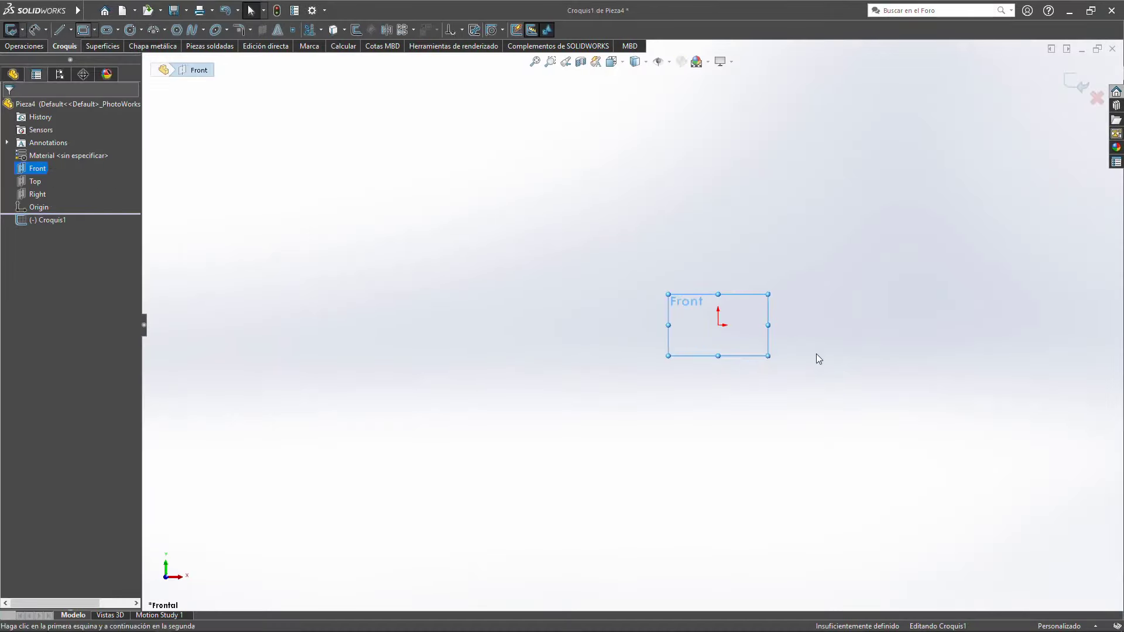
left_click(719, 325)
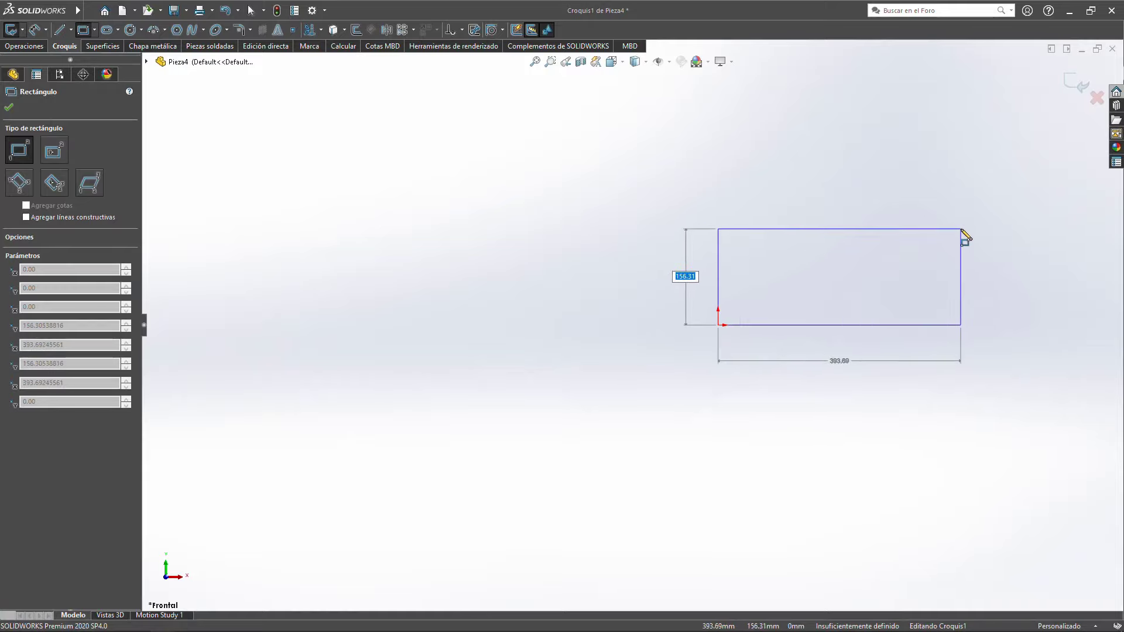
scroll(884, 289, "down", 4)
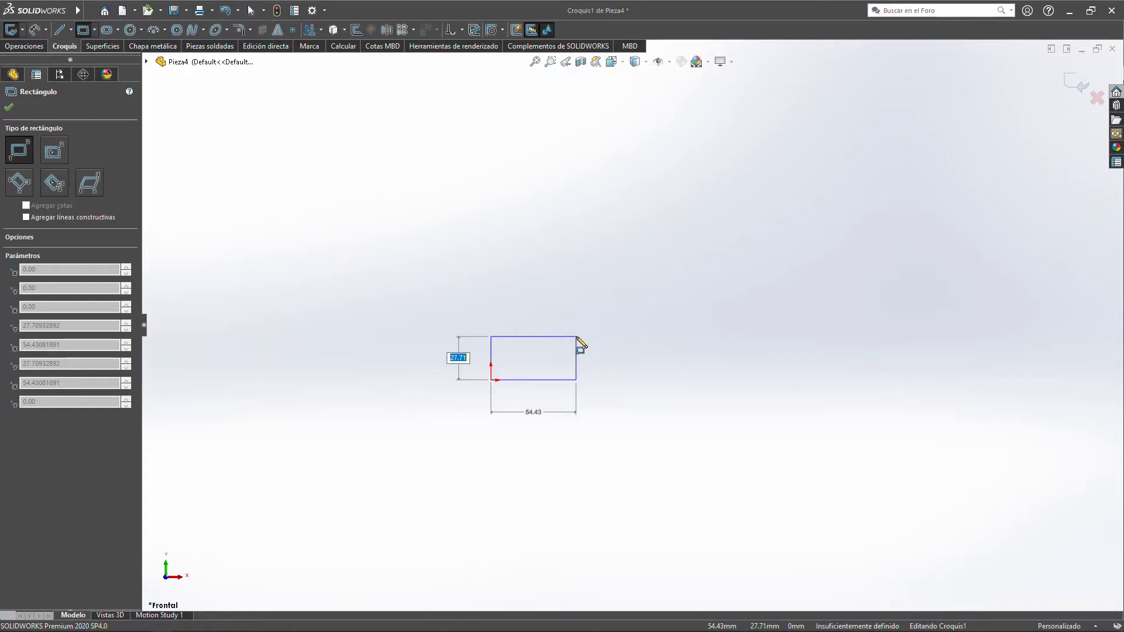
Step: Size the rectangle 9.5 mm tall by 63.5 mm wide, then view it isometrically
type("9.5")
key("Tab")
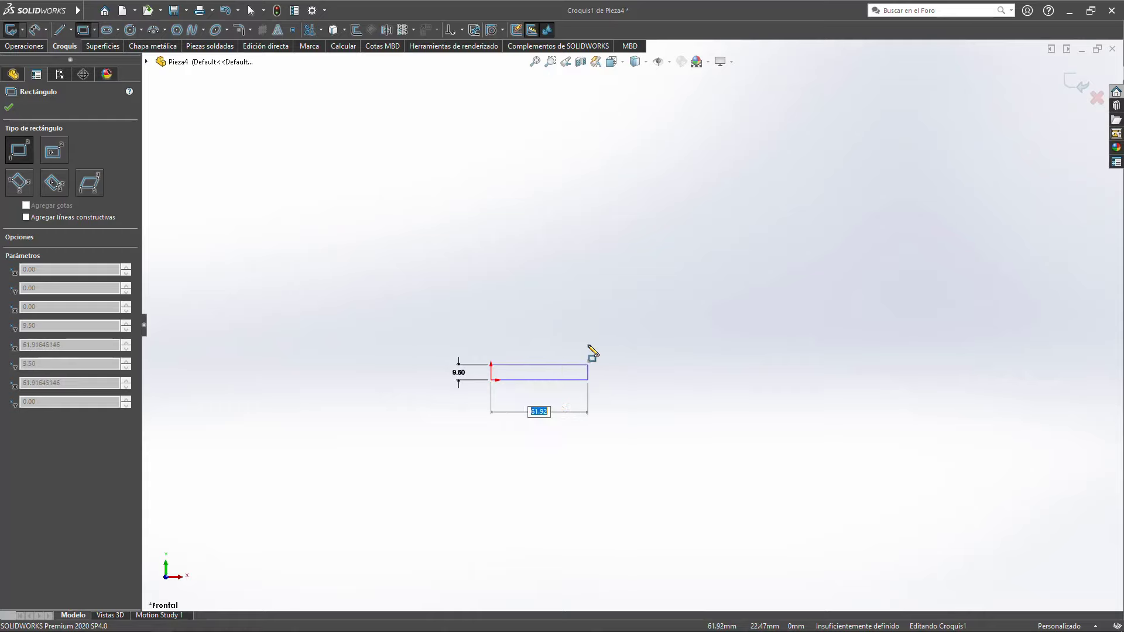
type("63.5")
key("Return")
key("Escape")
scroll(580, 343, "down", 3)
scroll(580, 343, "down", 1)
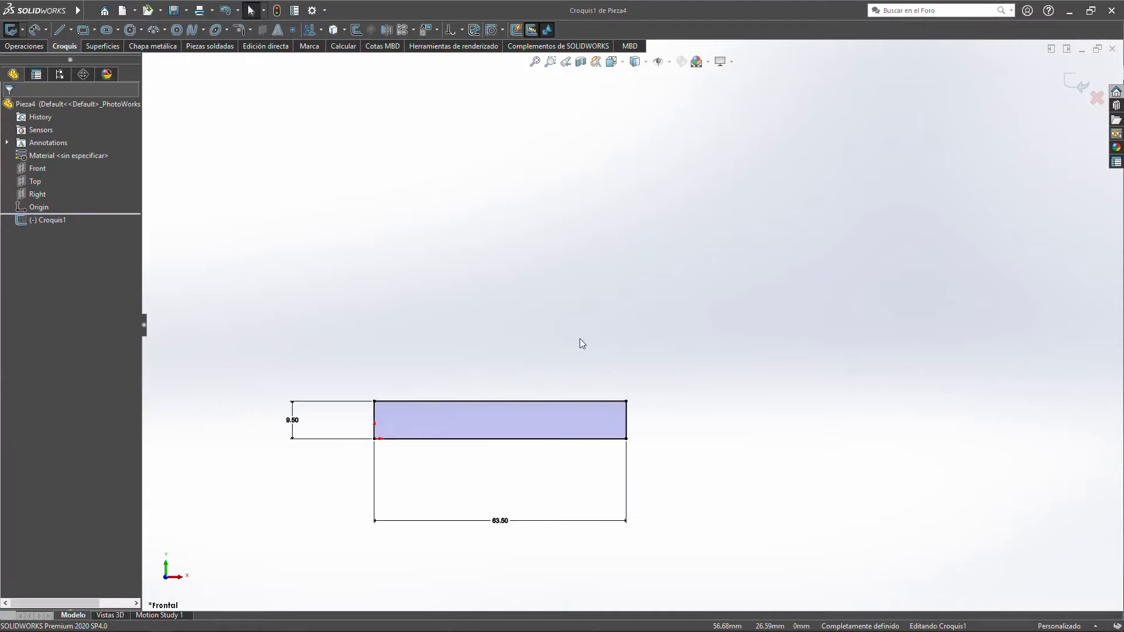
key("ctrl+7")
Step: Extrude the rectangle 4 in (101.60 mm) into a solid slab and inspect its length dimension
left_click(24, 45)
type("10")
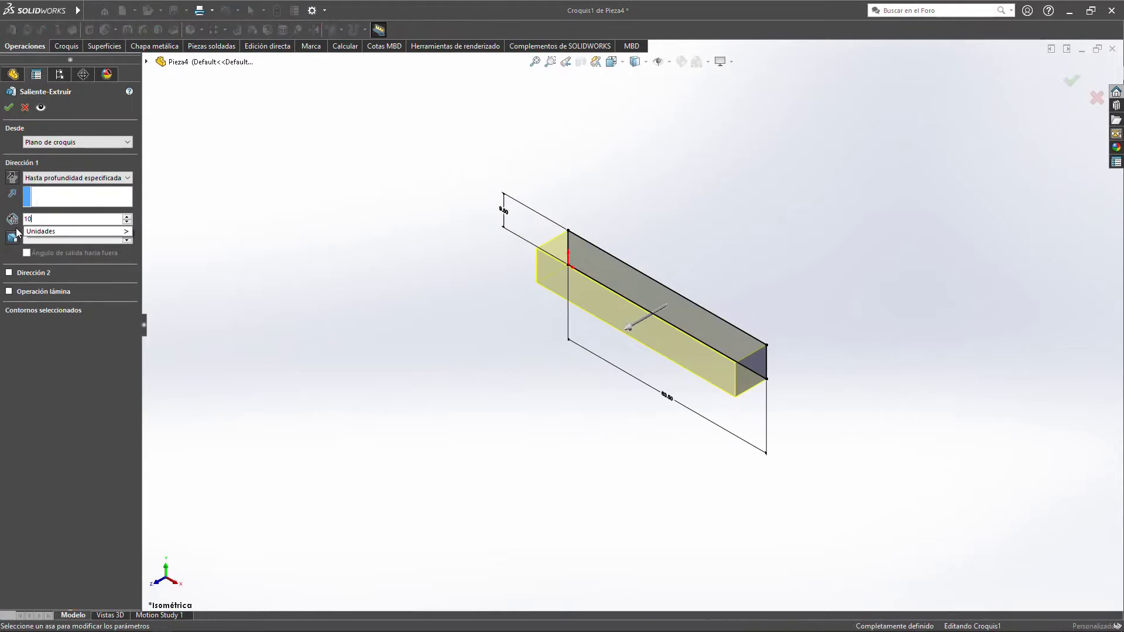
type("4in")
key("Return")
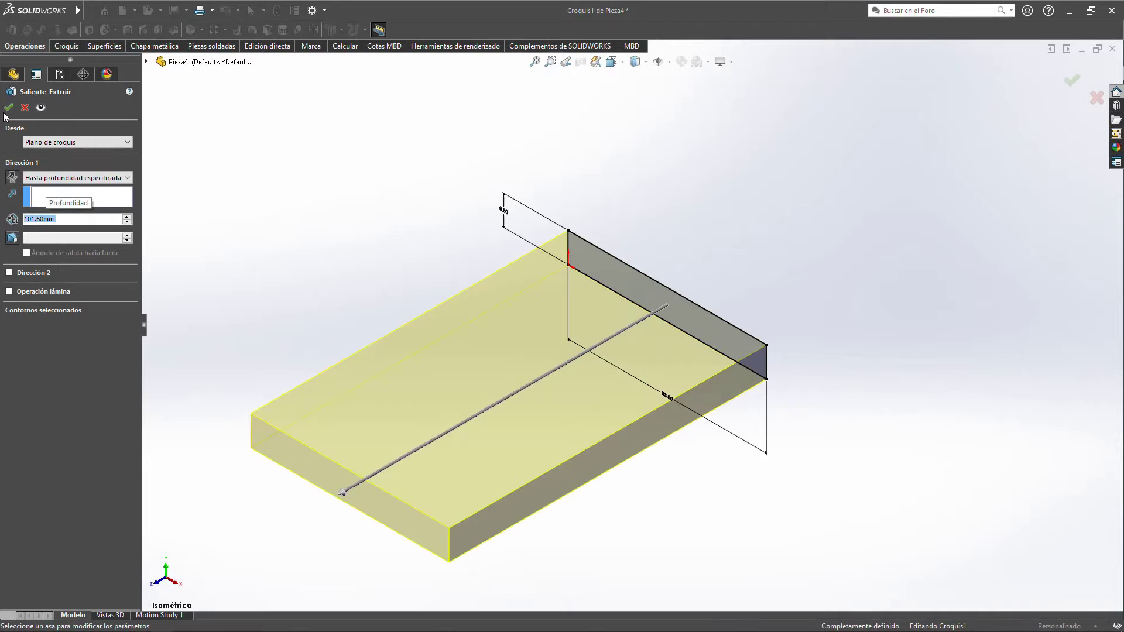
left_click(8, 107)
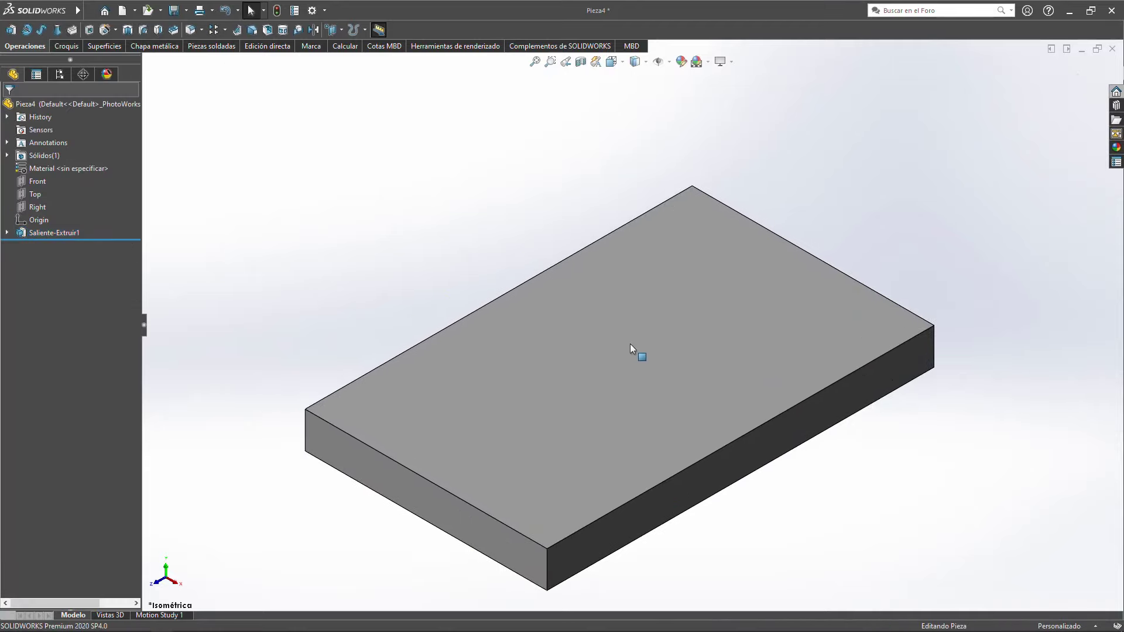
left_click(630, 343)
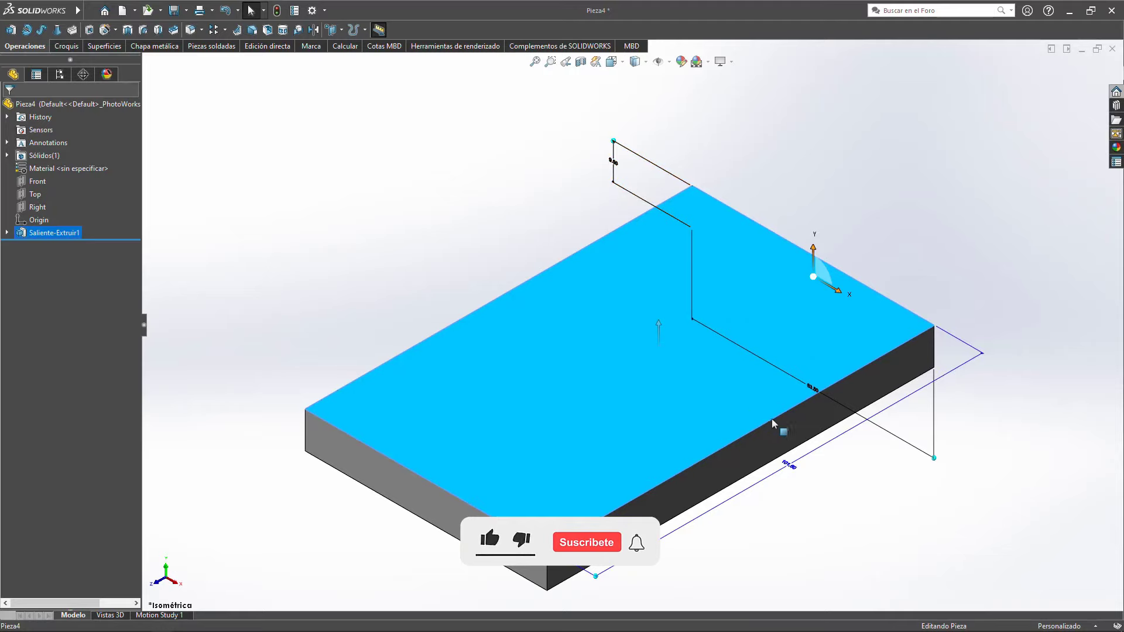
left_click(790, 473)
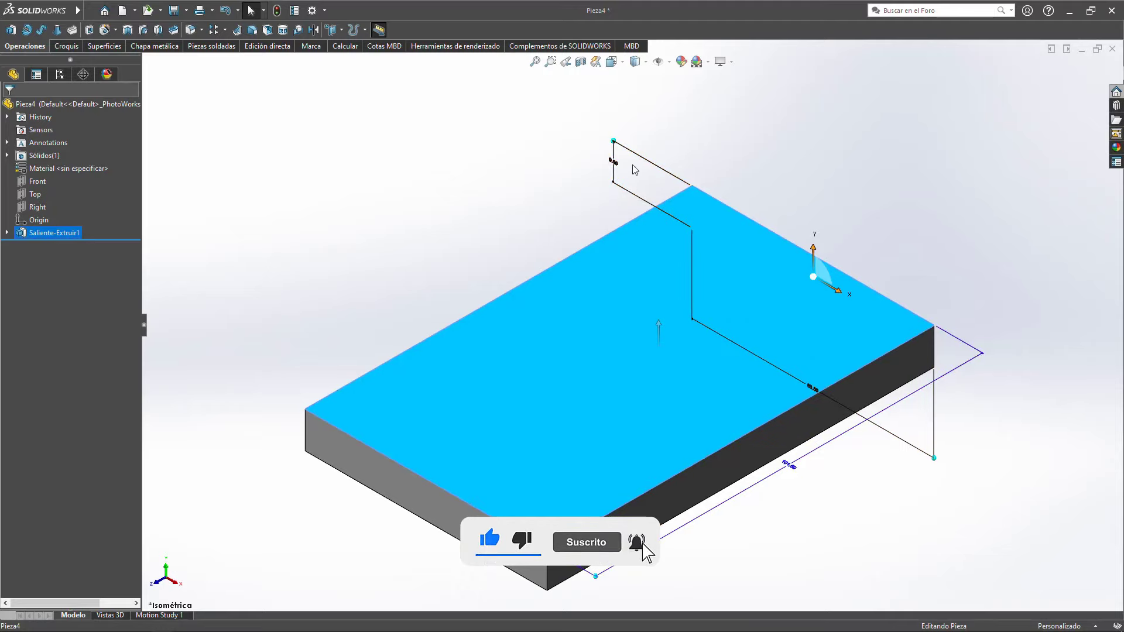
left_click(561, 177)
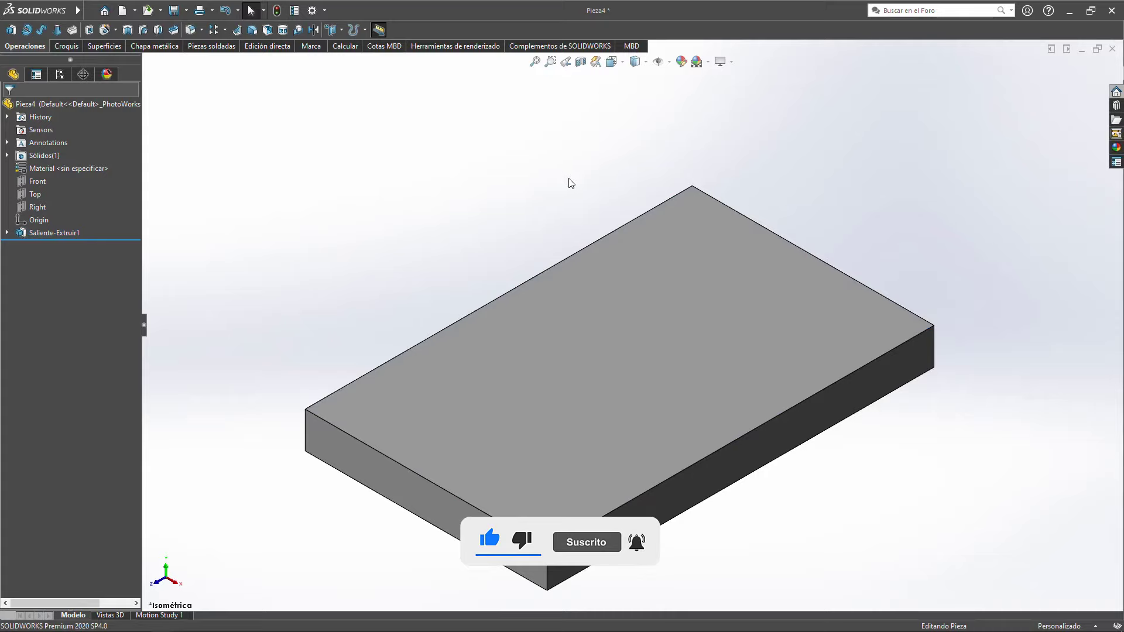
Step: Name the slab's 101.60 mm length dimension LARGO
left_click(632, 332)
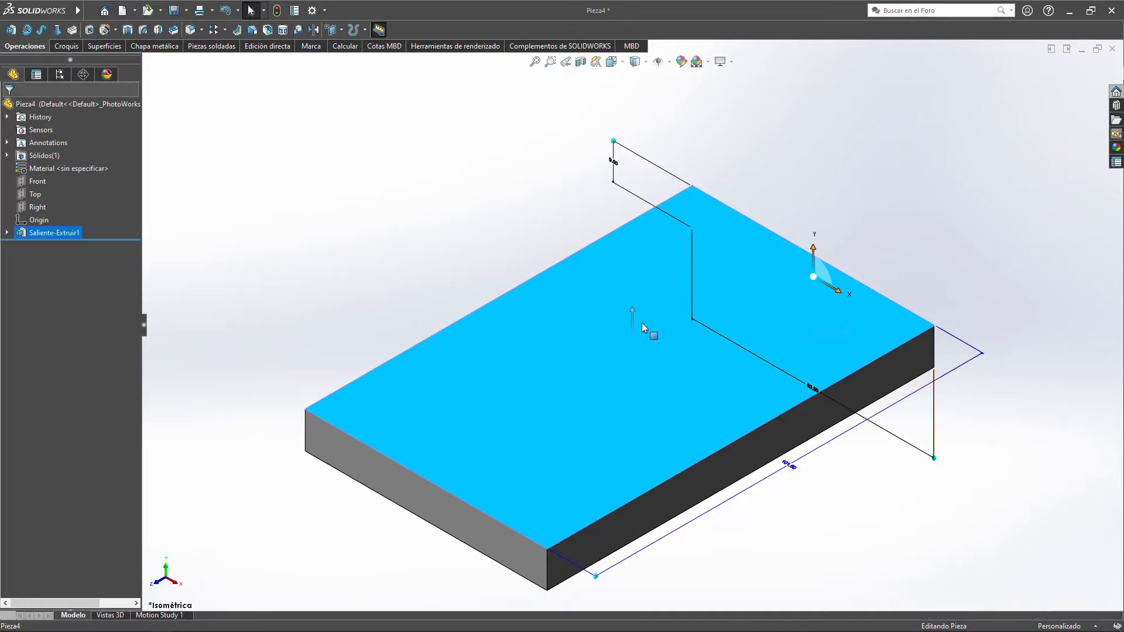
left_click(679, 381)
left_click(739, 381)
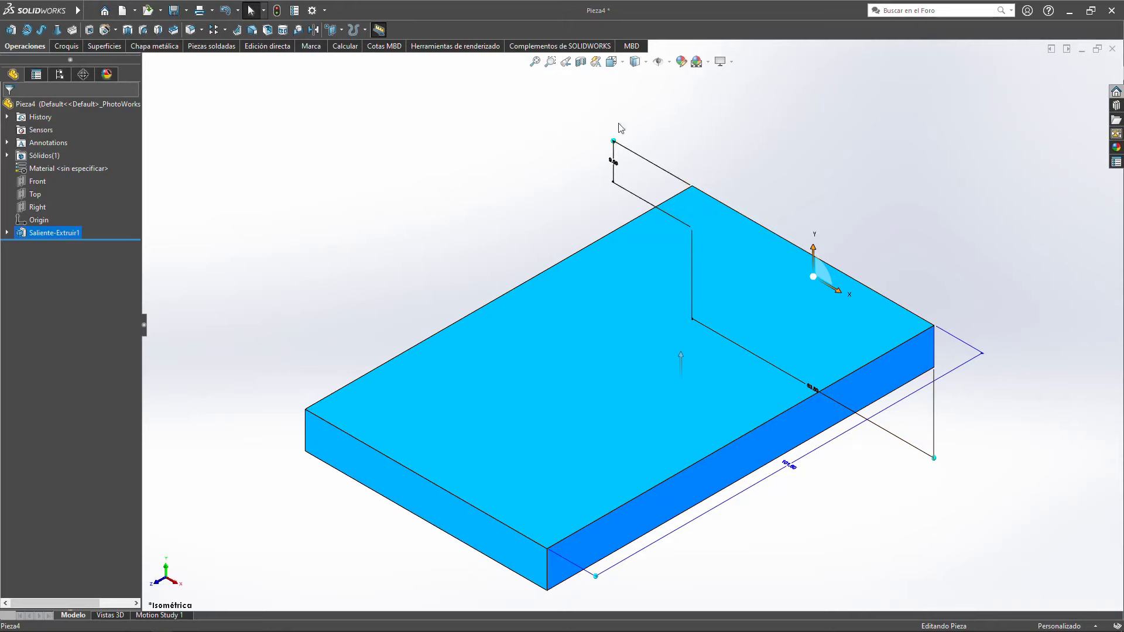
left_click(760, 489)
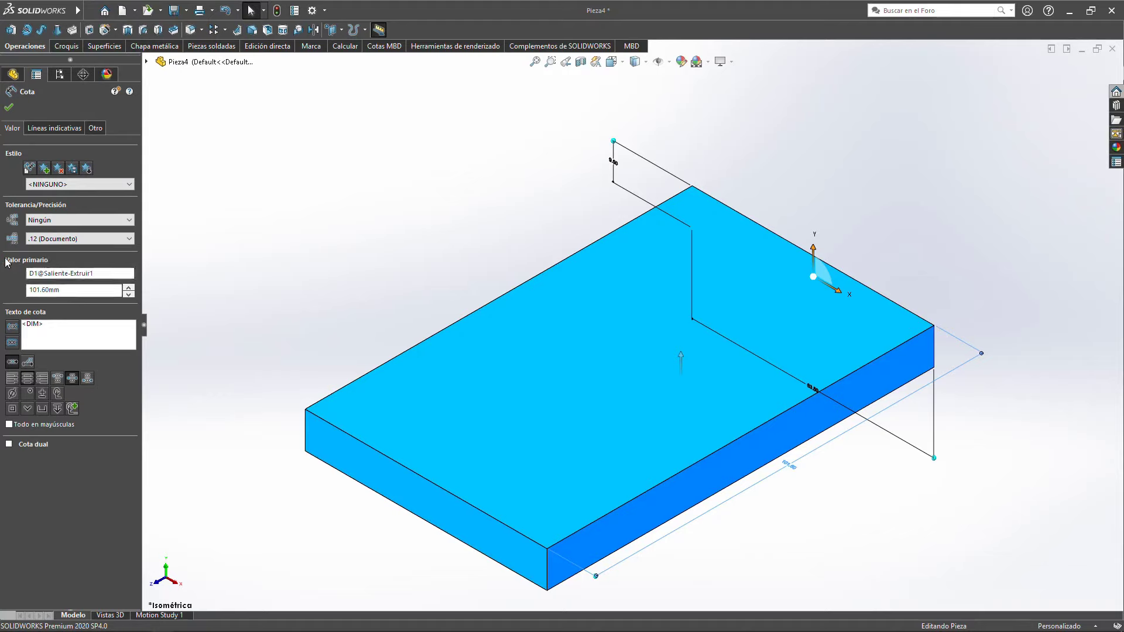
double_click(109, 274)
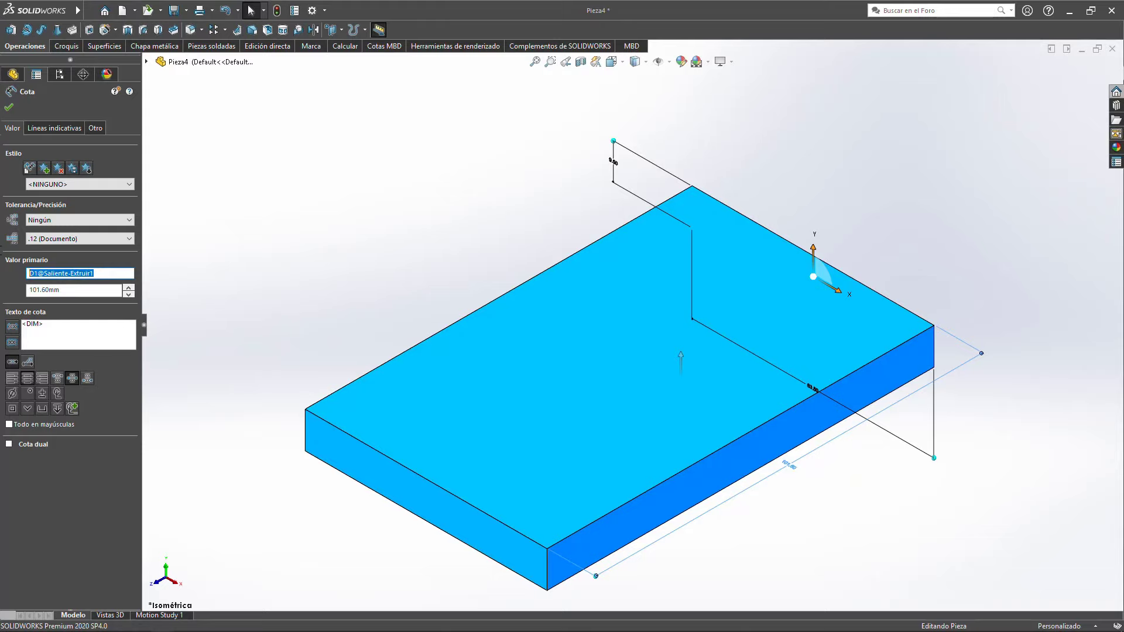
type("L")
type("ARGO")
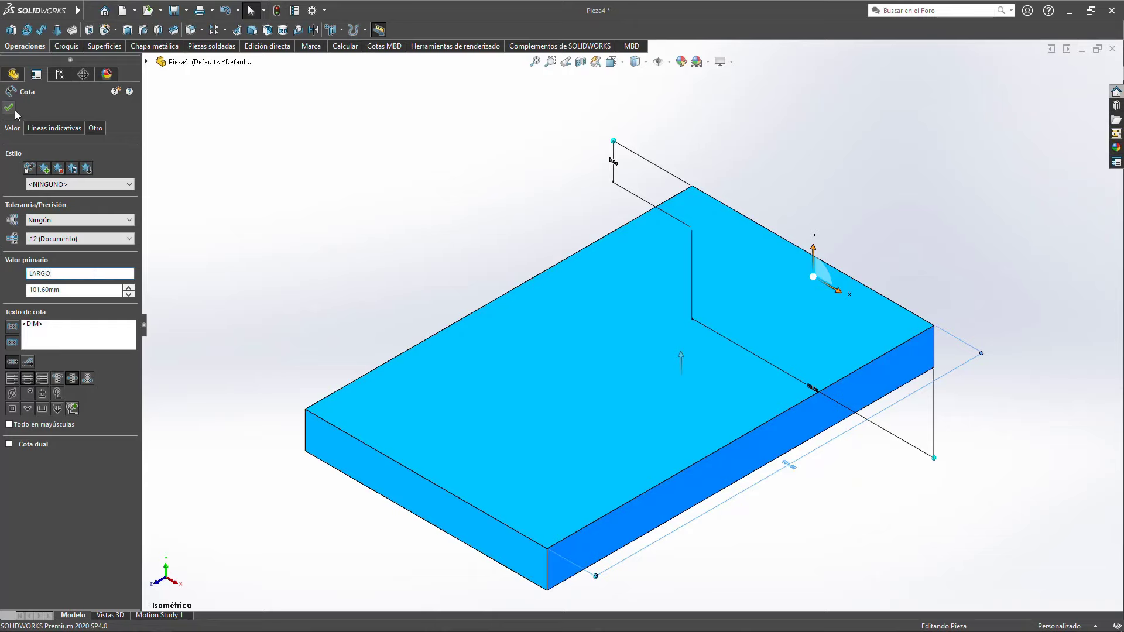
left_click(9, 107)
Step: Name the 63.50 mm width ANCHO and the 9.50 mm thickness ESPESOR
left_click(761, 355)
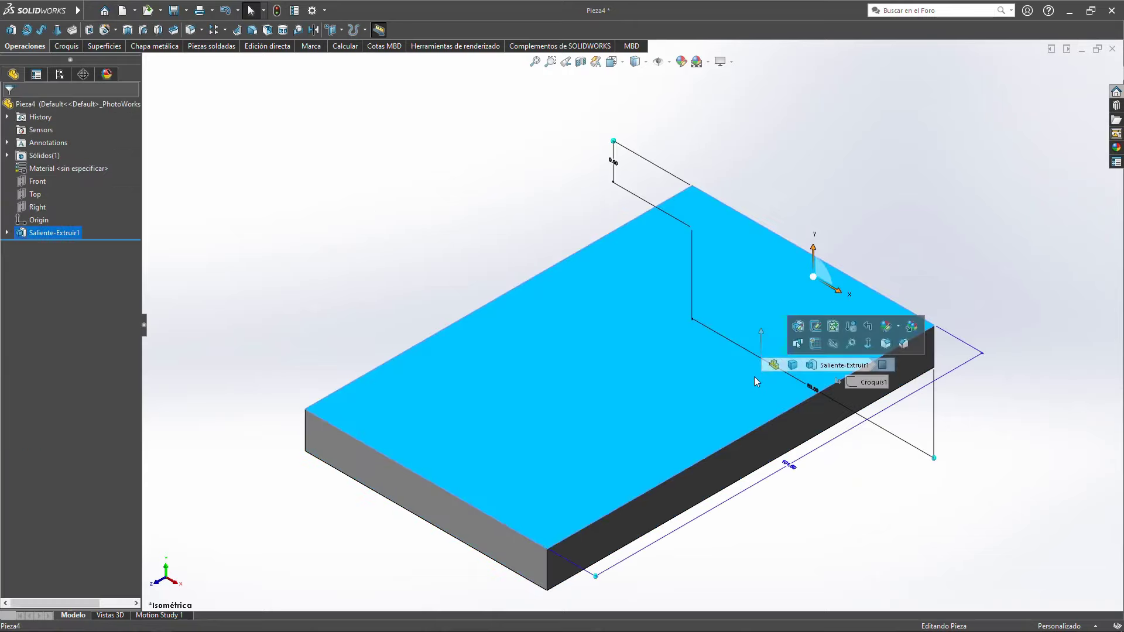
left_click(840, 411)
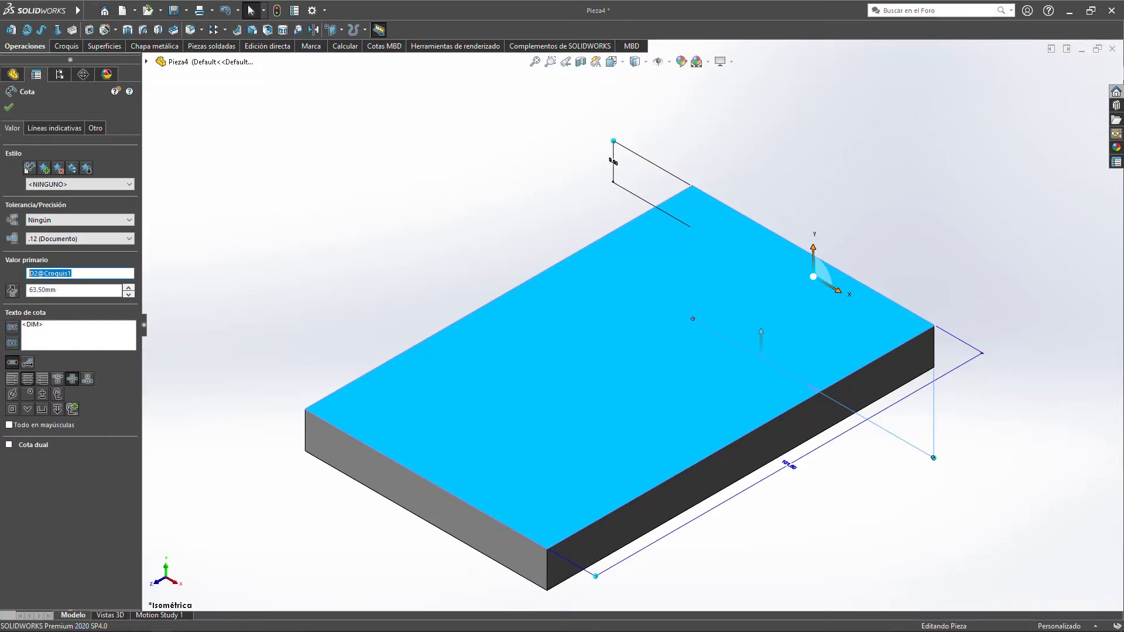
type("ANCHO")
left_click(9, 107)
left_click(737, 332)
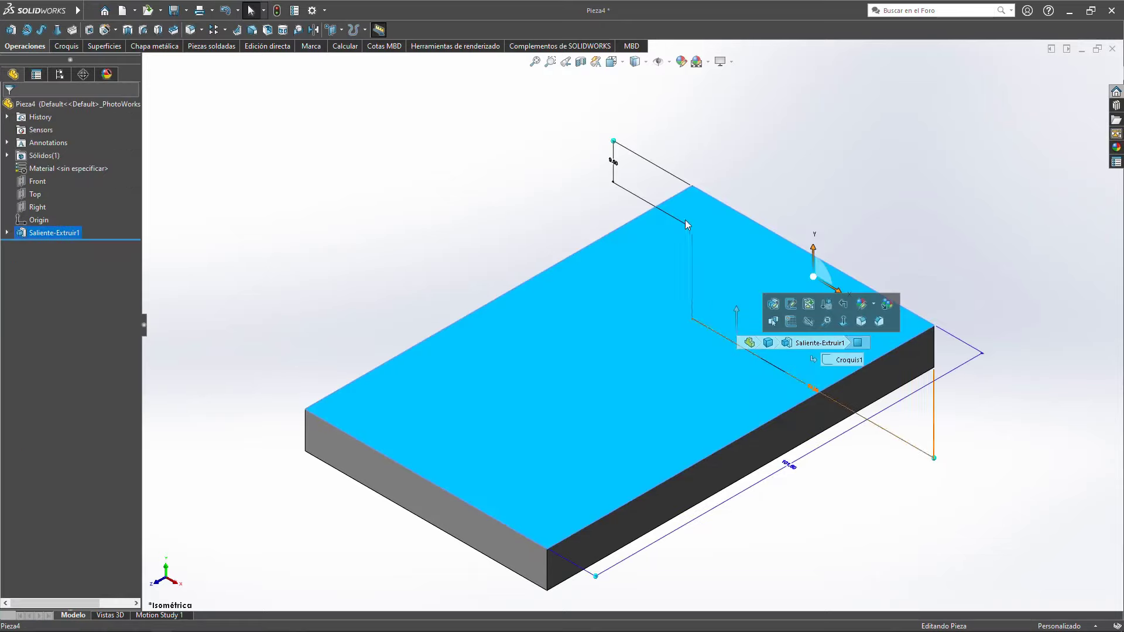
left_click(614, 158)
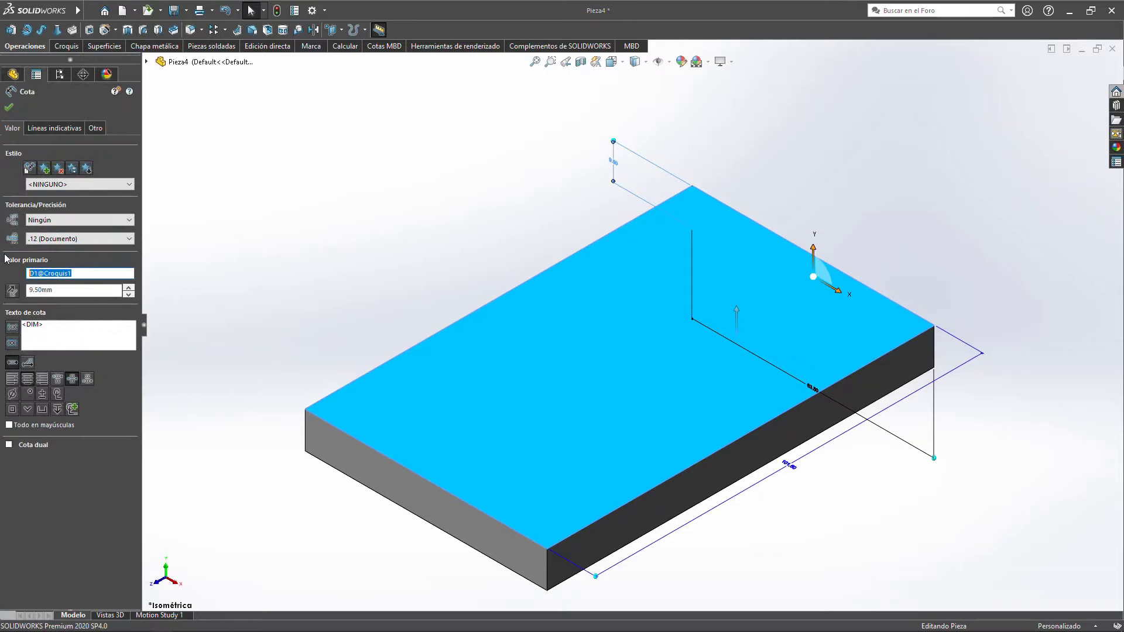
type("ESPESOR")
left_click(9, 106)
left_click(272, 306)
scroll(271, 308, "down", 5)
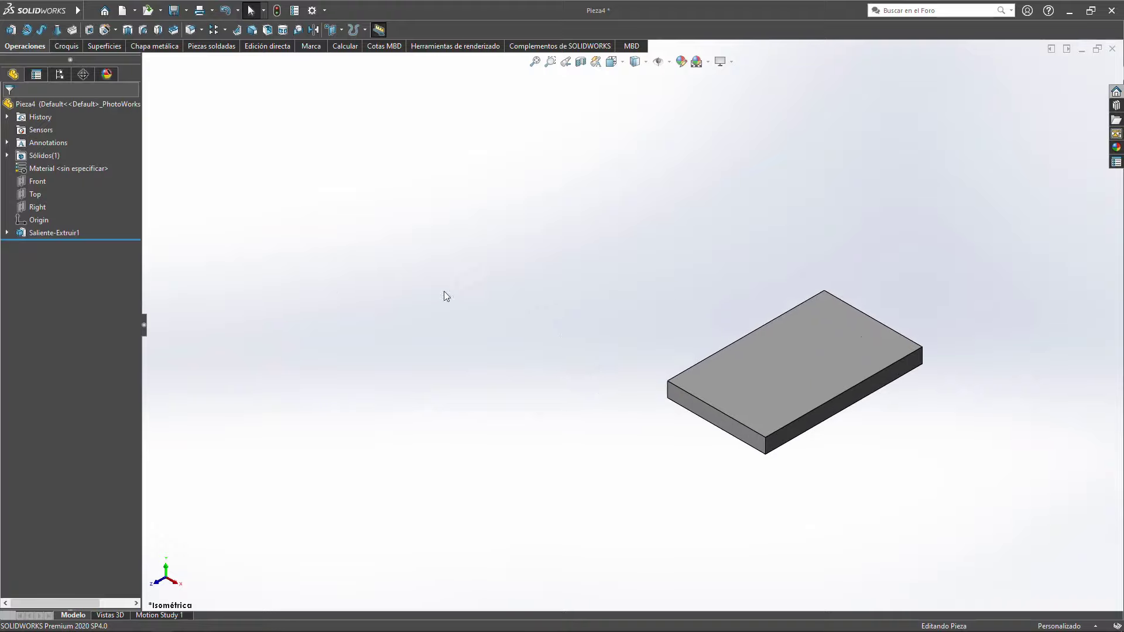
Step: Open the Equations manager from the Tools menu and start a new equation
scroll(696, 299, "down", 3)
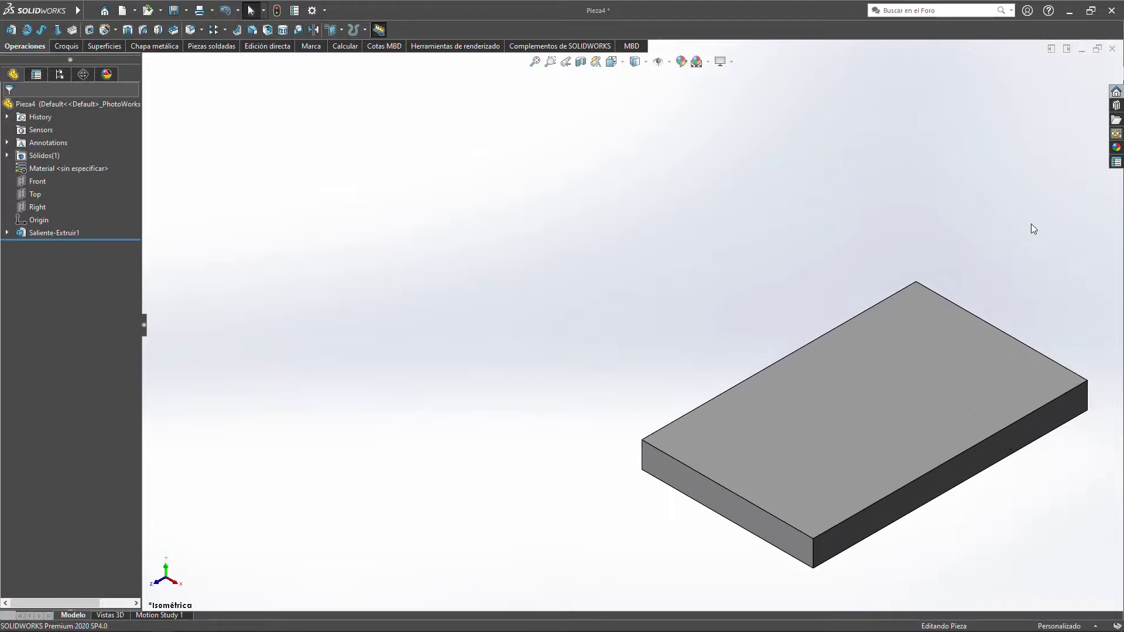
mouse_move(40, 10)
left_click(89, 11)
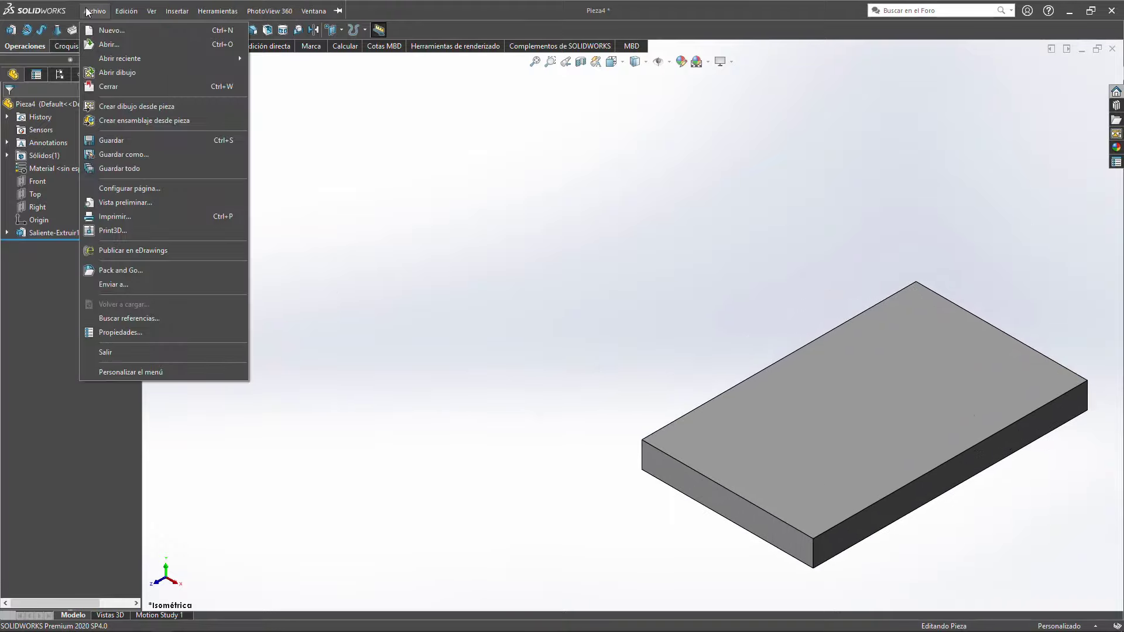
left_click(210, 12)
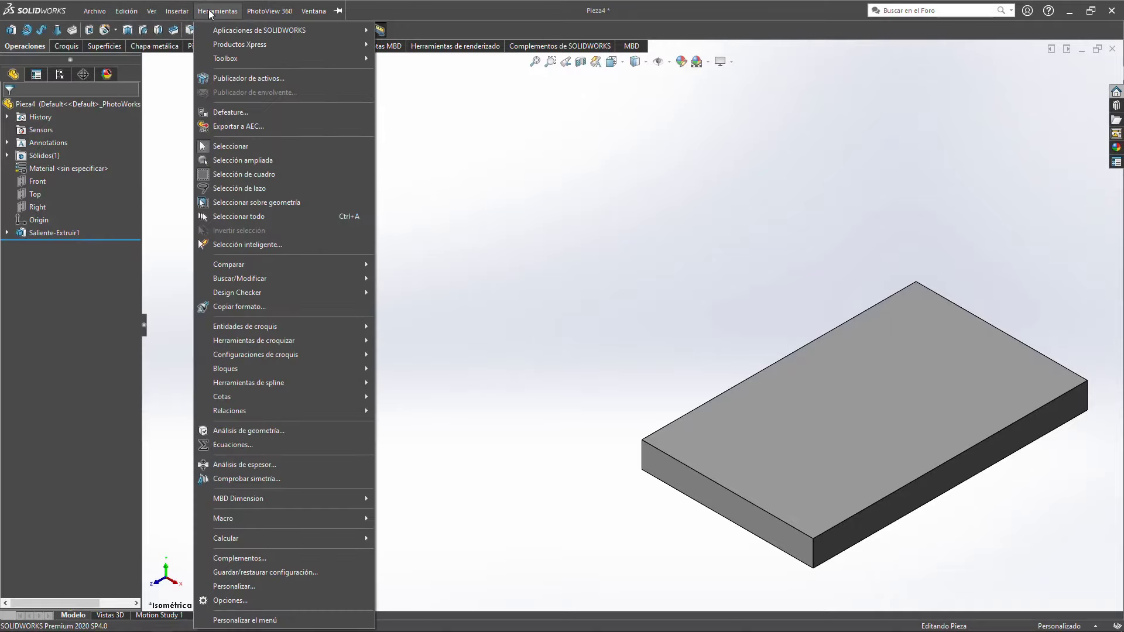
left_click(218, 445)
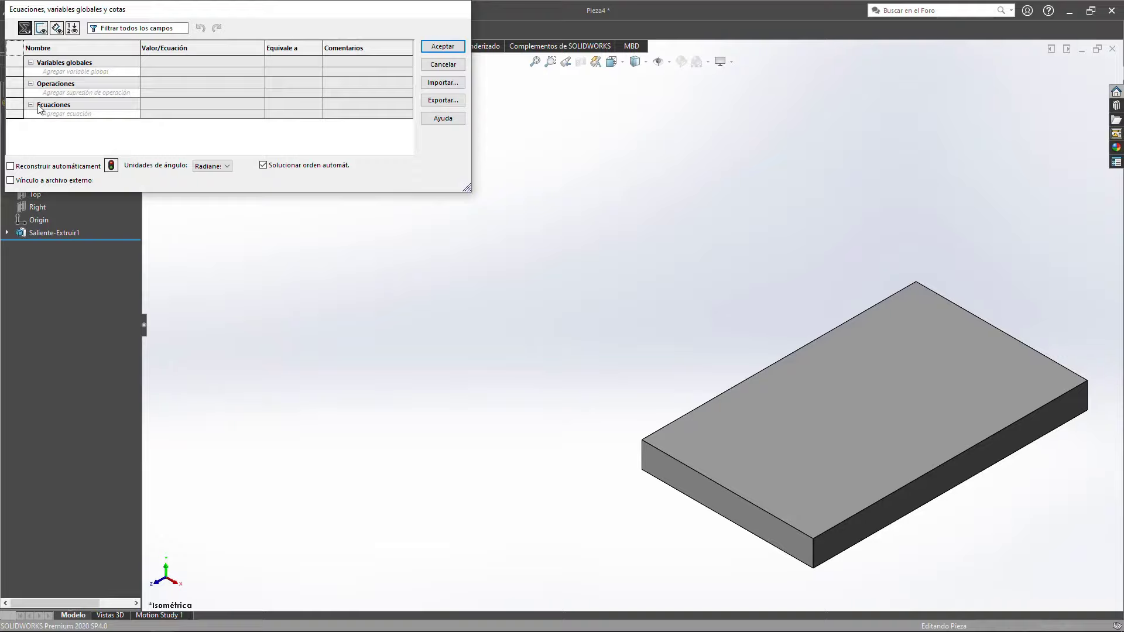
left_click(82, 115)
scroll(636, 378, "down", 1)
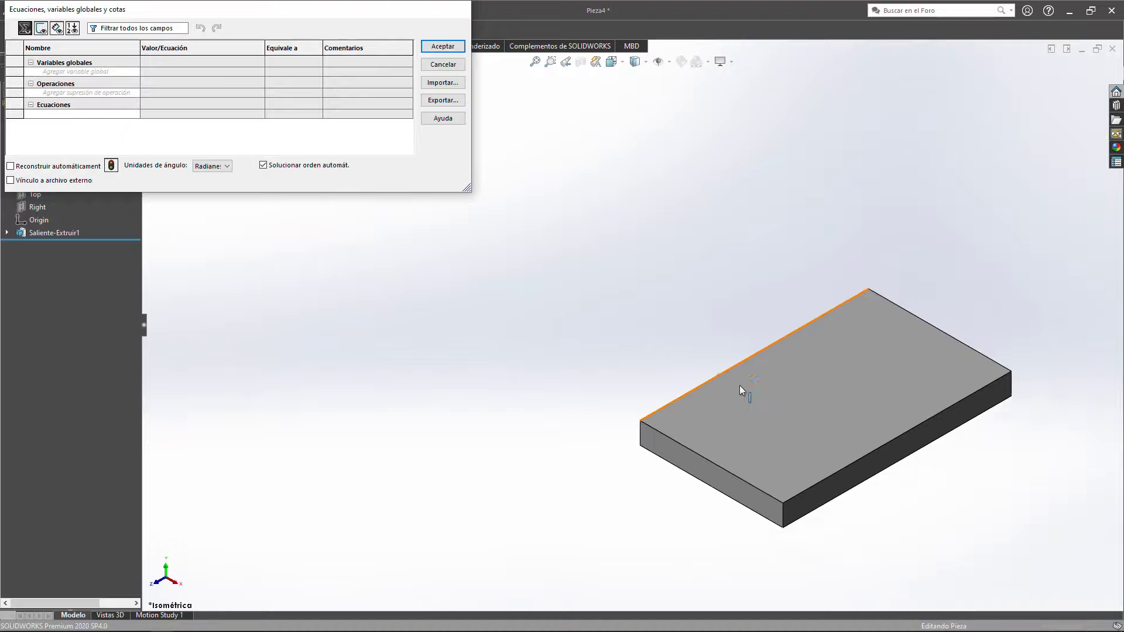
scroll(743, 389, "down", 2)
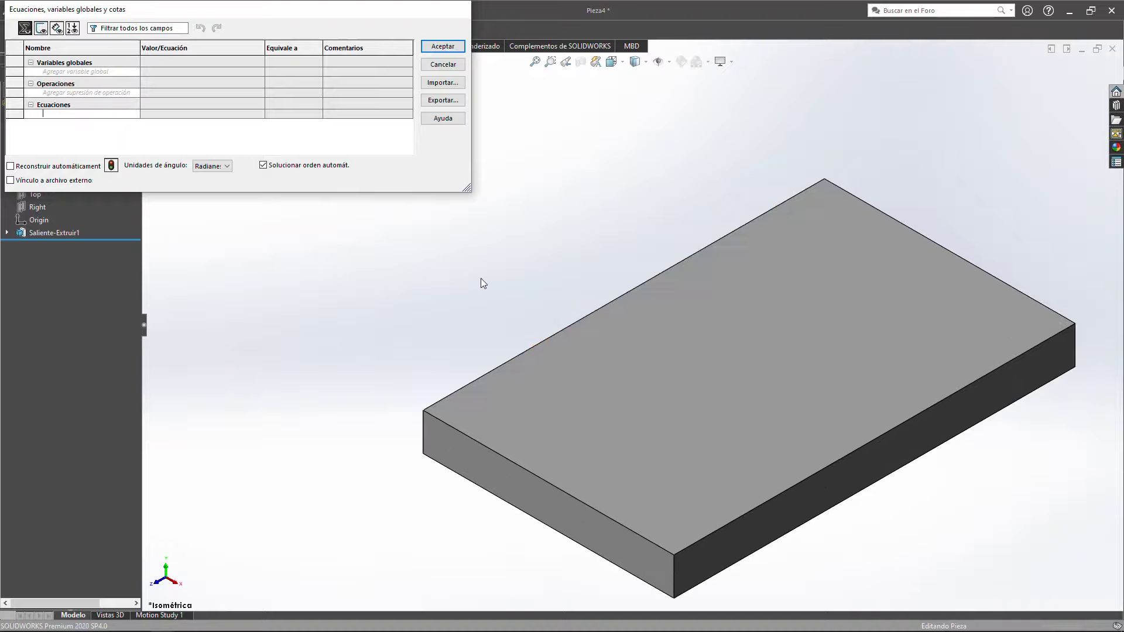
left_click(786, 329)
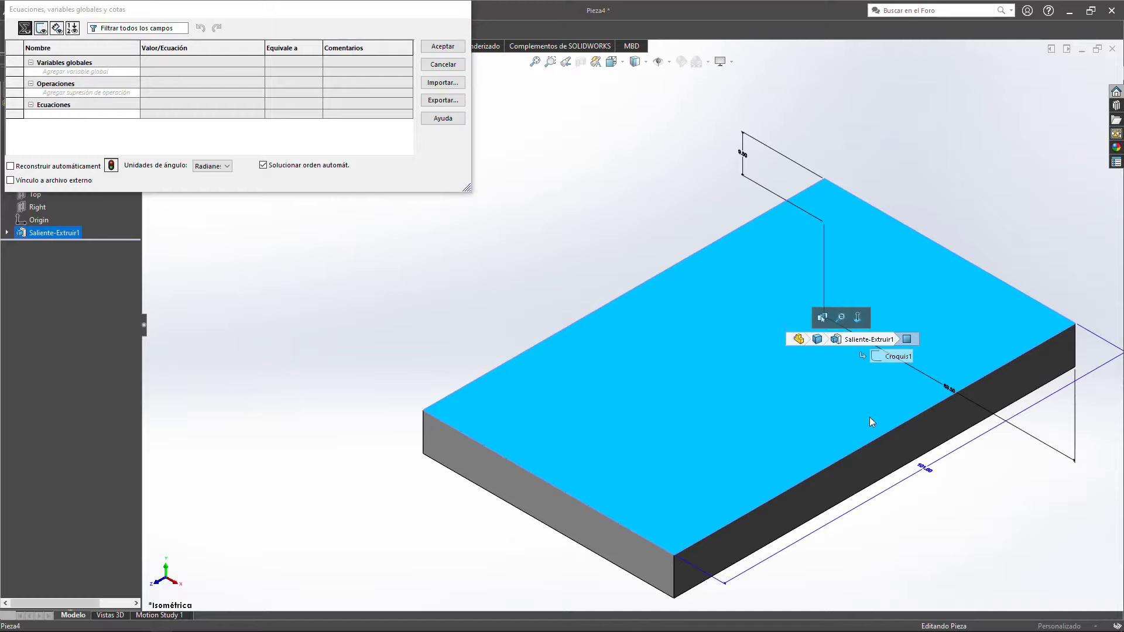
scroll(884, 426, "down", 2)
scroll(887, 428, "up", 3)
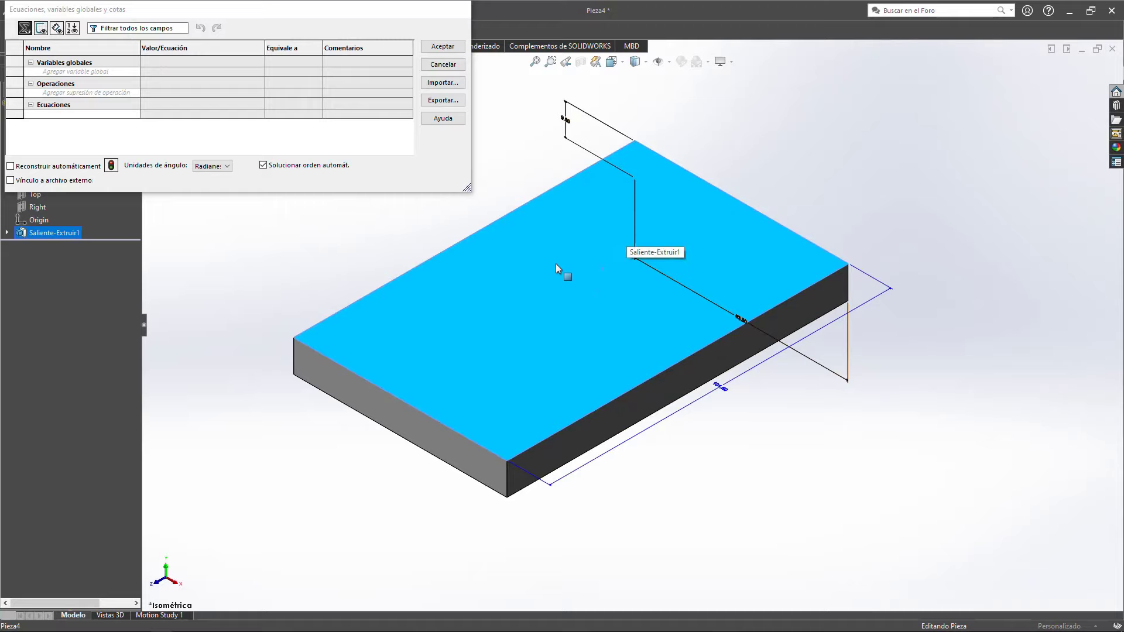
Step: Write the equation LARGO = ANCHO*2 and accept it
left_click(700, 402)
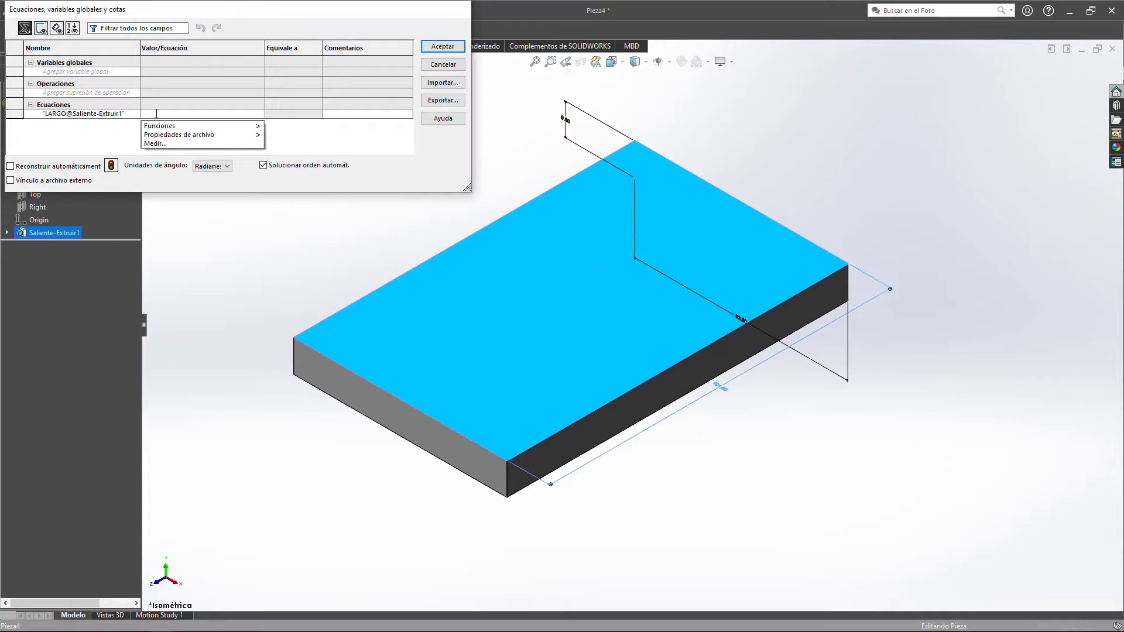
type("=")
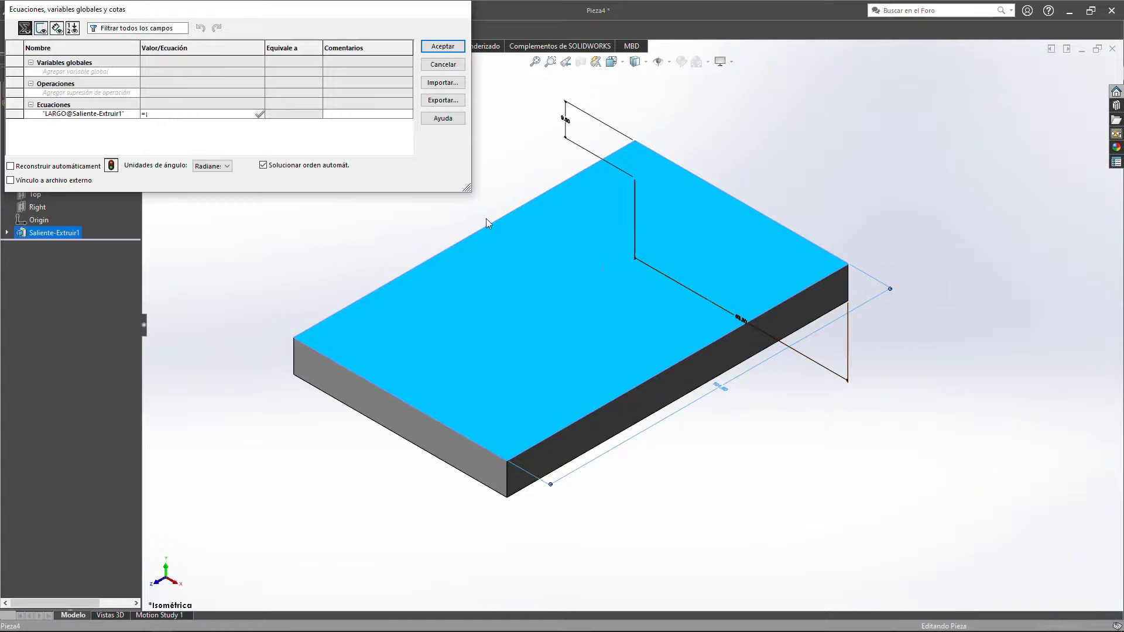
left_click(739, 320)
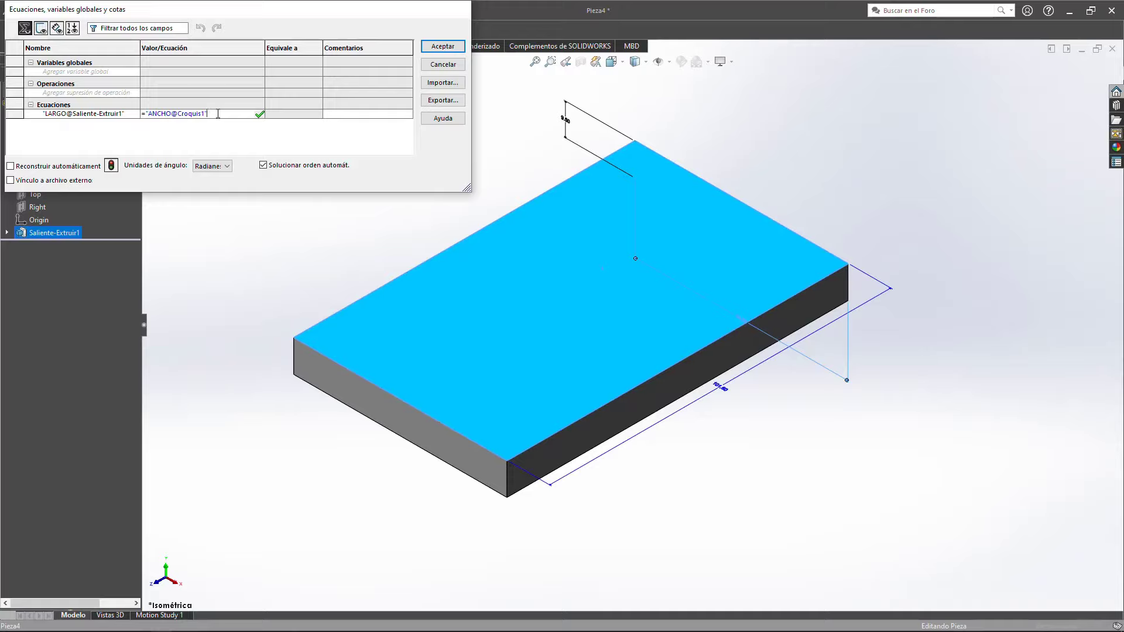
type("*")
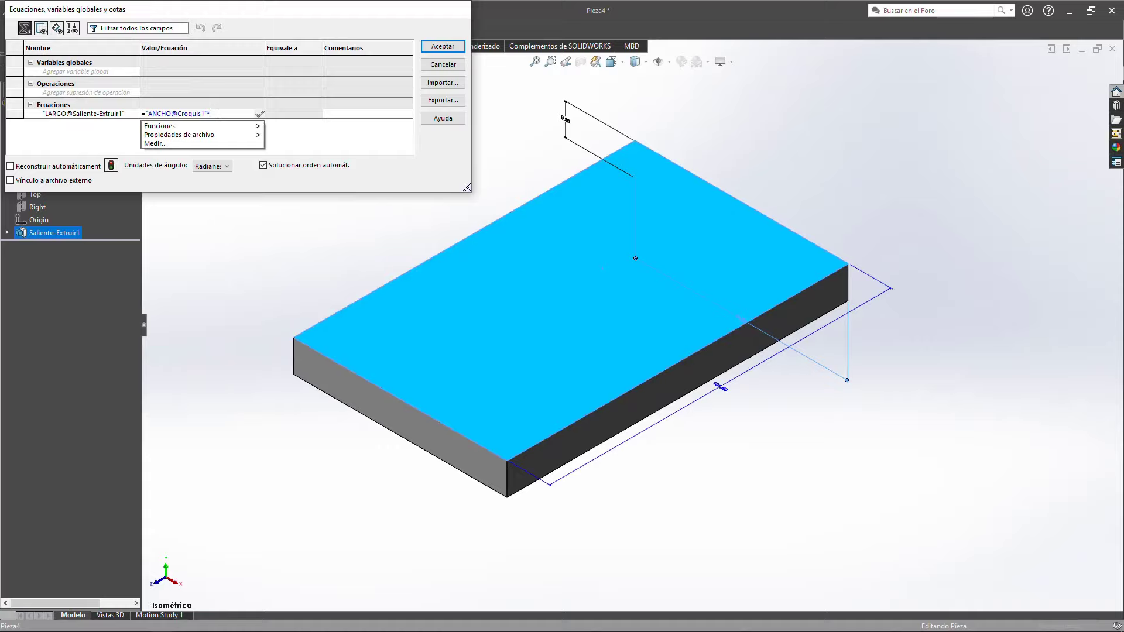
type("2")
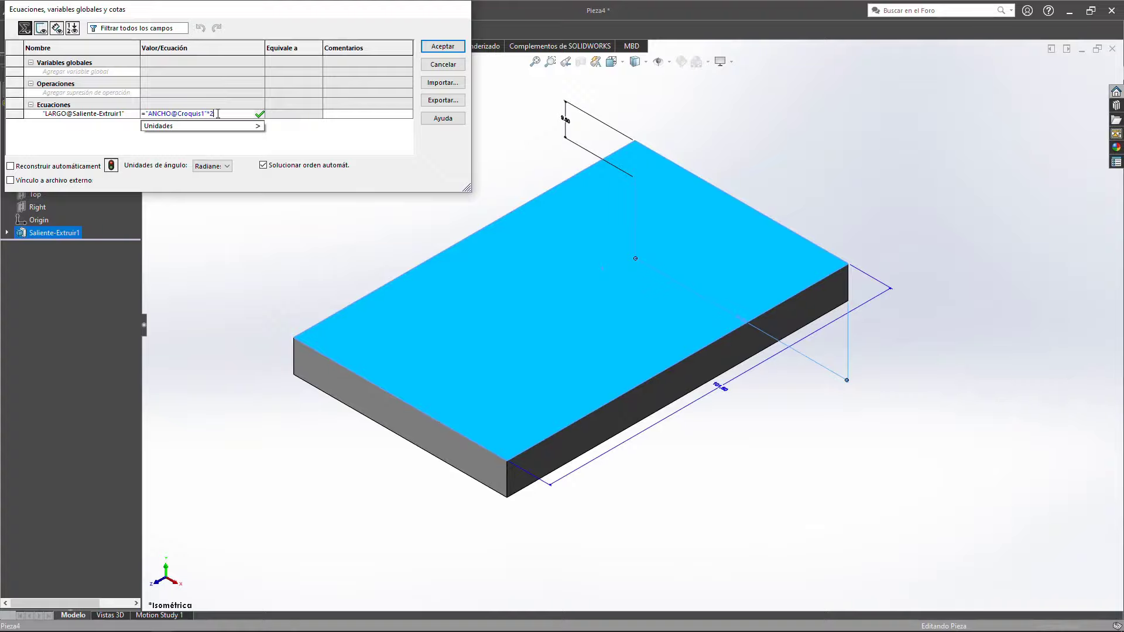
left_click(441, 44)
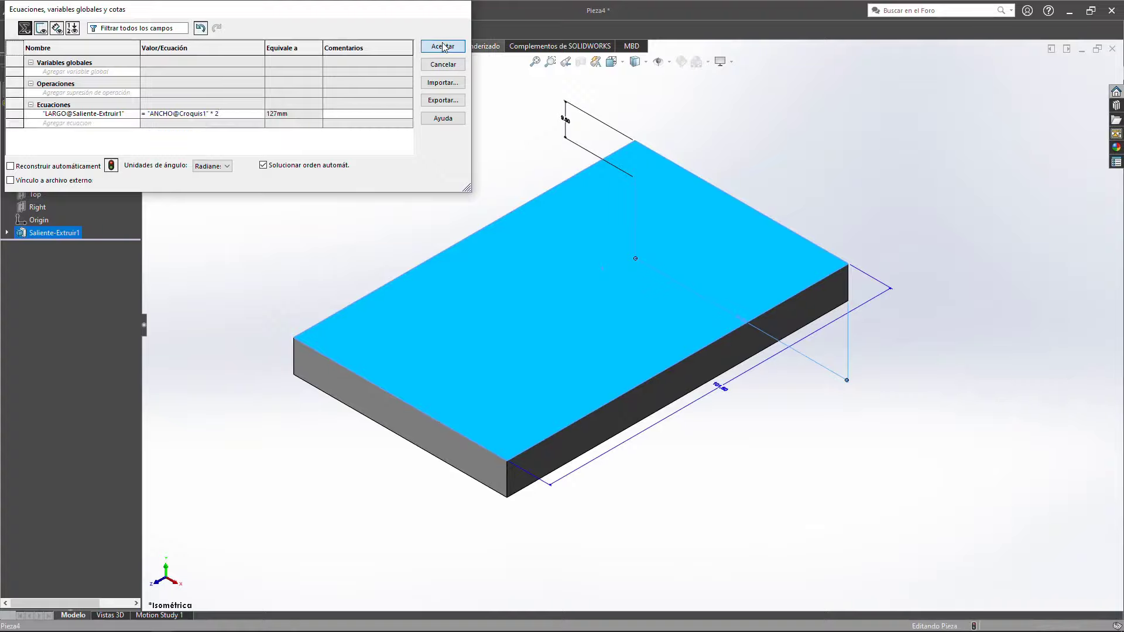
Step: Check in the calculator that 63.5 × 2 equals 127
scroll(598, 391, "down", 5)
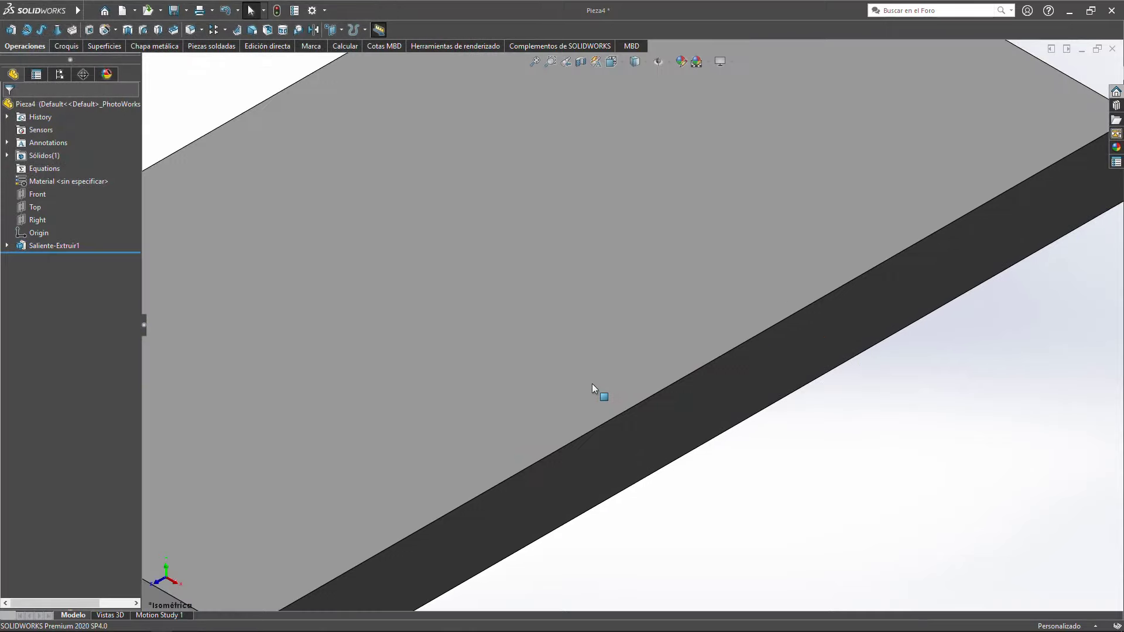
scroll(586, 352, "up", 4)
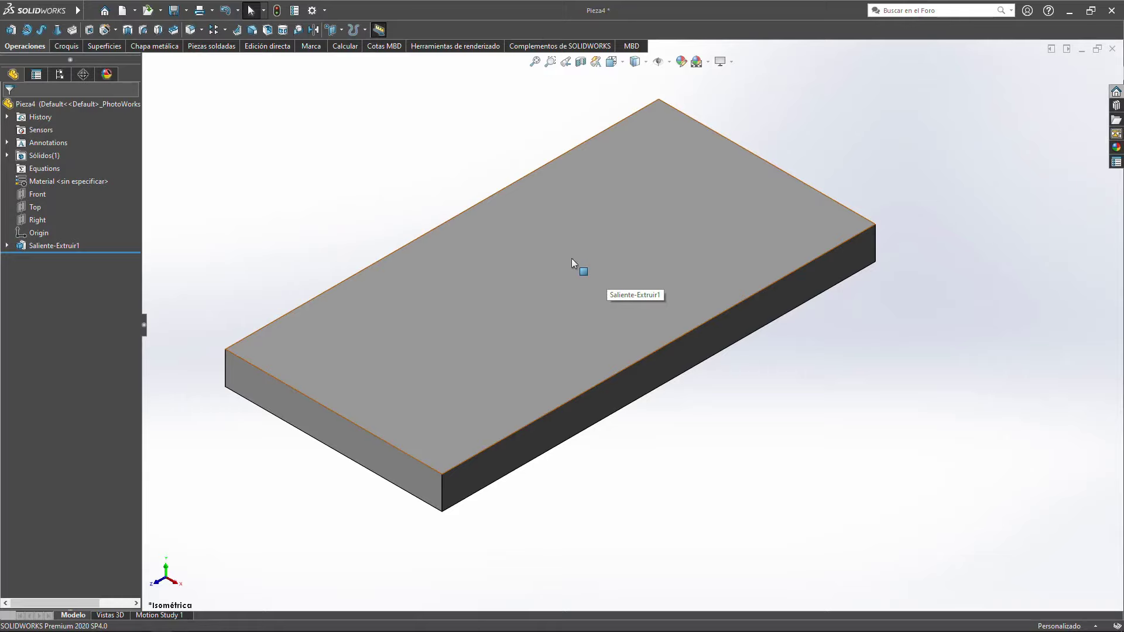
left_click(582, 294)
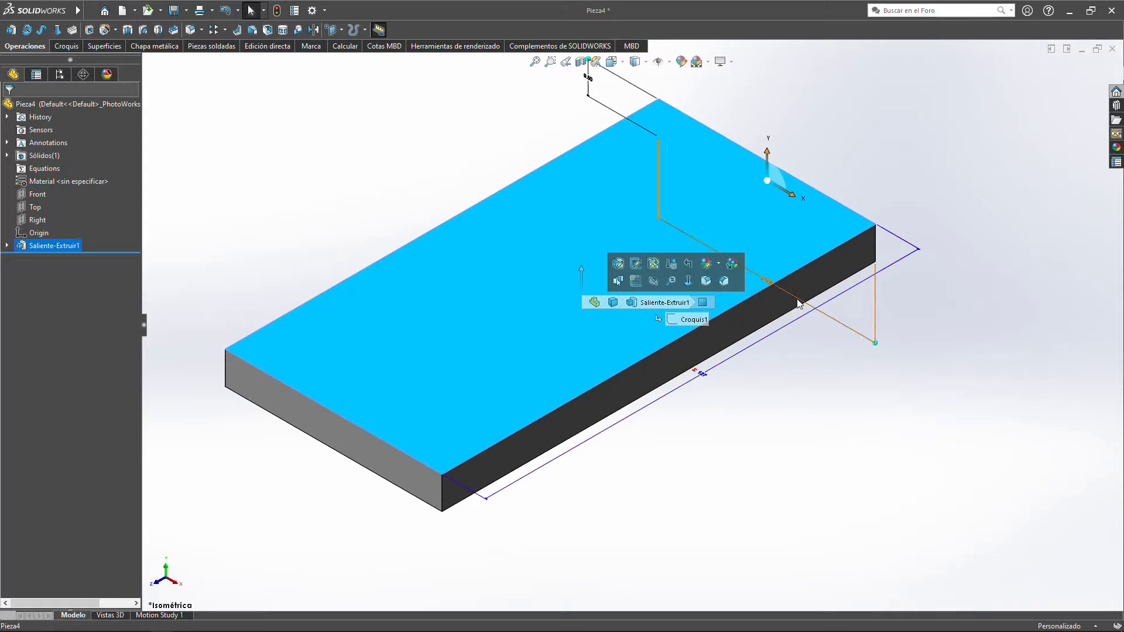
left_click(724, 471)
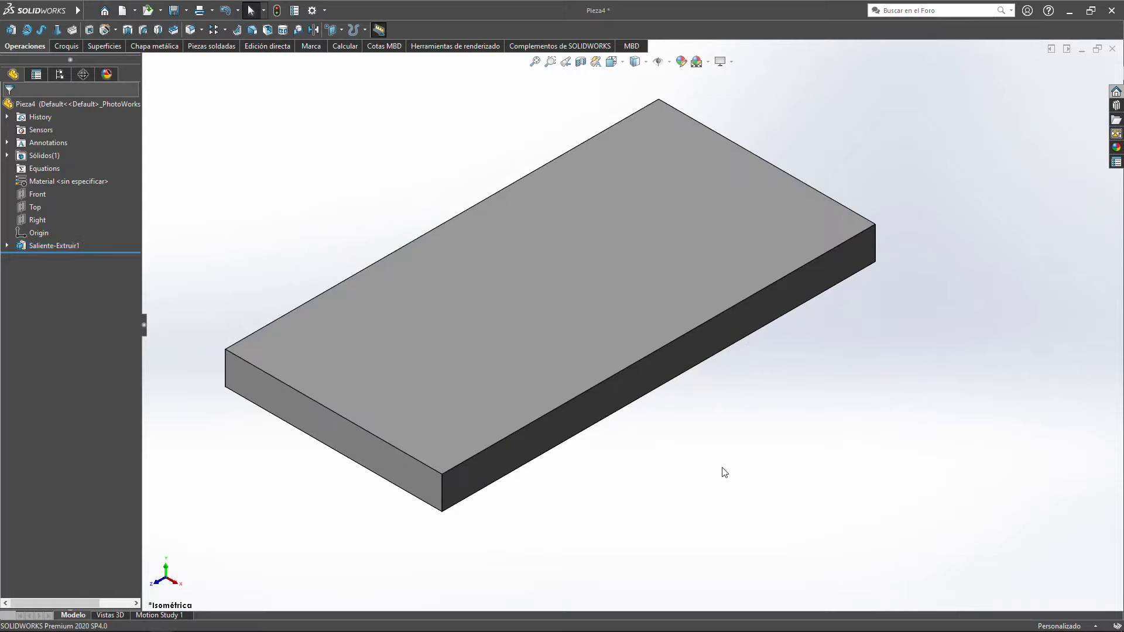
key("XF86Calculator")
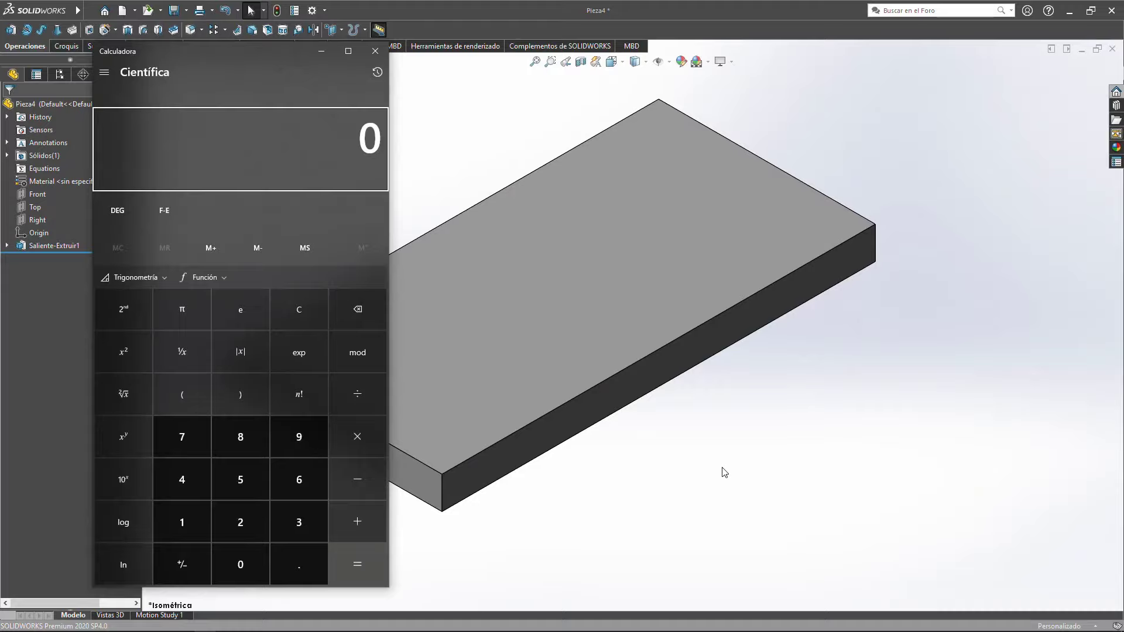
type("6.")
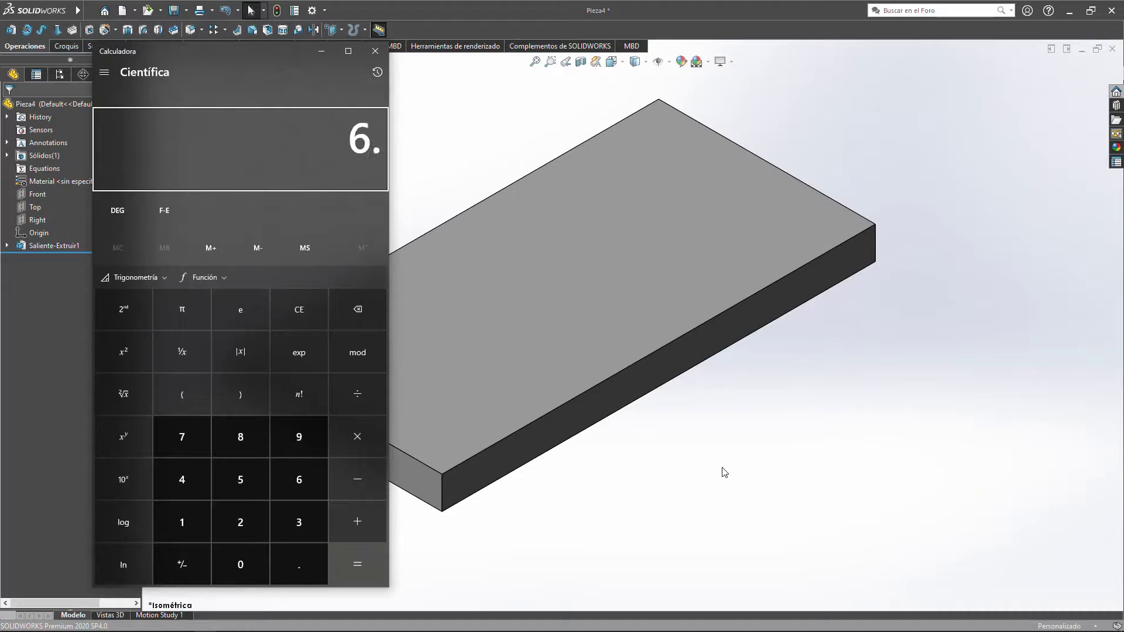
key("BackSpace")
type("3.5*2")
key("Return")
left_click(367, 58)
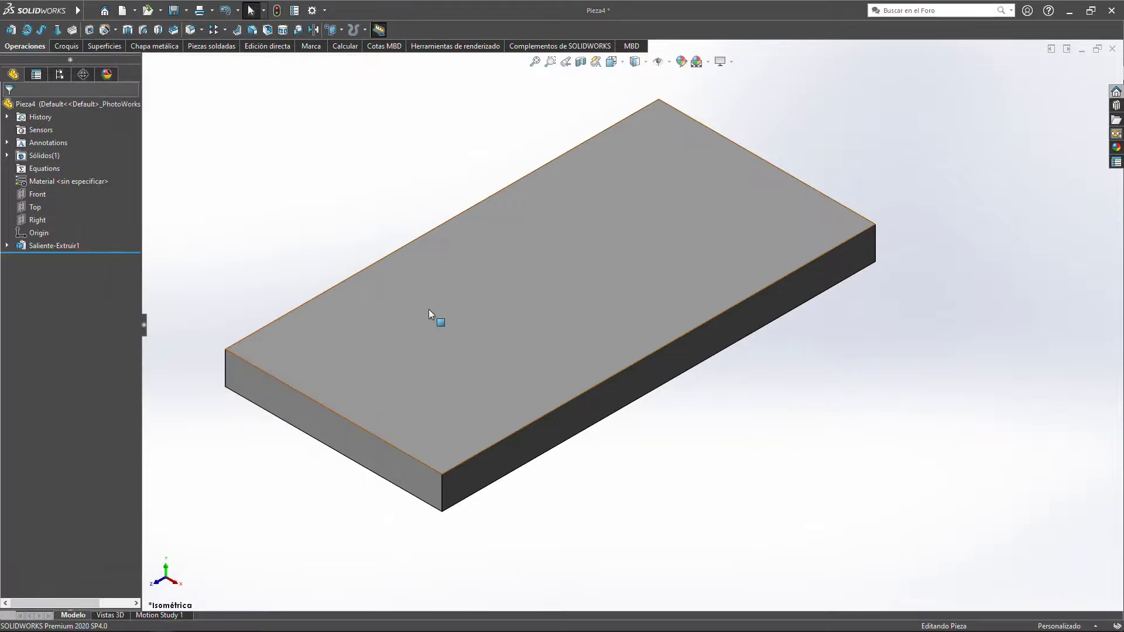
Step: View the plate from the top and open the 127 mm length dimension's properties
key("ctrl+5")
left_click(727, 292)
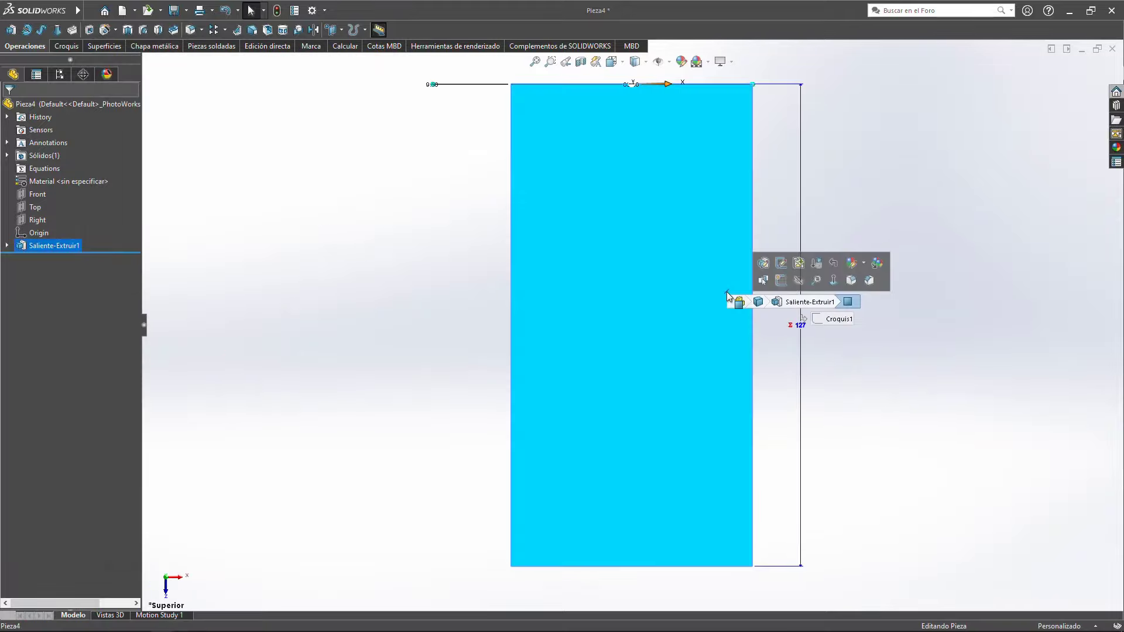
scroll(726, 291, "down", 5)
left_click(667, 283)
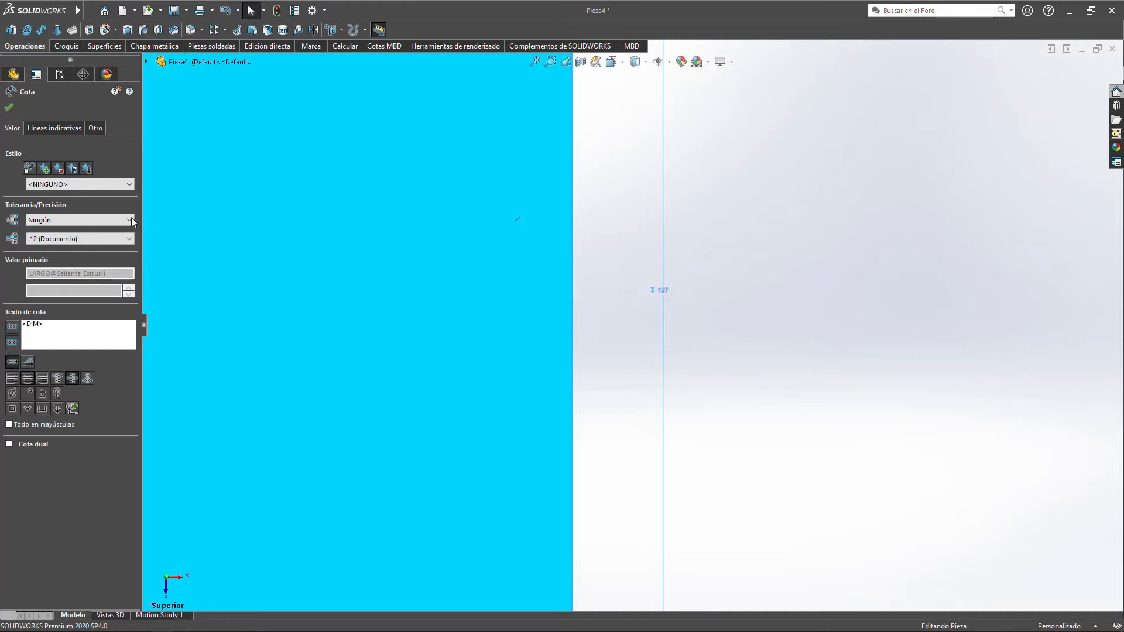
Step: Close the dimension properties and reselect the plate in top view
scroll(645, 317, "down", 1)
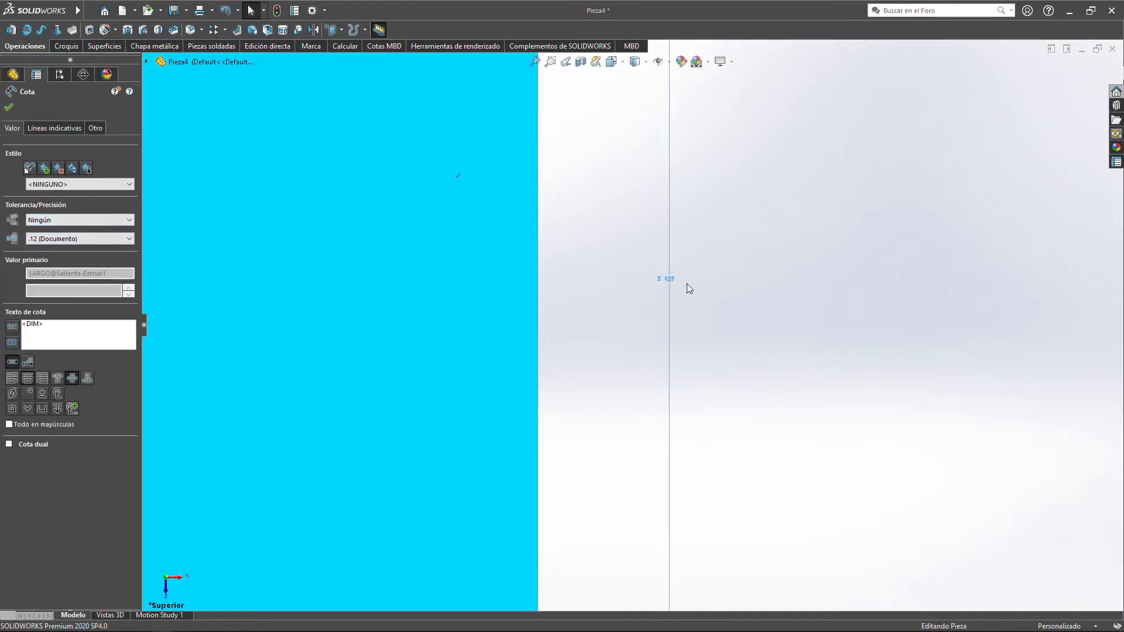
left_click(639, 317)
left_click(657, 287)
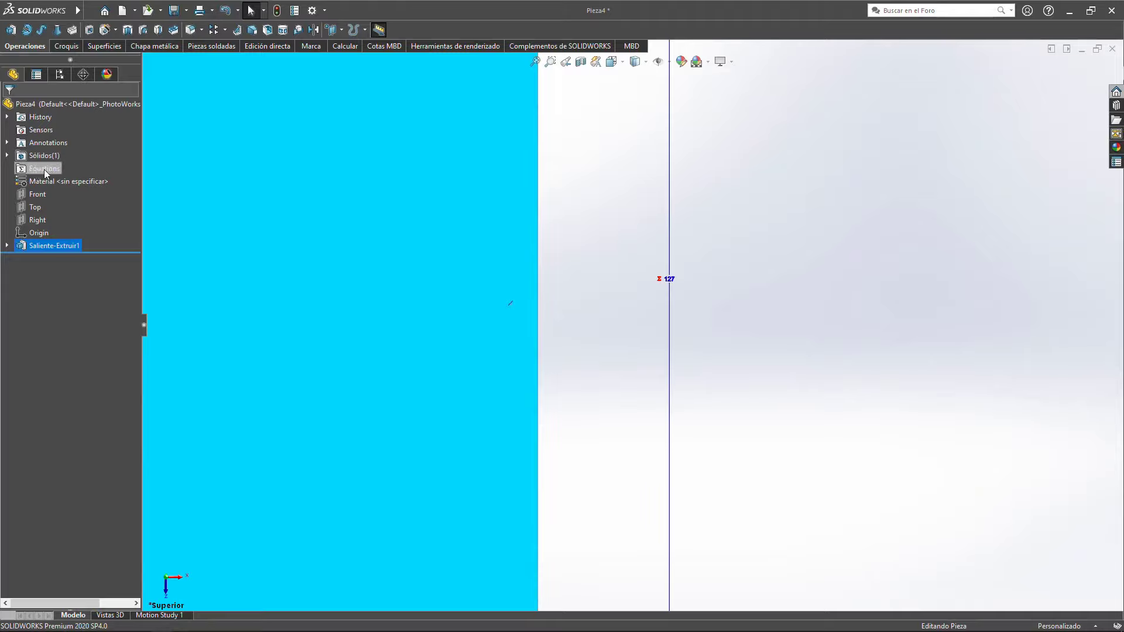
Step: Select the ANCHO width dimension and bring up the plate's dimensions for editing
scroll(500, 297, "up", 5)
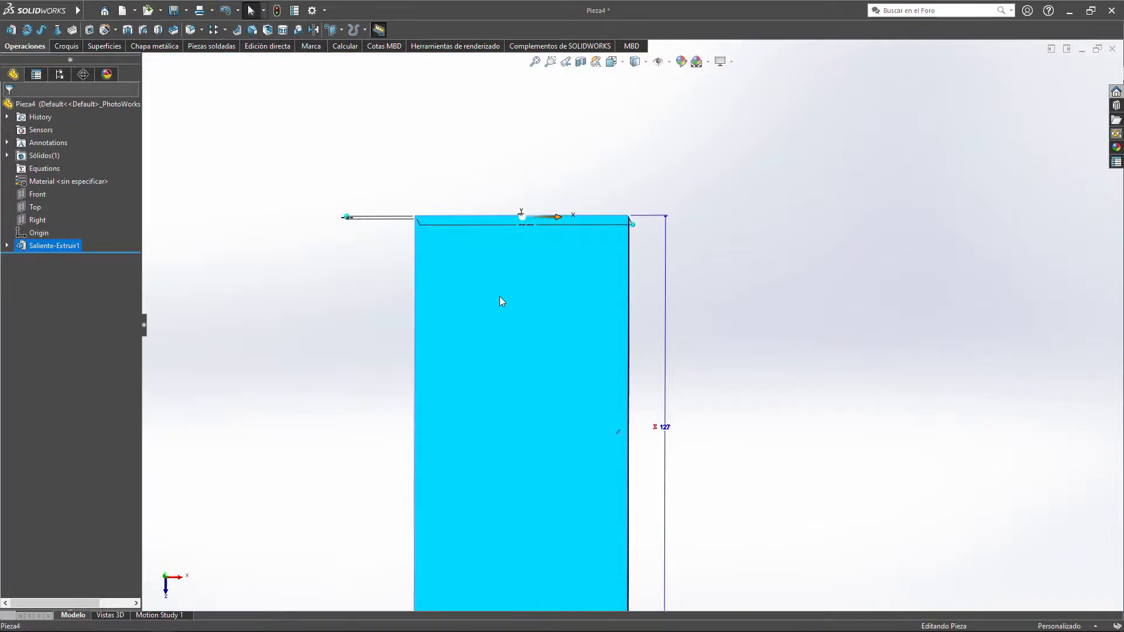
left_click(523, 223)
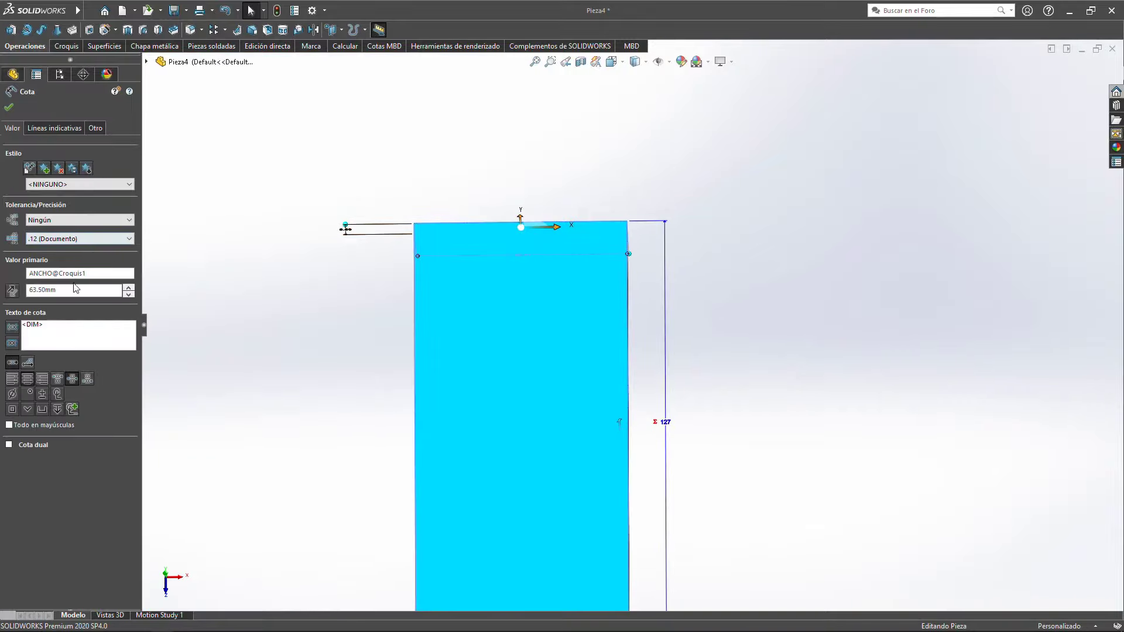
left_click_drag(76, 289, 2, 287)
key("Return")
scroll(538, 335, "down", 3)
left_click(607, 378)
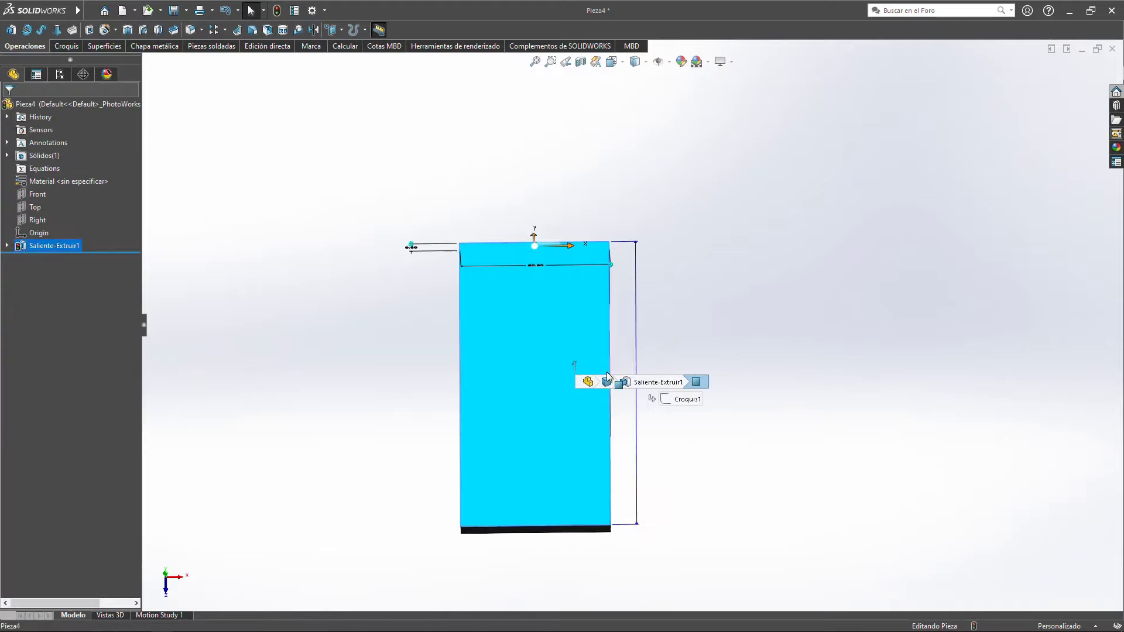
scroll(608, 378, "down", 3)
scroll(635, 370, "down", 2)
scroll(652, 384, "up", 1)
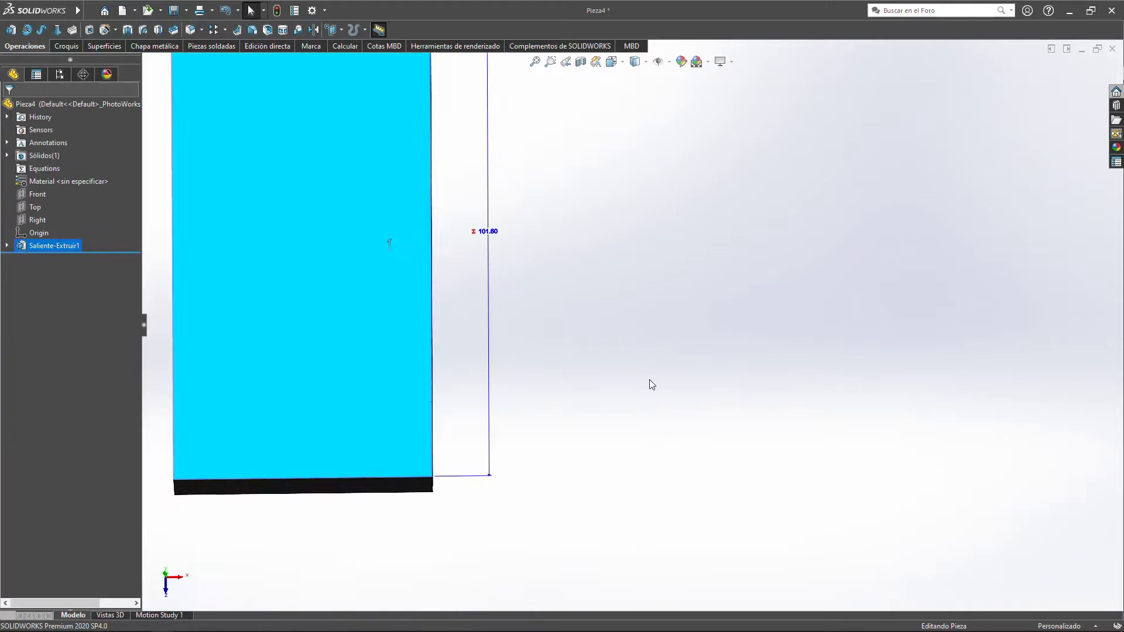
scroll(519, 244, "down", 2)
left_click(417, 319)
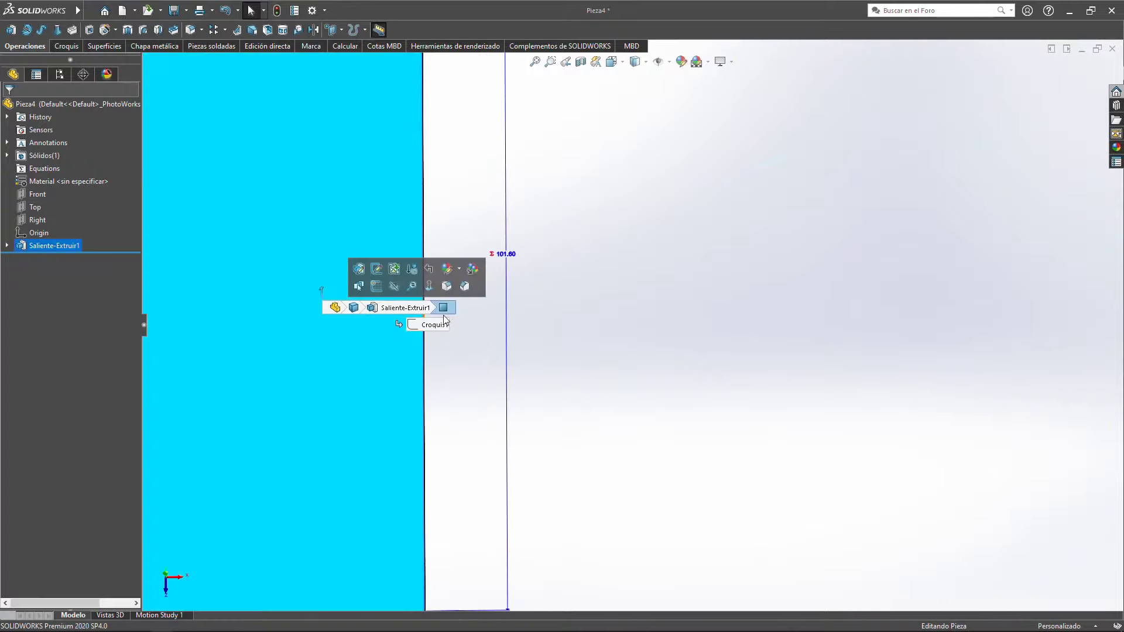
scroll(514, 260, "up", 3)
scroll(513, 234, "up", 2)
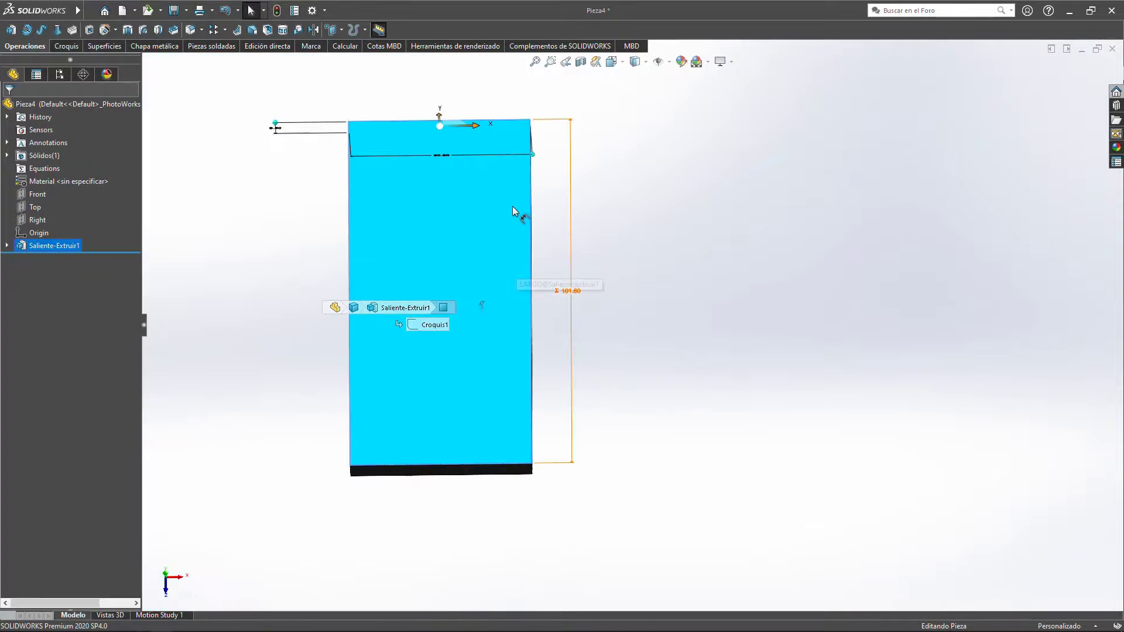
Step: Try plate widths of 25.4 mm and then 38.1 mm, rebuilding after each
double_click(443, 158)
type("25.4")
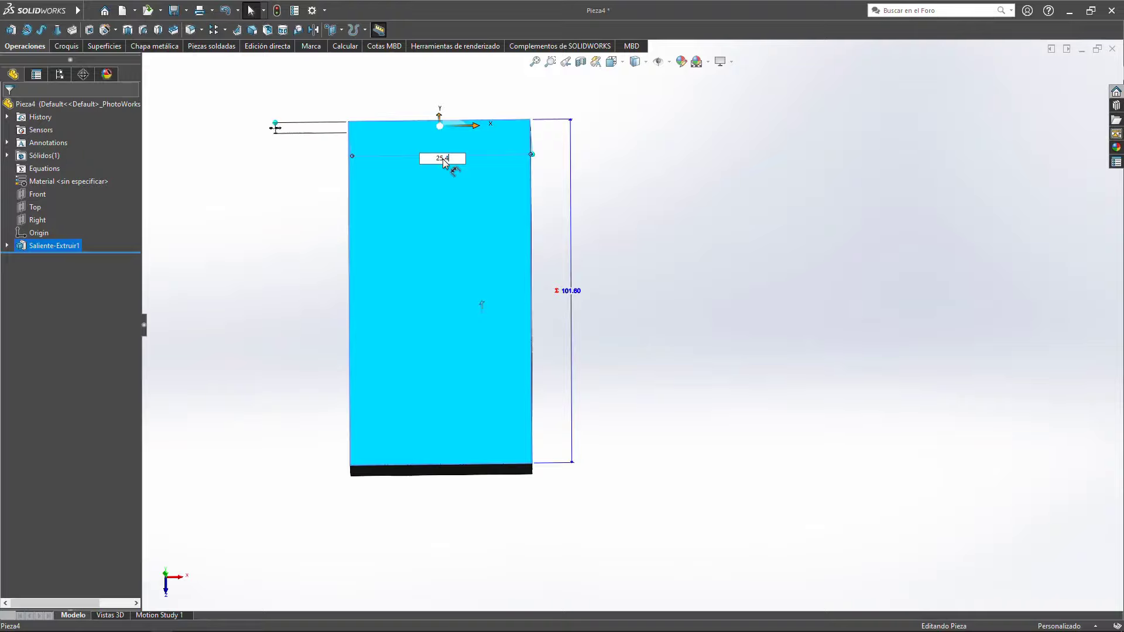
key("Return")
scroll(414, 231, "up", 2)
left_click(413, 230)
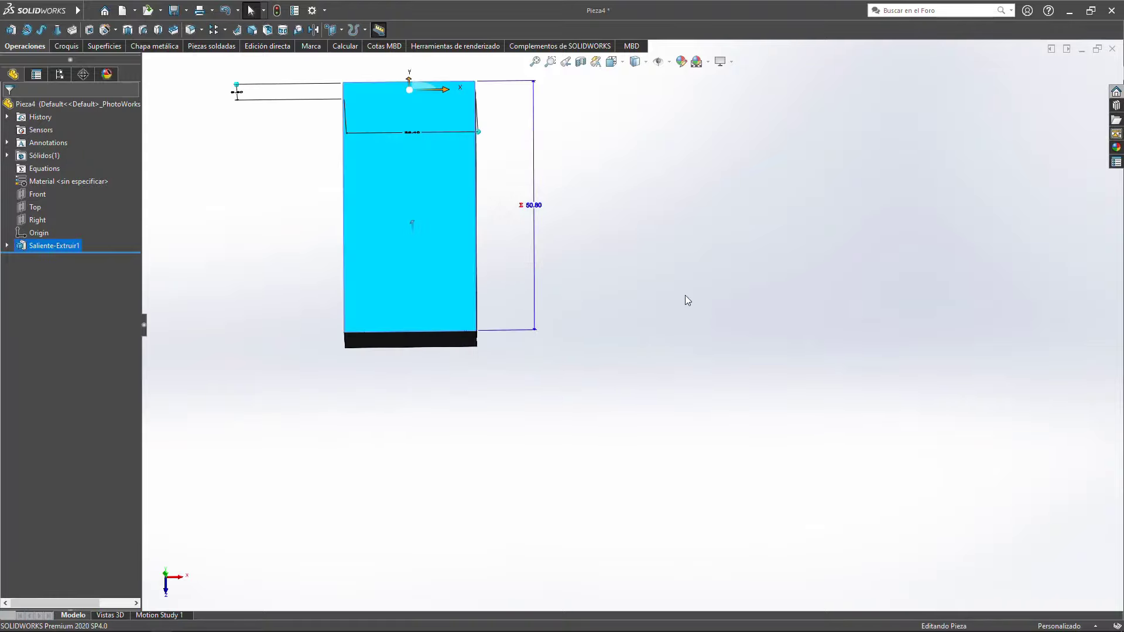
double_click(413, 133)
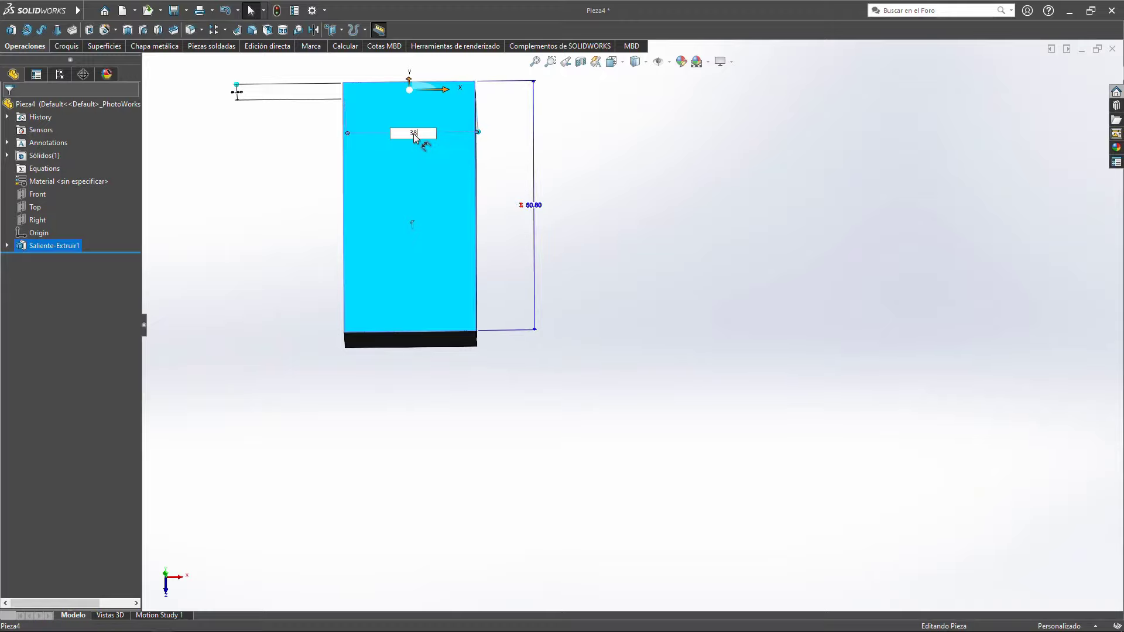
type("38.1")
key("Return")
left_click(638, 247)
Step: Re-edit the width dimension, entering 2, and rebuild the plate
double_click(450, 147)
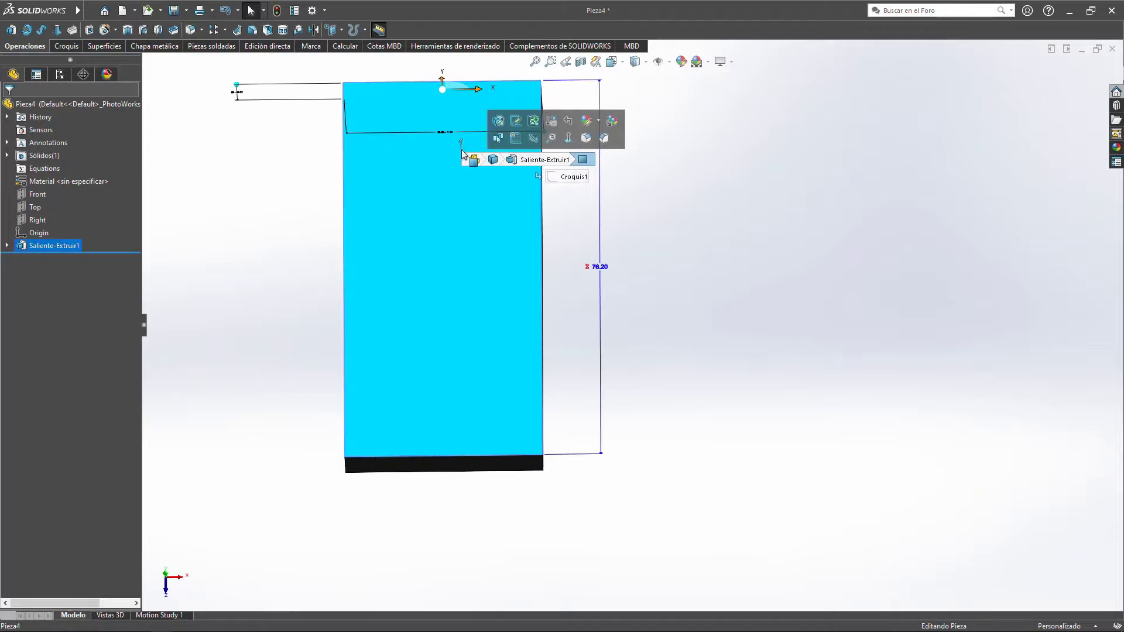
double_click(444, 133)
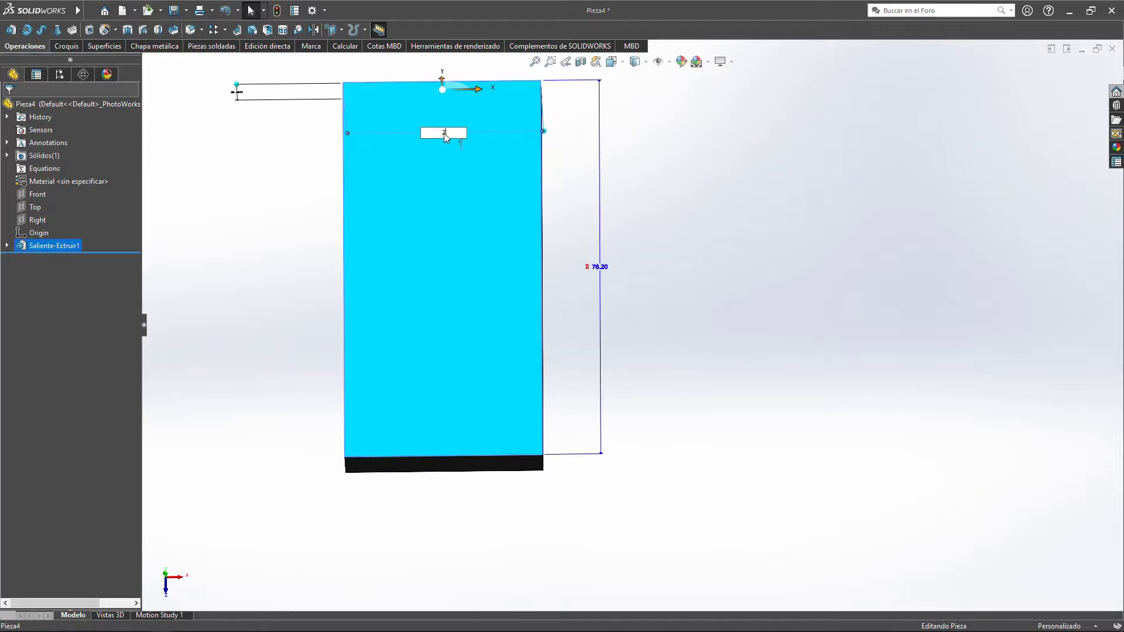
type("21.75")
key("Return")
left_click(637, 177)
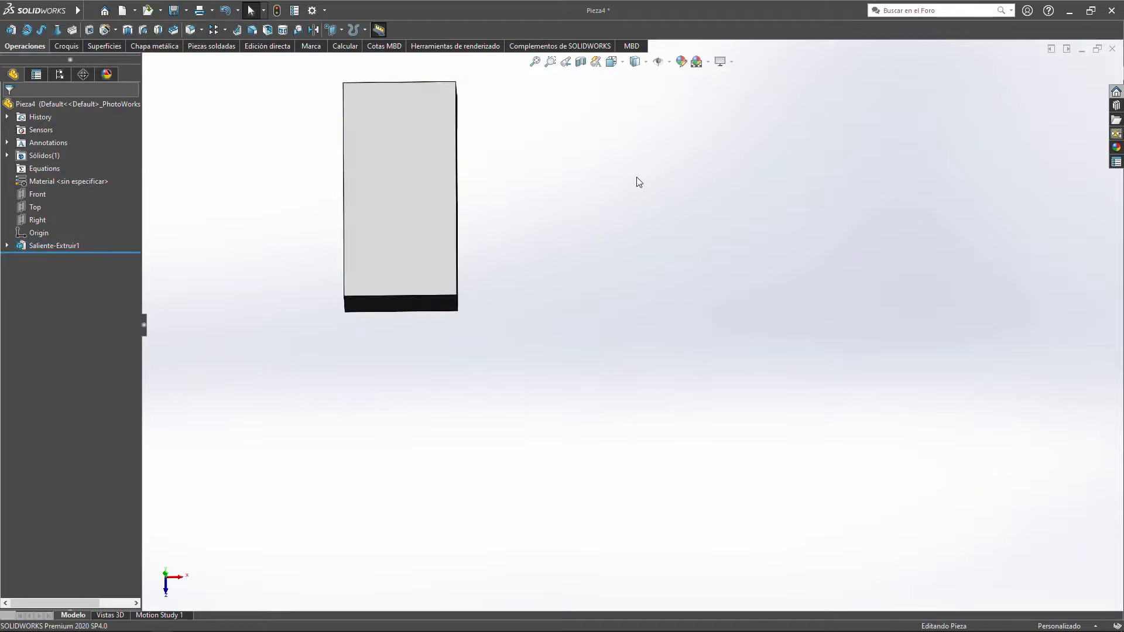
double_click(407, 135)
left_click(403, 129)
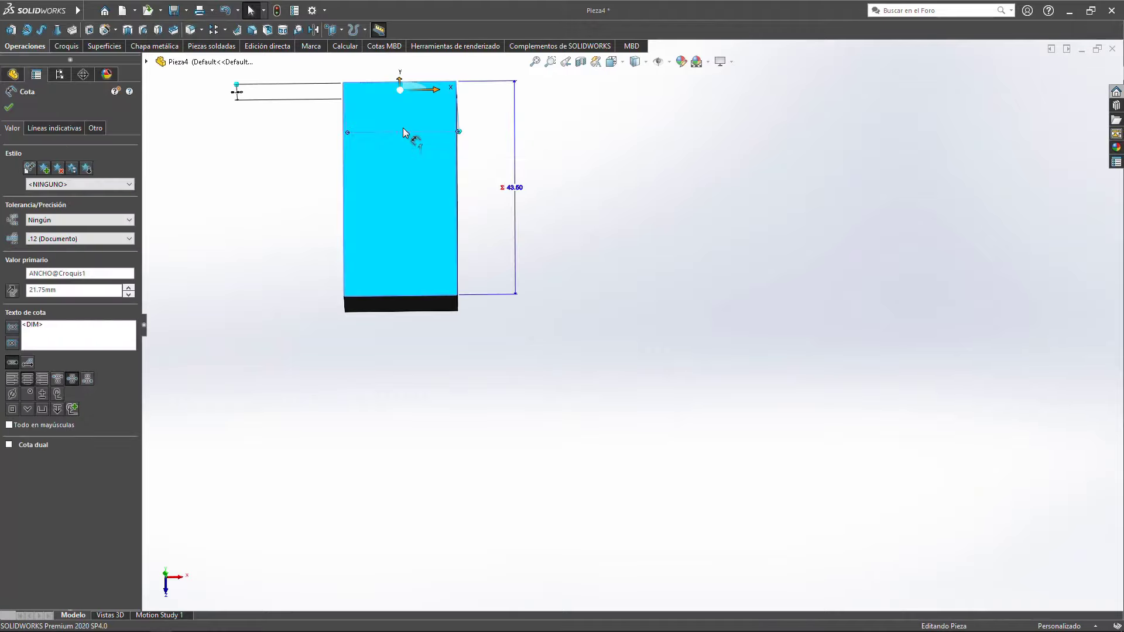
double_click(403, 127)
key("Return")
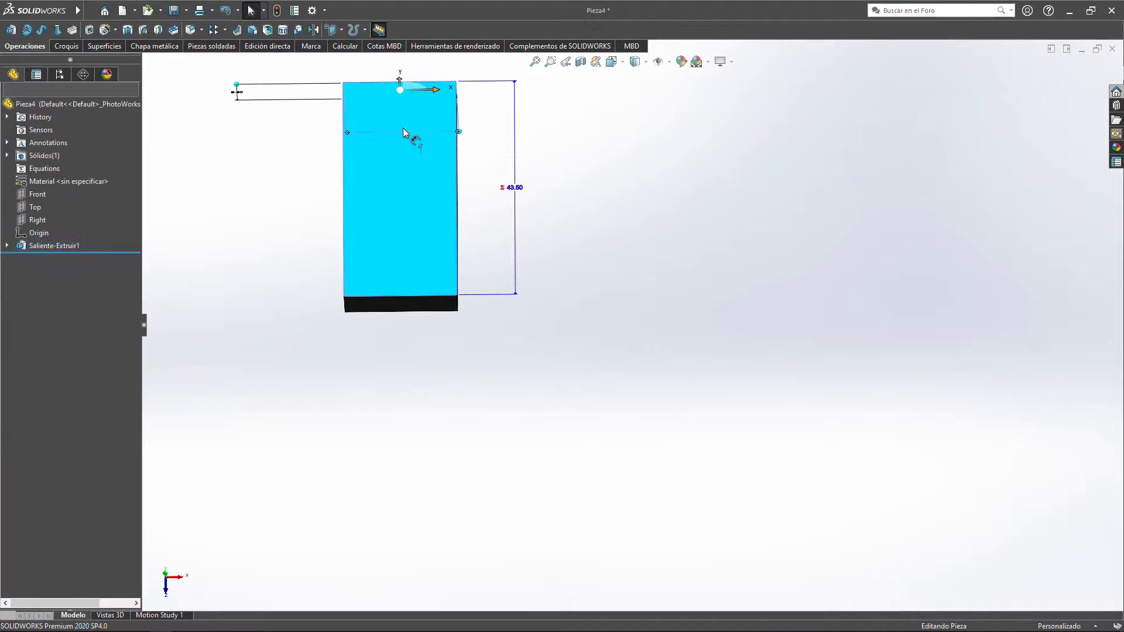
left_click(610, 206)
Step: Orbit the rebuilt plate to confirm width 19.05 mm and length 38.10 mm
left_click(385, 151)
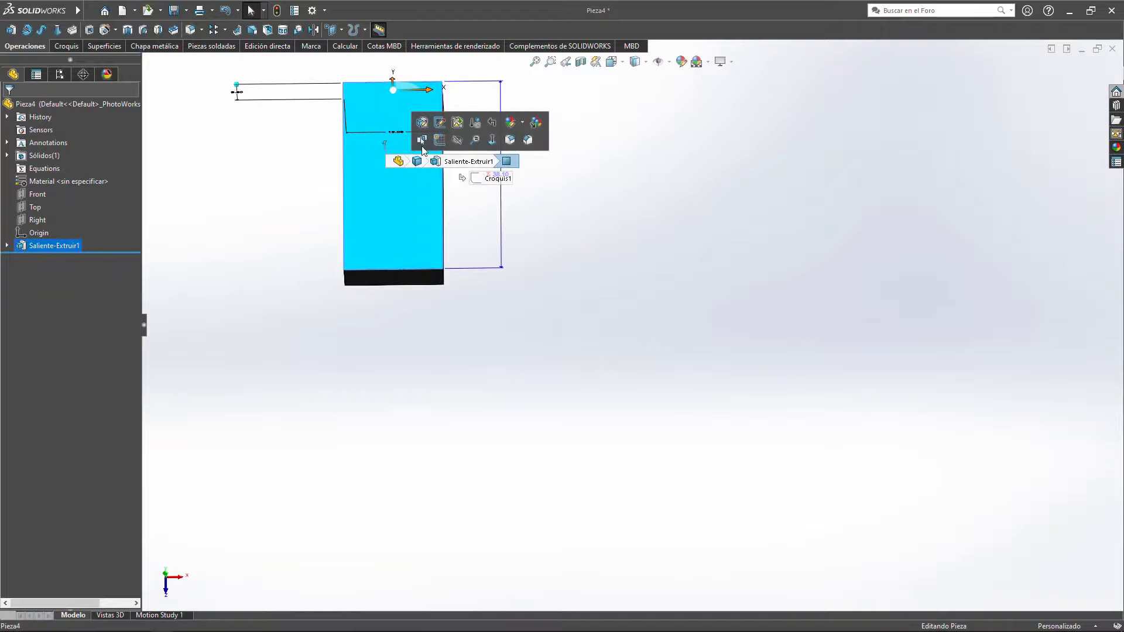
left_click(625, 194)
left_click(404, 135)
scroll(404, 135, "down", 3)
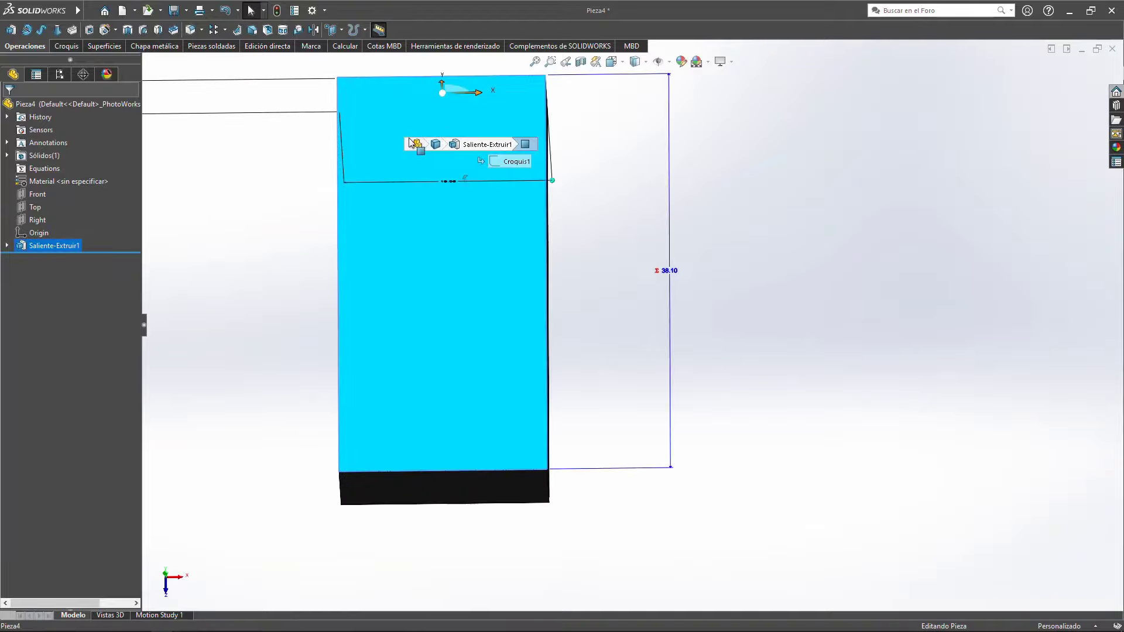
scroll(410, 142, "up", 3)
middle_click_drag(410, 144, 476, 171)
left_click(350, 210)
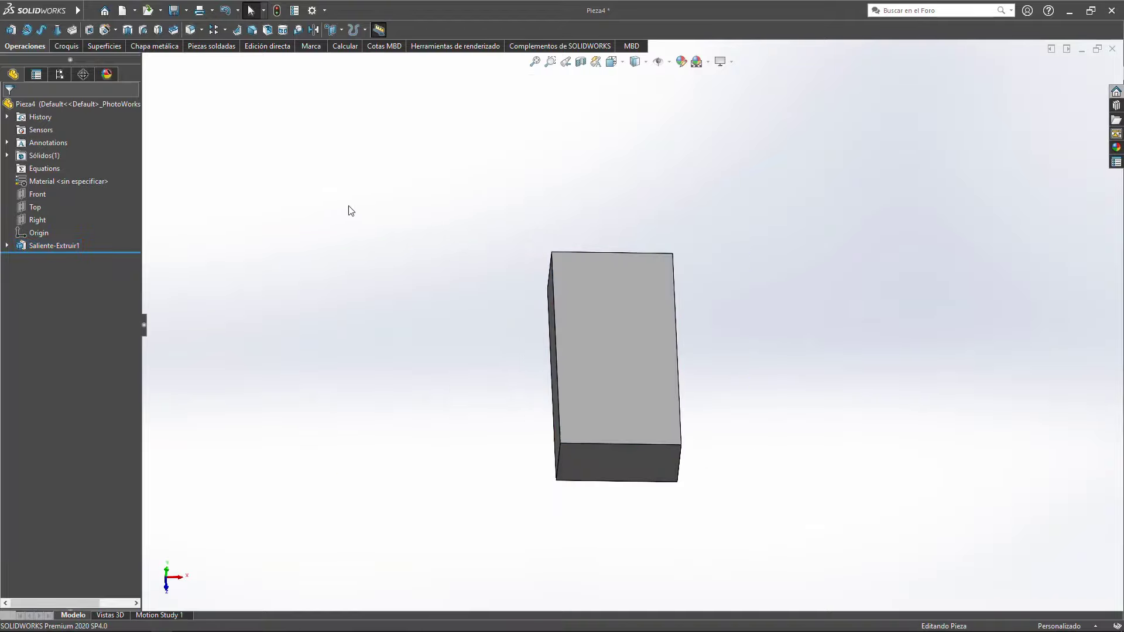
left_click(626, 348)
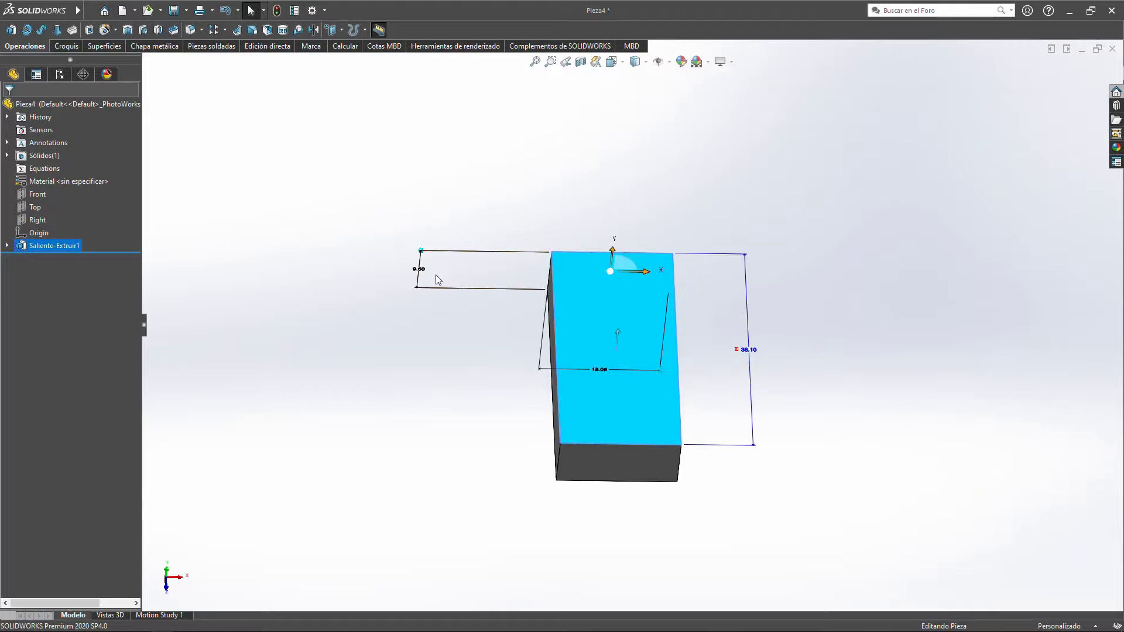
left_click(317, 238)
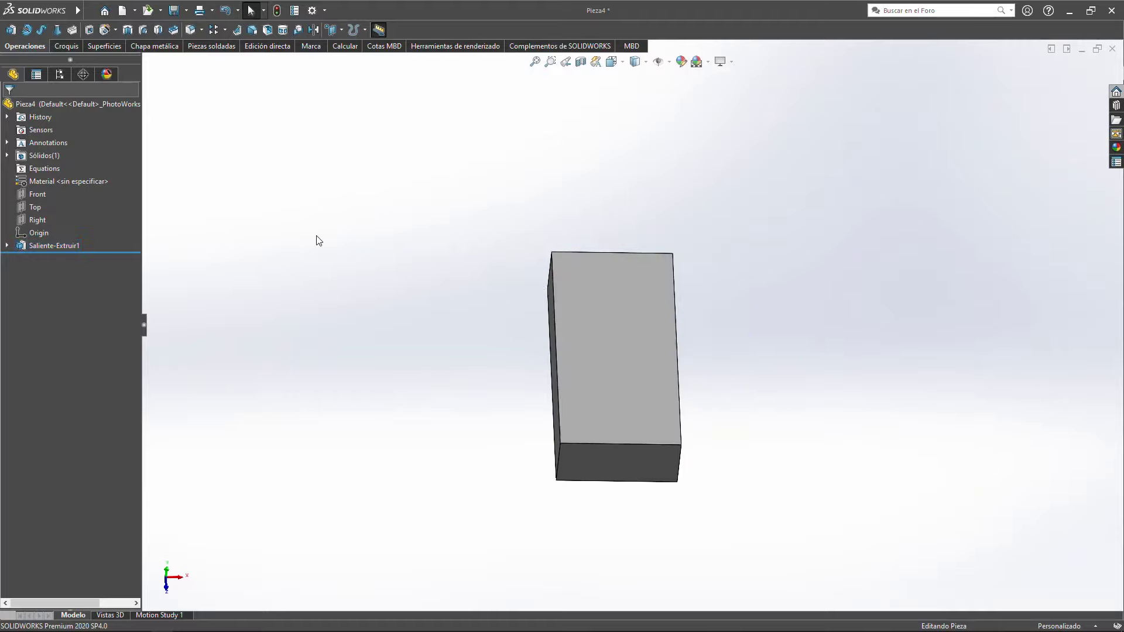
Step: Add the equation ESPESOR = ANCHO*.25 in the Equations manager and accept it
right_click(45, 170)
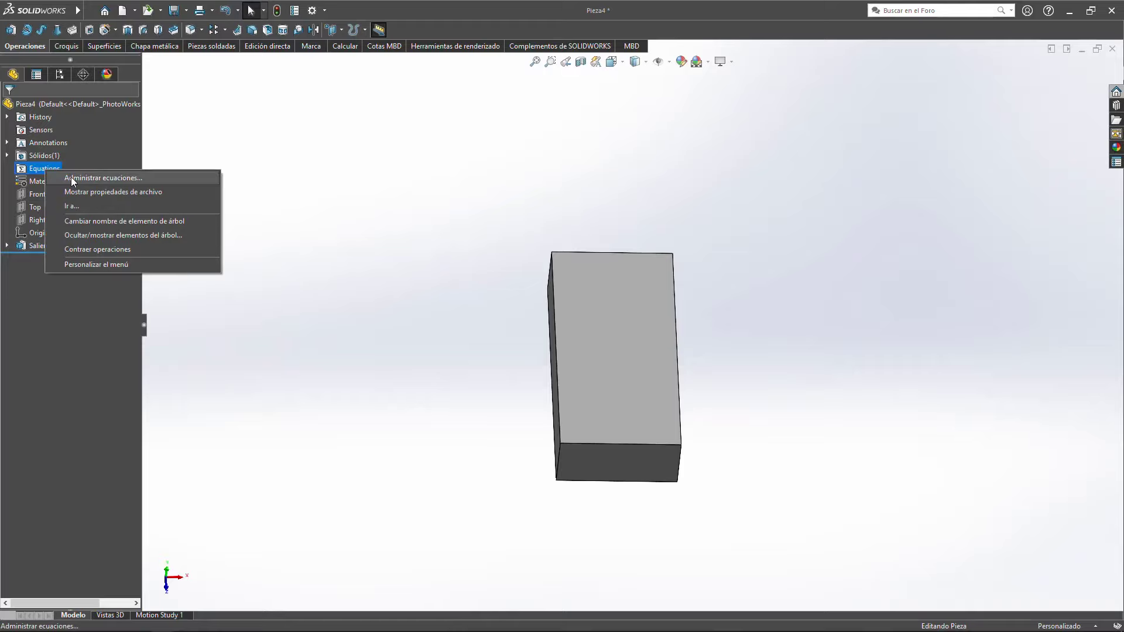
left_click(71, 177)
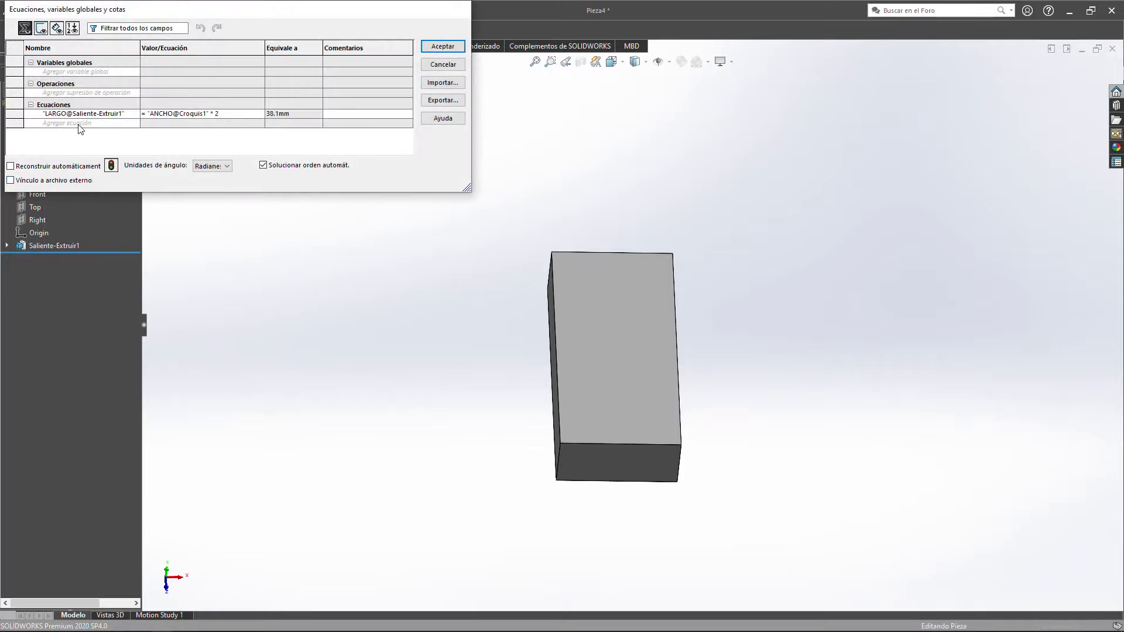
left_click(63, 124)
left_click(622, 331)
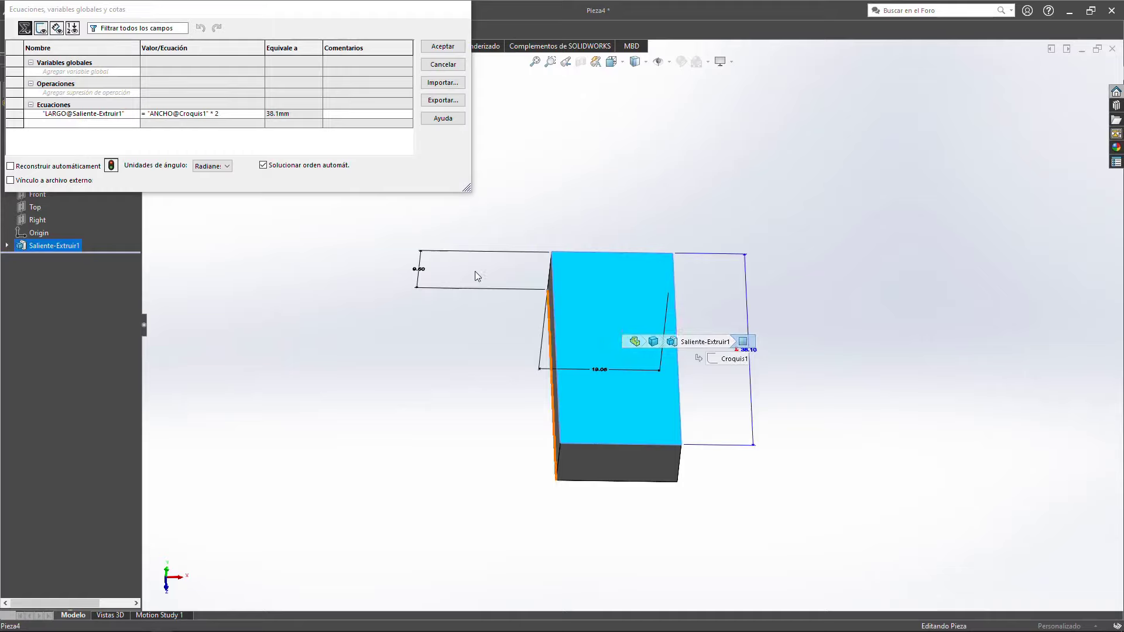
left_click(423, 264)
mouse_move(175, 135)
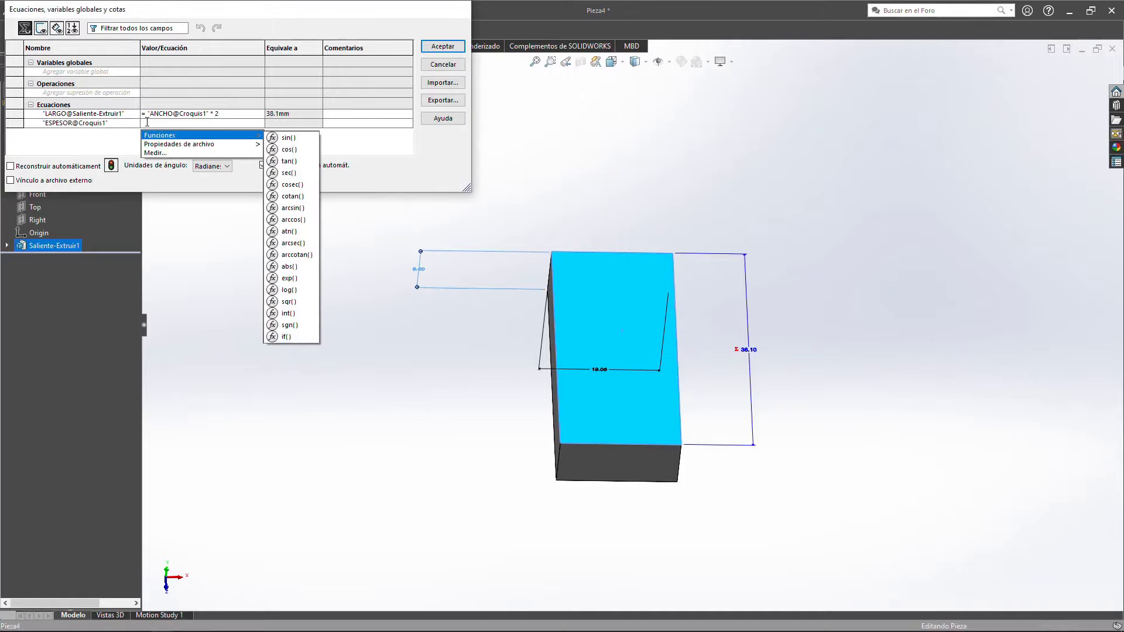
left_click(598, 370)
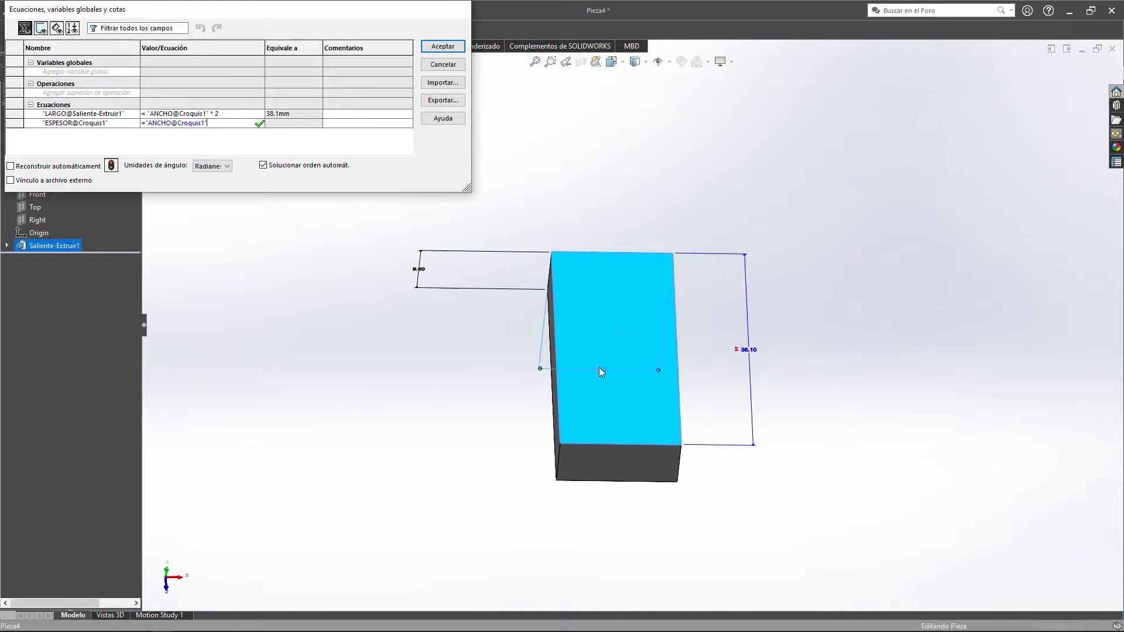
type("*")
type(".25")
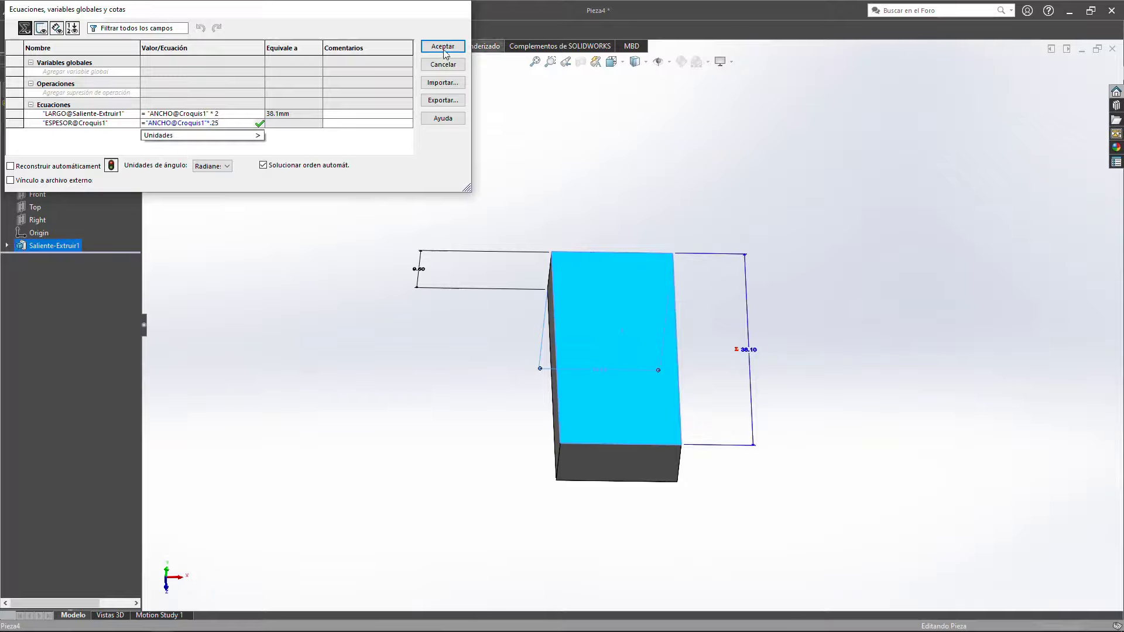
left_click(443, 47)
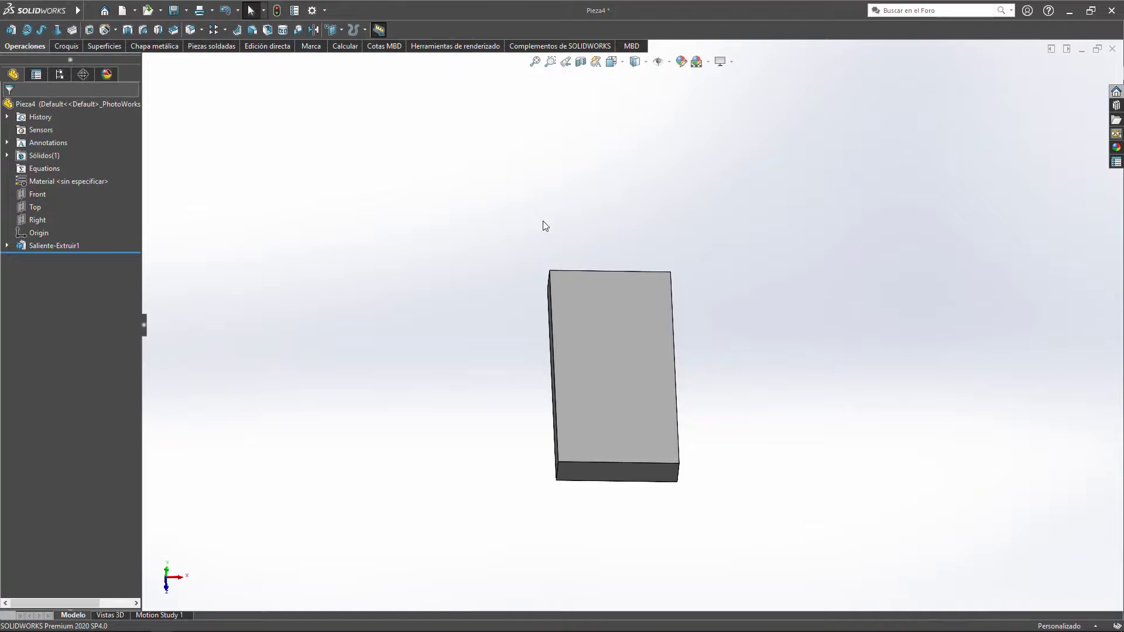
scroll(643, 369, "down", 2)
middle_click_drag(643, 369, 648, 316)
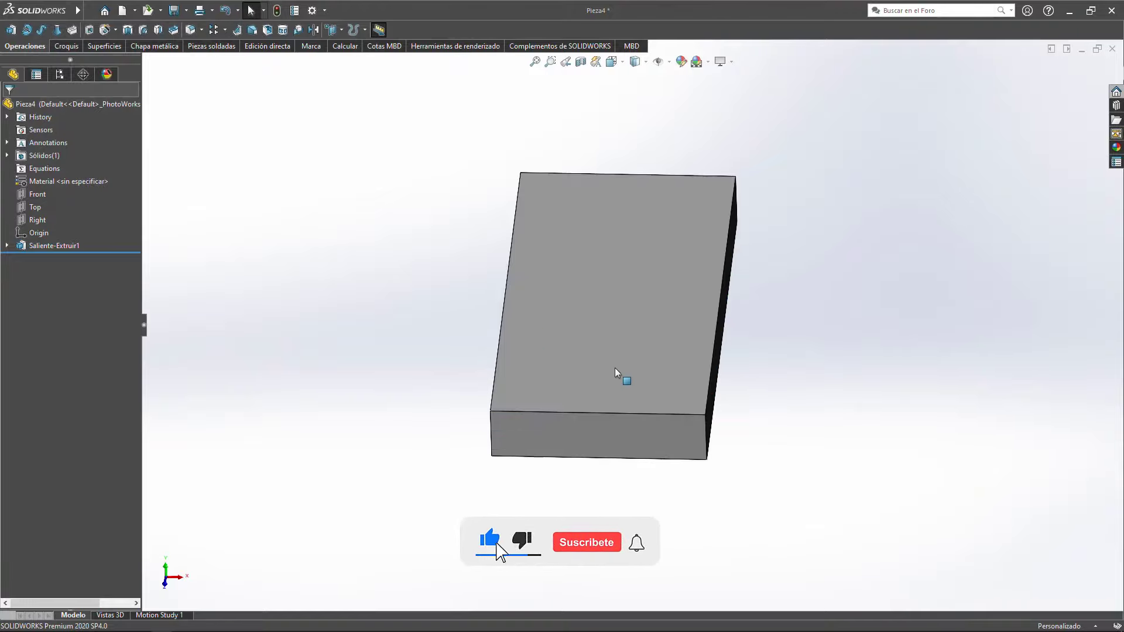
middle_click_drag(615, 368, 657, 441)
scroll(561, 244, "up", 2)
scroll(561, 244, "down", 2)
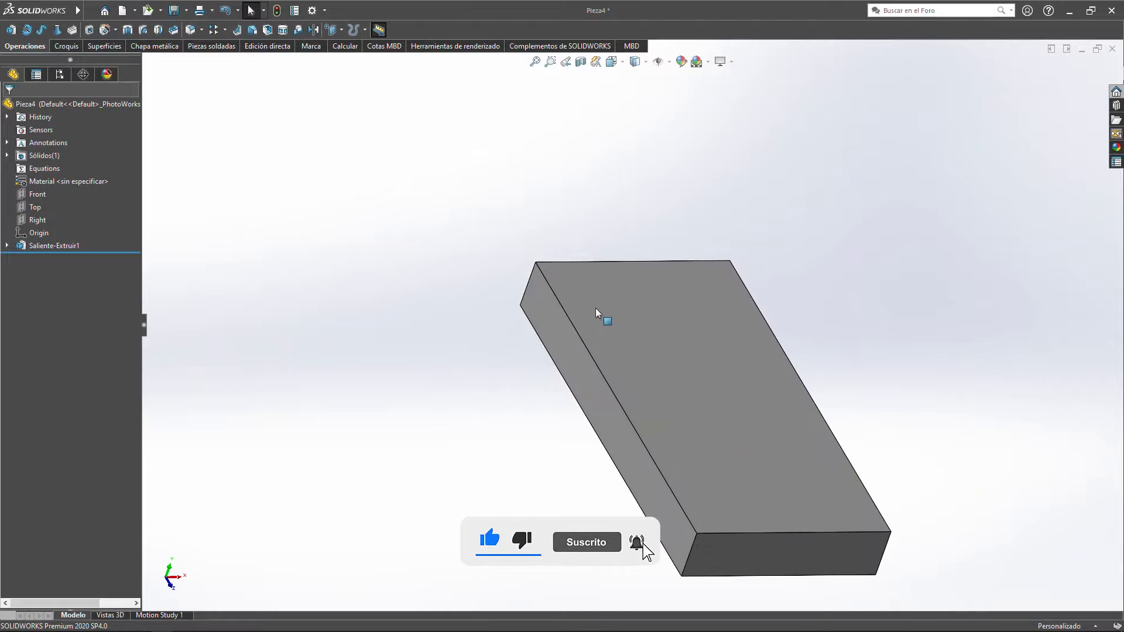
left_click(606, 307)
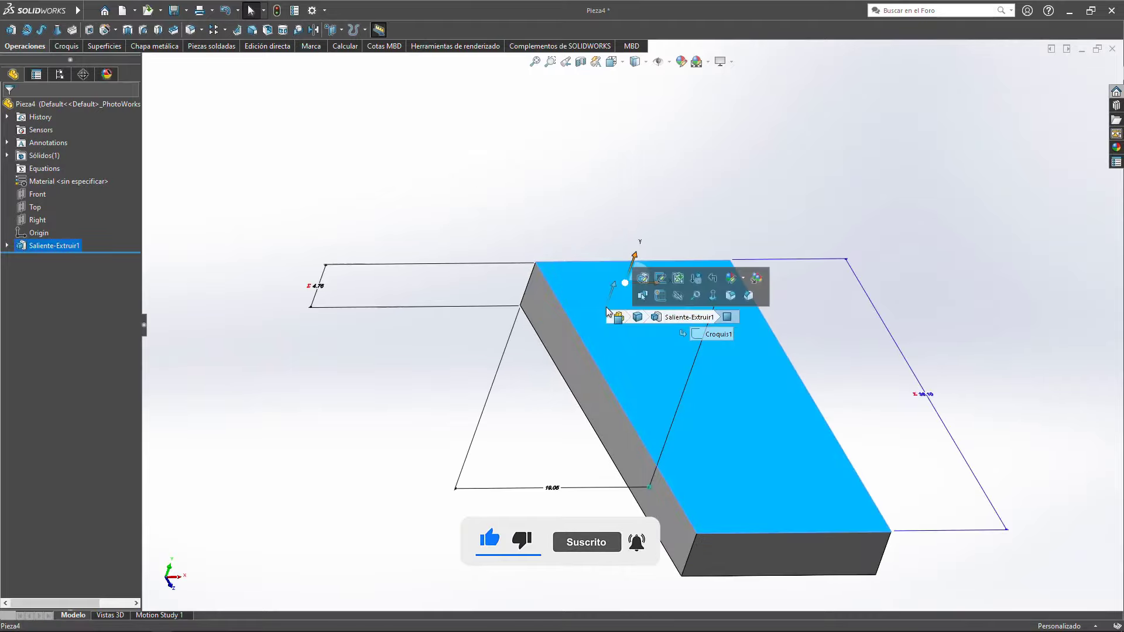
scroll(352, 307, "down", 2)
scroll(421, 293, "up", 1)
scroll(550, 311, "down", 3)
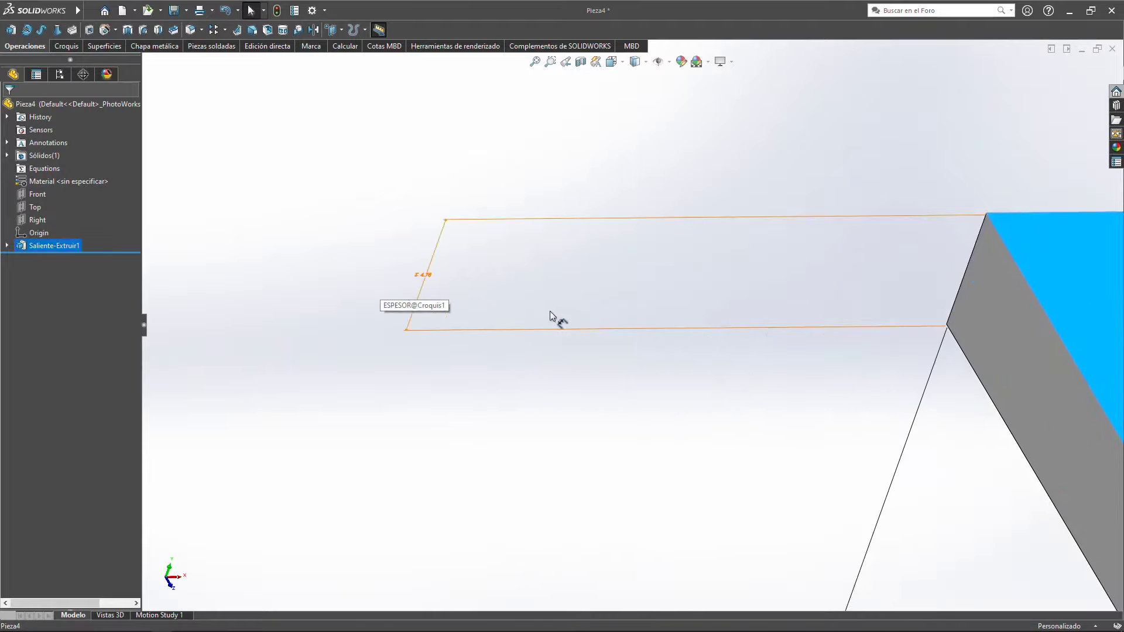
scroll(732, 277, "up", 3)
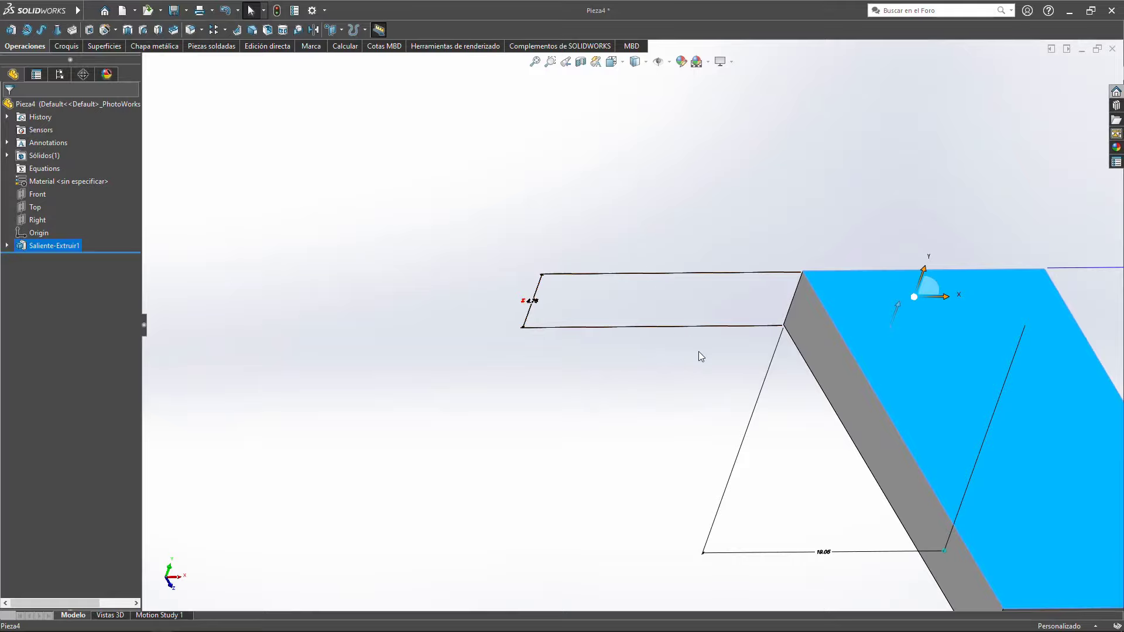
Step: Change the plate width dimension from 19.05 to 25.40
scroll(674, 340, "up", 3)
double_click(729, 436)
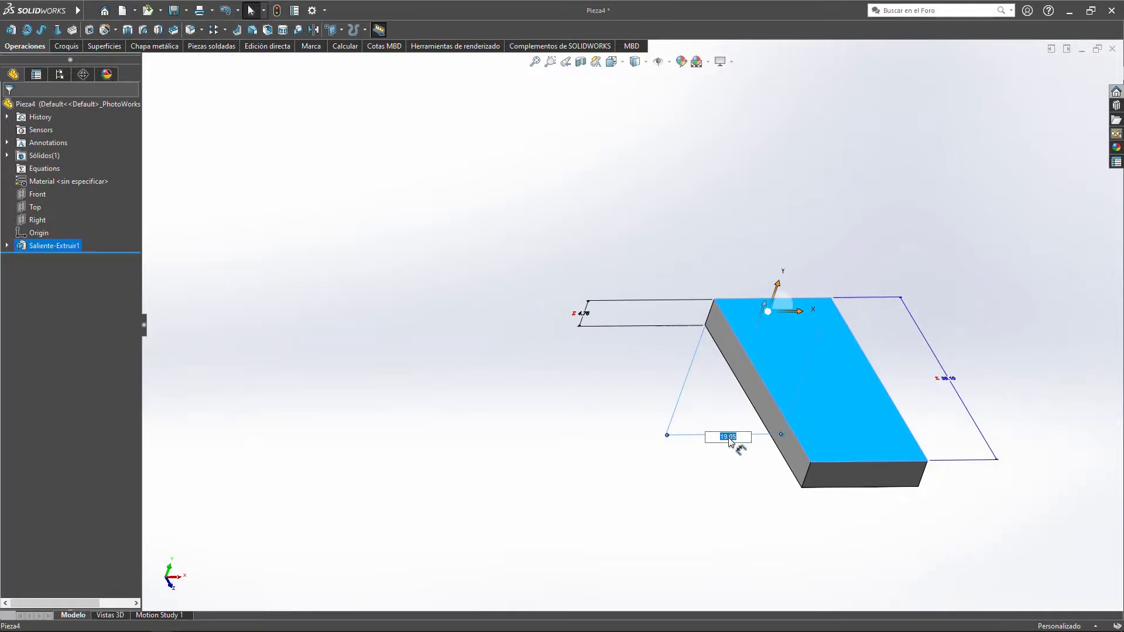
type("25.4")
key("Return")
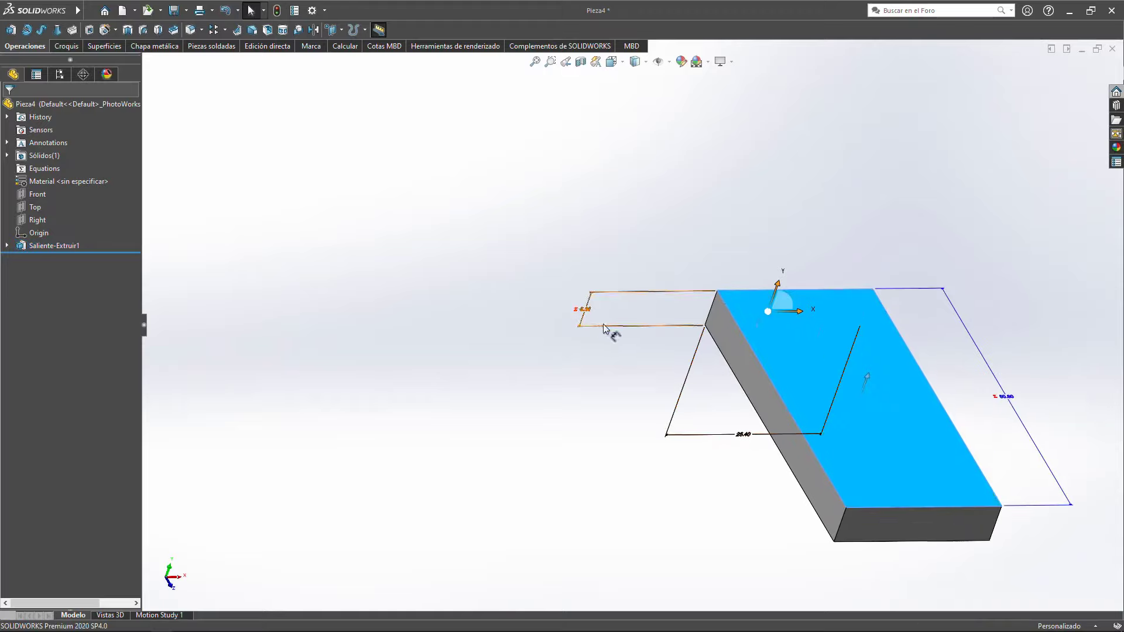
Step: Set the plate width to 38.10 so length and thickness follow to 76.20 and 9.53
scroll(603, 319, "down", 5)
key("ctrl+1")
scroll(521, 308, "up", 3)
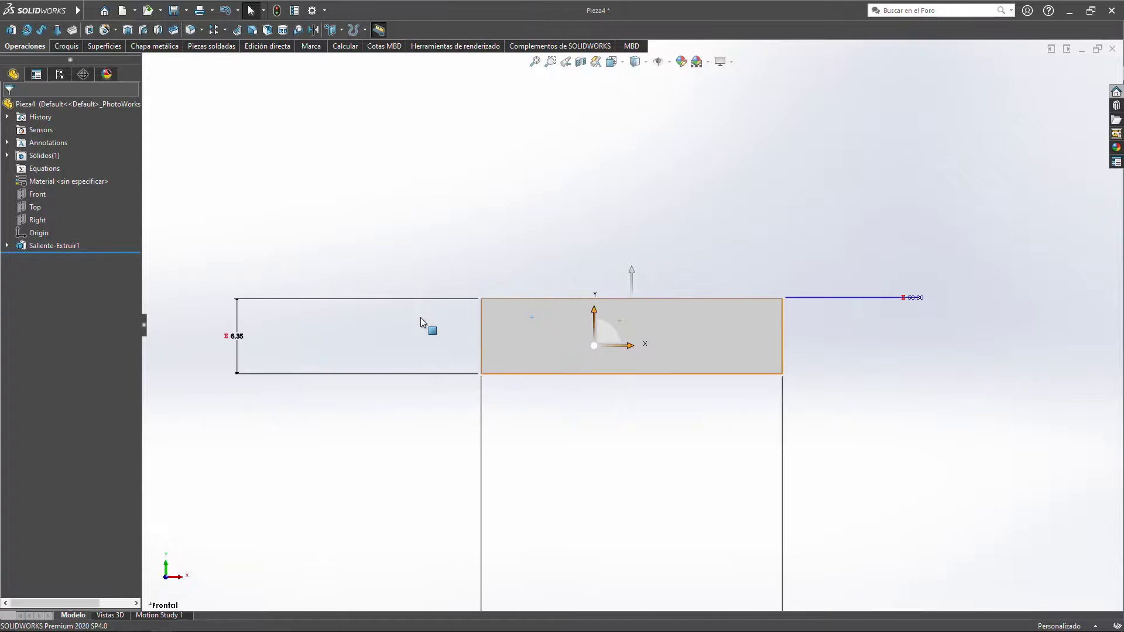
scroll(198, 357, "up", 1)
scroll(844, 276, "down", 1)
middle_click_drag(844, 275, 848, 402)
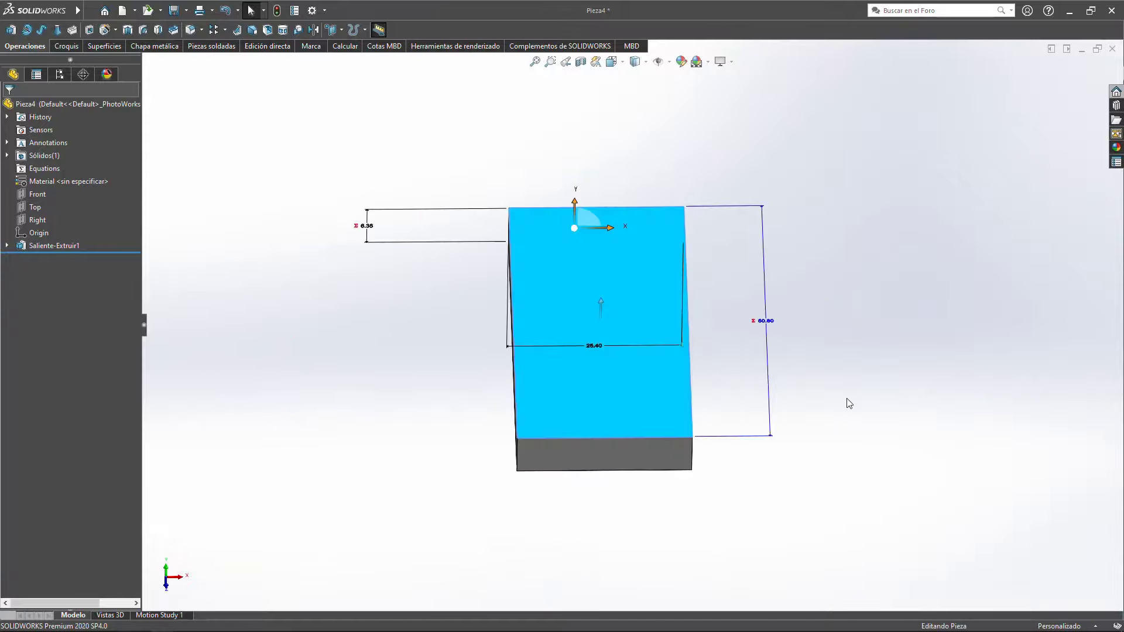
scroll(748, 338, "down", 1)
scroll(748, 328, "down", 4)
scroll(620, 334, "up", 4)
scroll(476, 349, "down", 2)
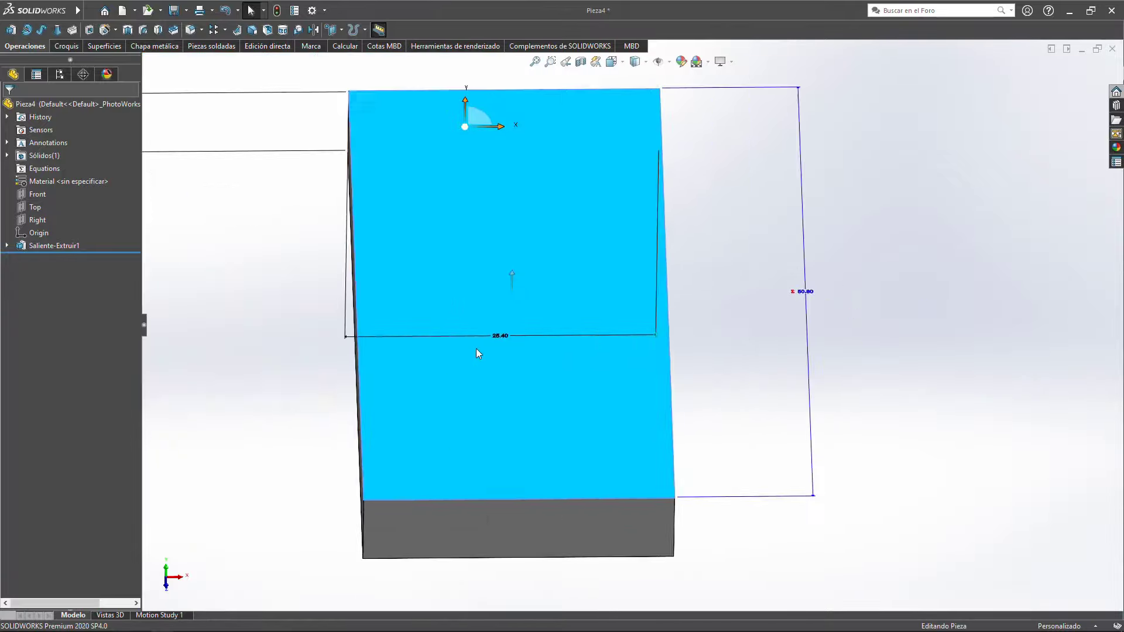
scroll(476, 349, "down", 2)
scroll(476, 349, "up", 2)
left_click(558, 329)
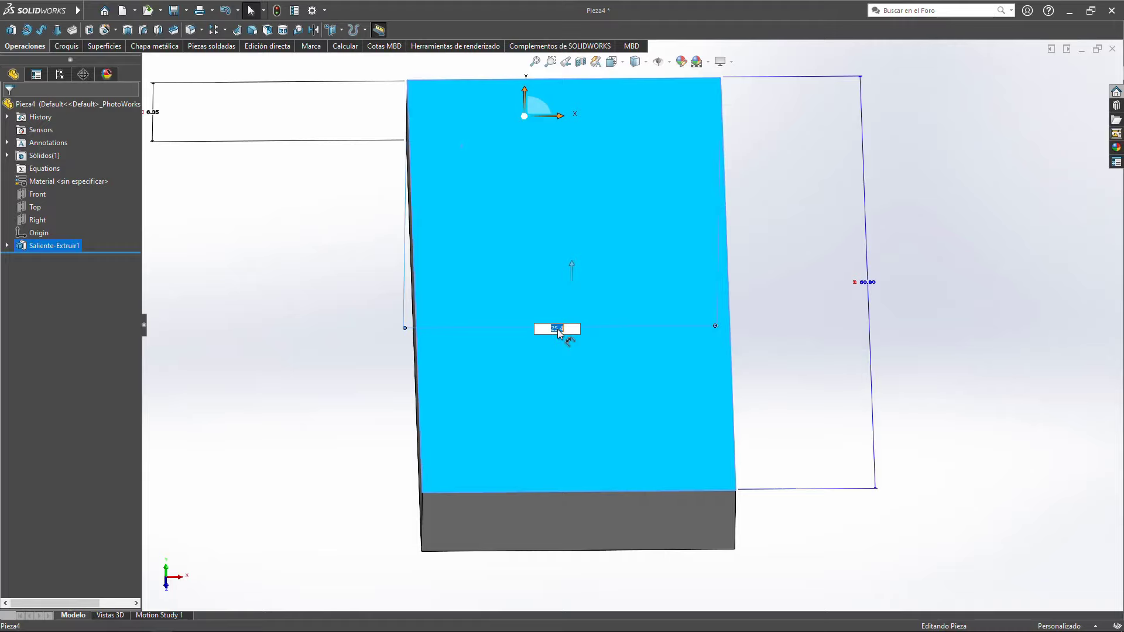
type("38.1")
key("Return")
Step: Clear the selection and pick the plate's large face for sketching
scroll(431, 246, "up", 3)
scroll(439, 214, "down", 5)
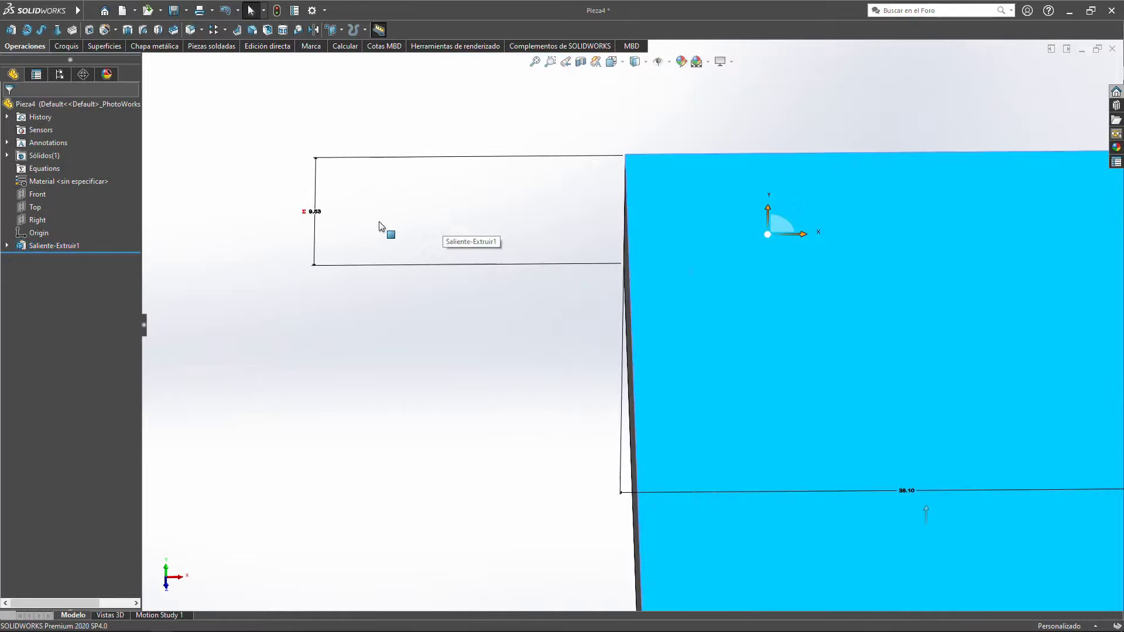
scroll(723, 345, "up", 4)
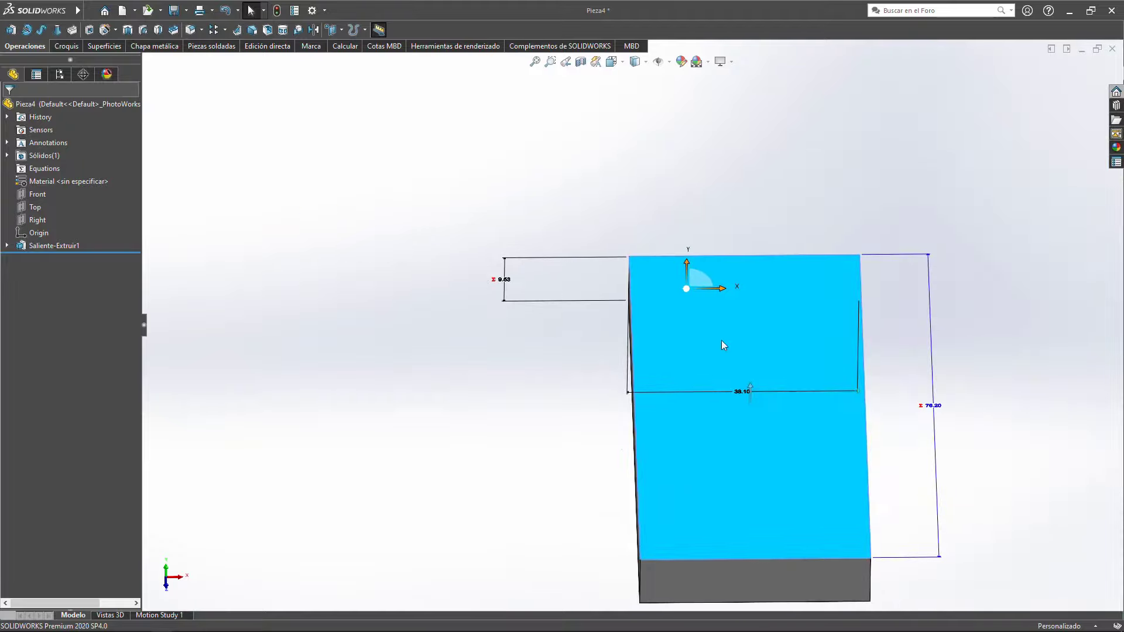
scroll(891, 439, "down", 3)
scroll(770, 360, "up", 5)
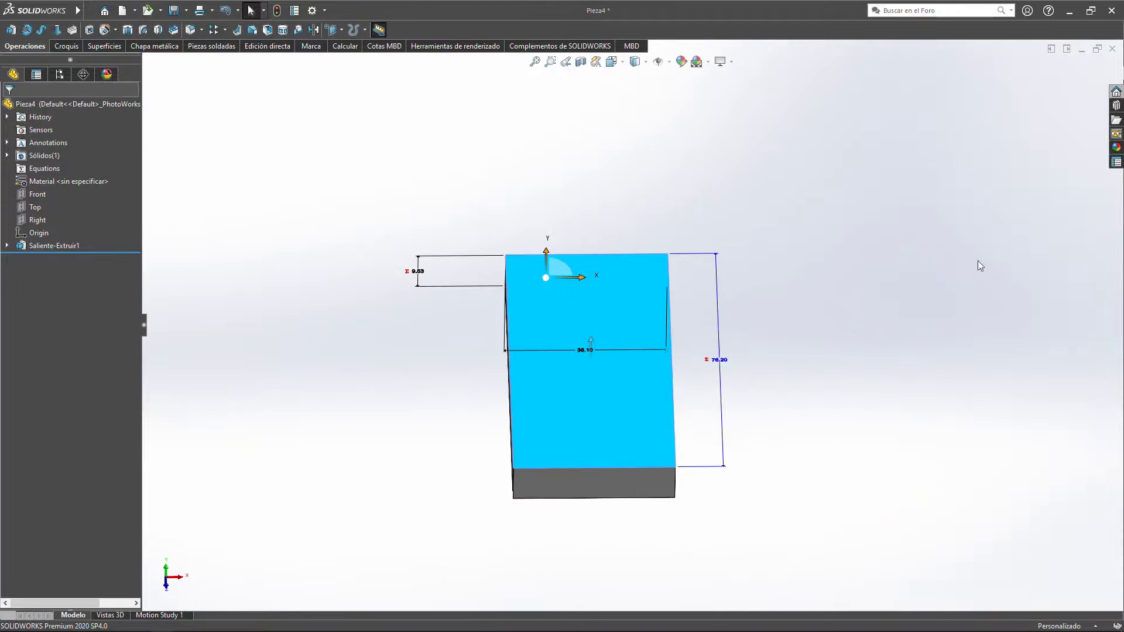
left_click(755, 286)
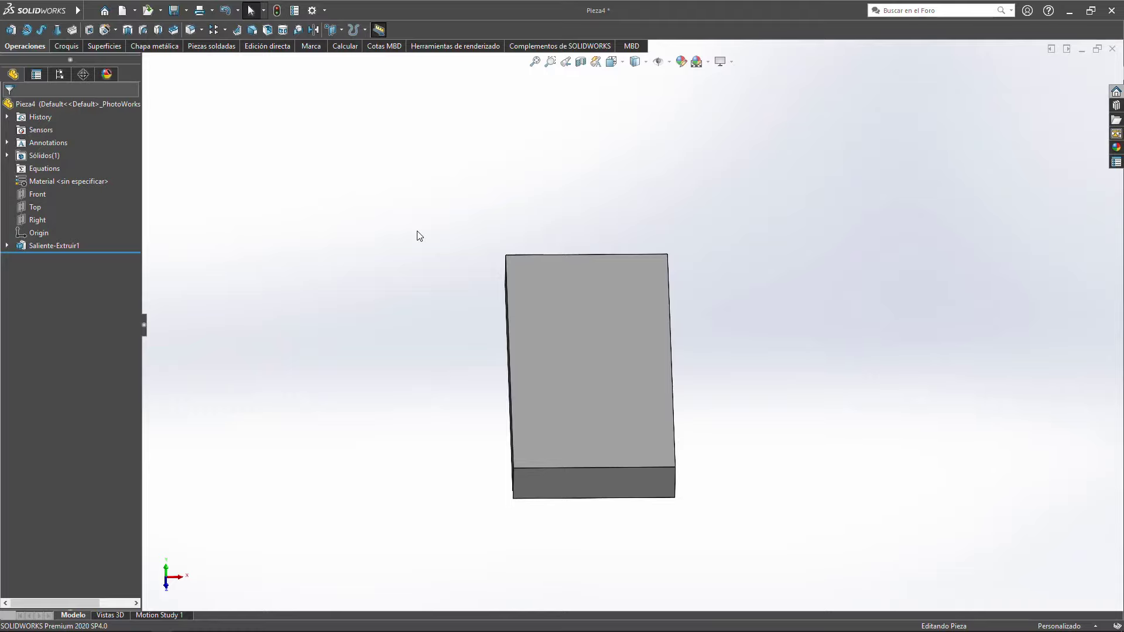
scroll(656, 347, "down", 2)
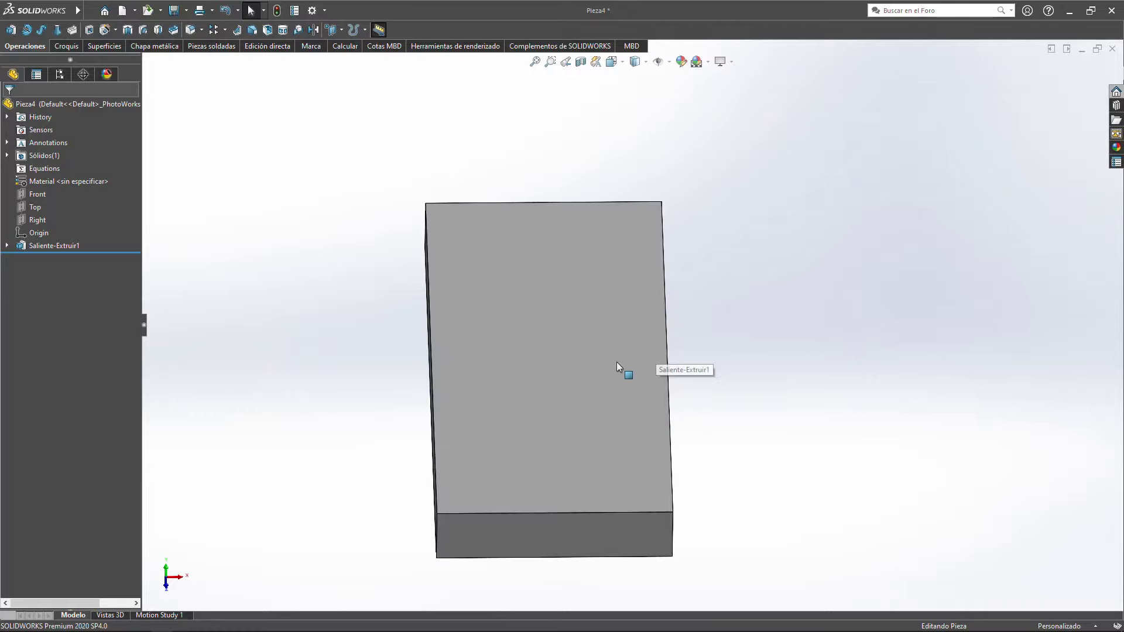
left_click(607, 411)
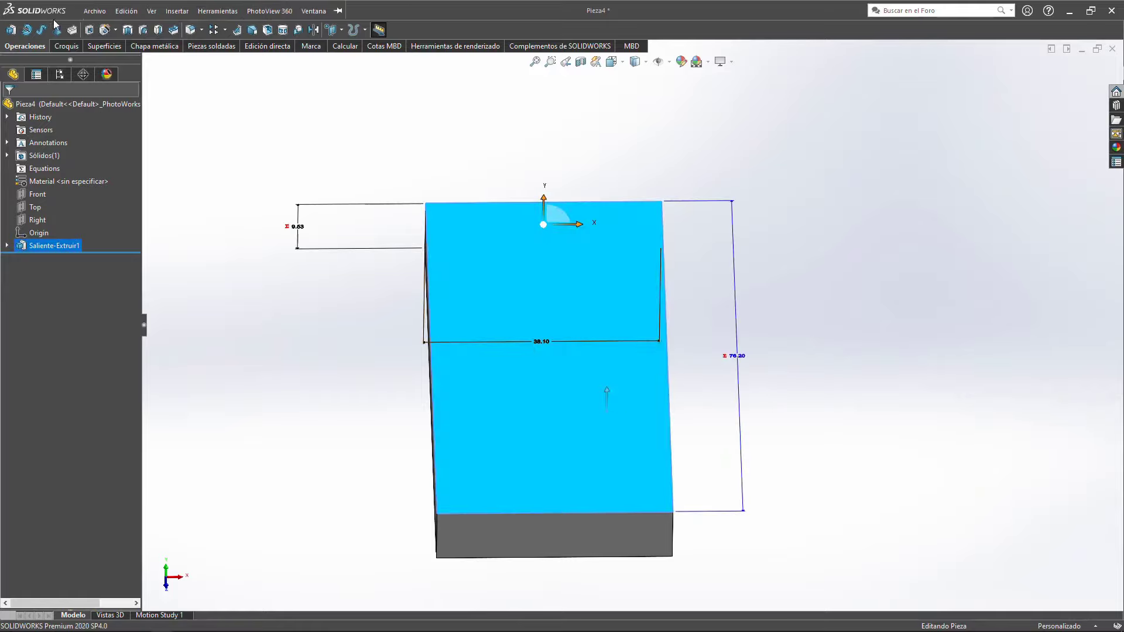
Step: Start a sketch on the plate face and draw a Ø30 circle
left_click(11, 30)
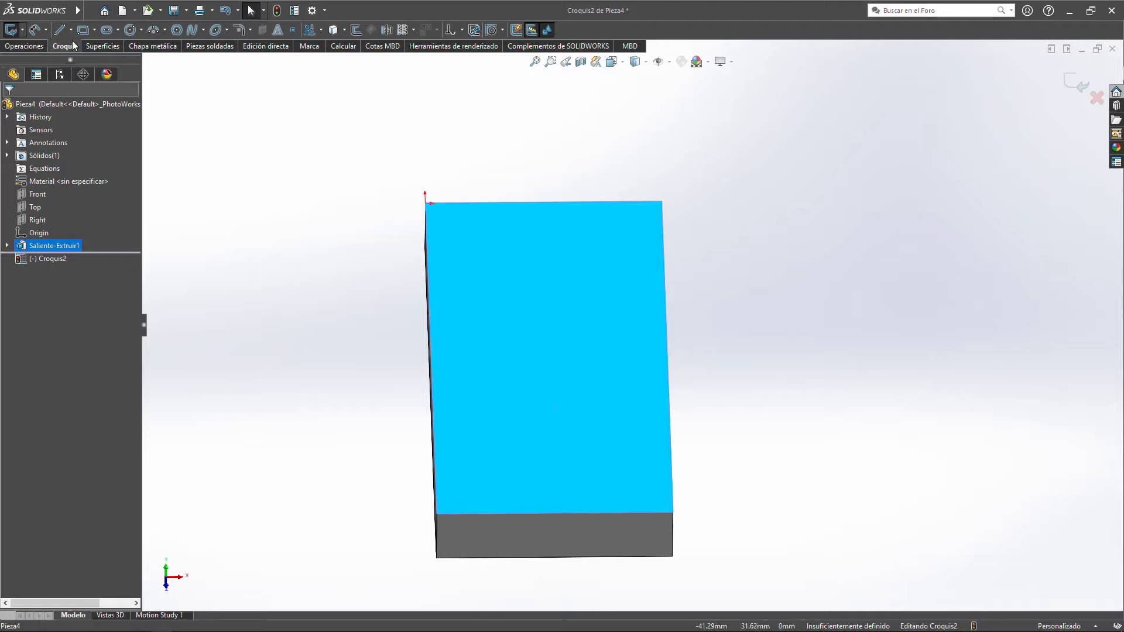
left_click(130, 29)
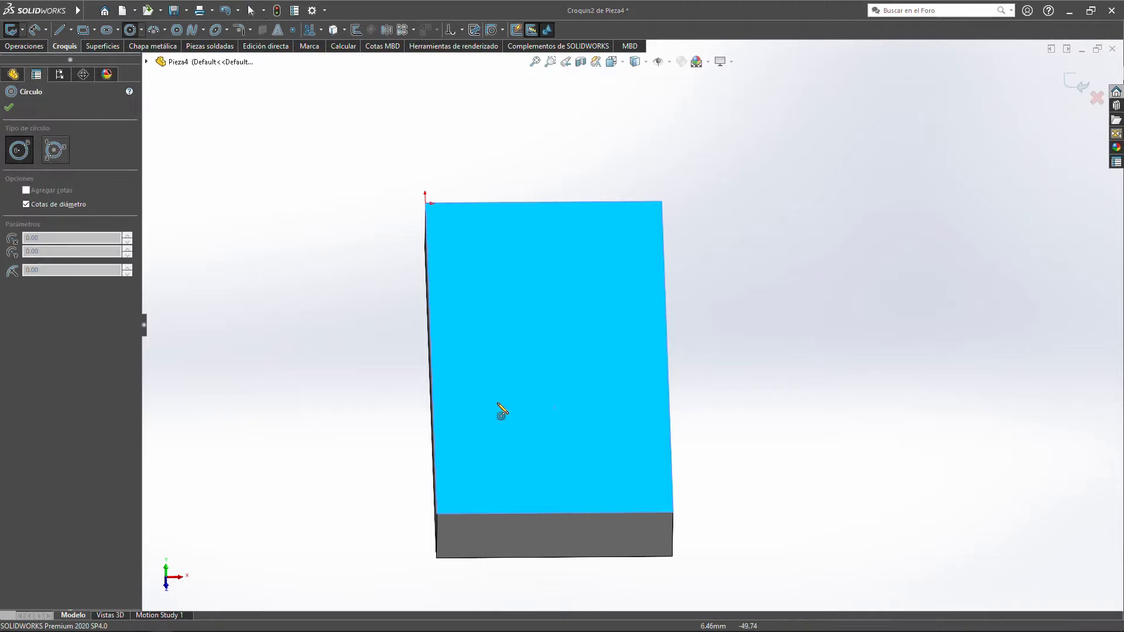
left_click(563, 418)
type("30")
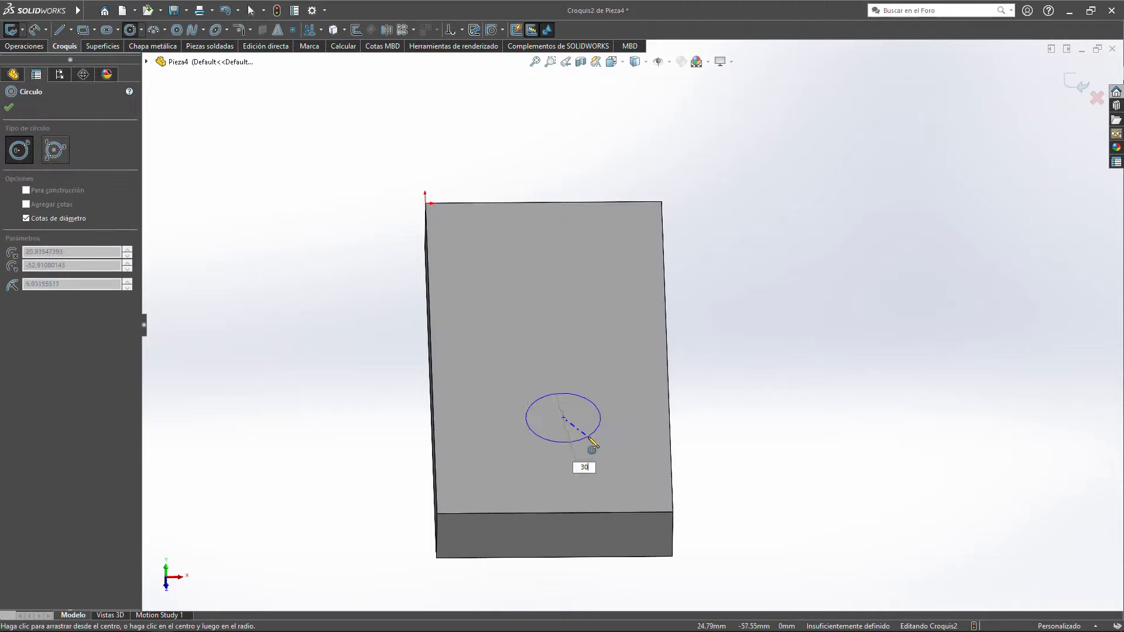
key("Return")
key("Escape")
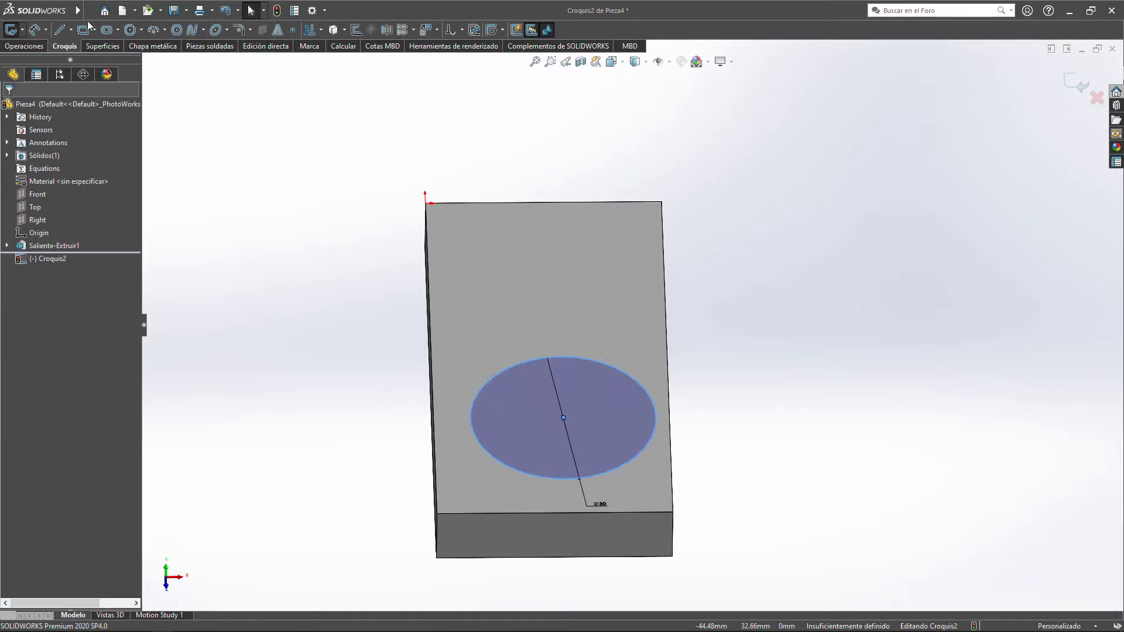
Step: Draw a vertical construction line from the plate's bottom edge to the circle centre
left_click(71, 29)
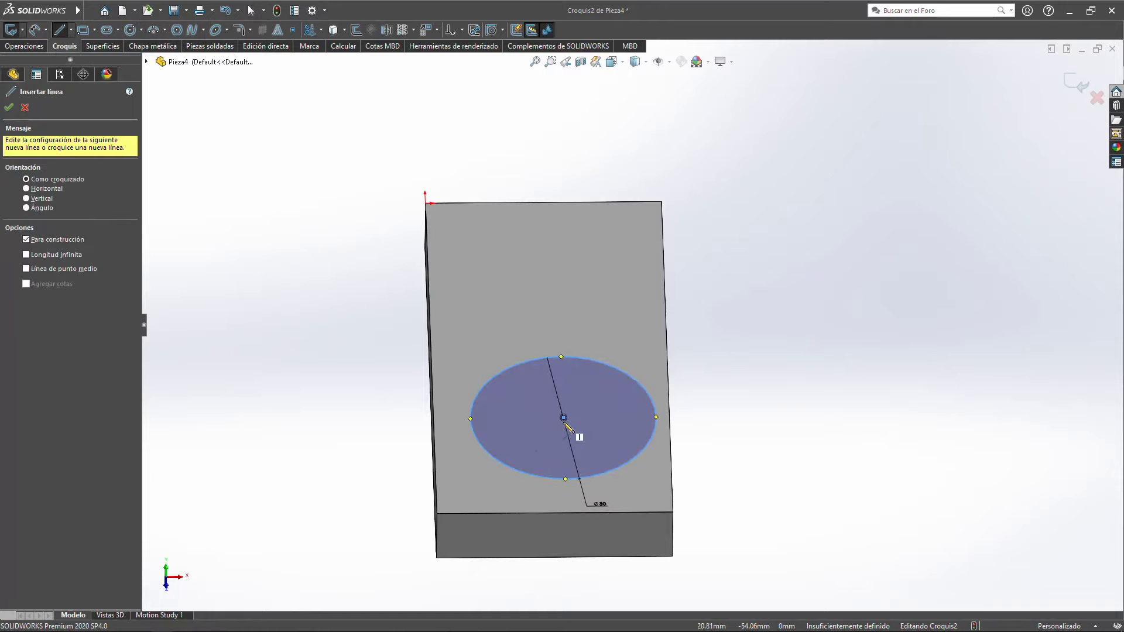
left_click(555, 513)
left_click(563, 419)
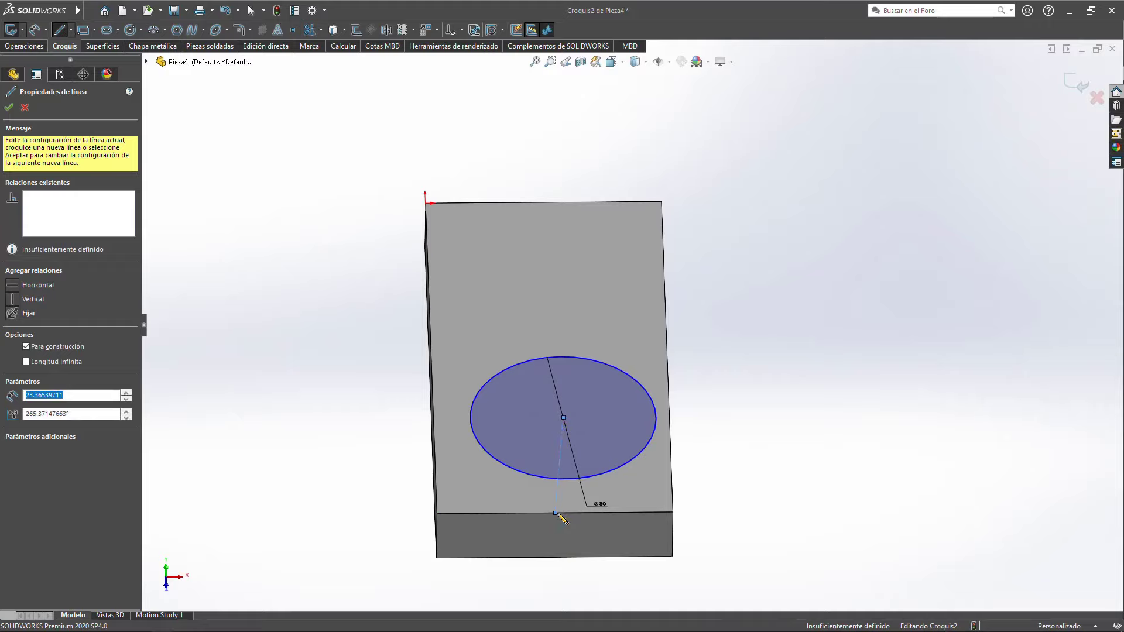
key("Escape")
left_click(556, 494)
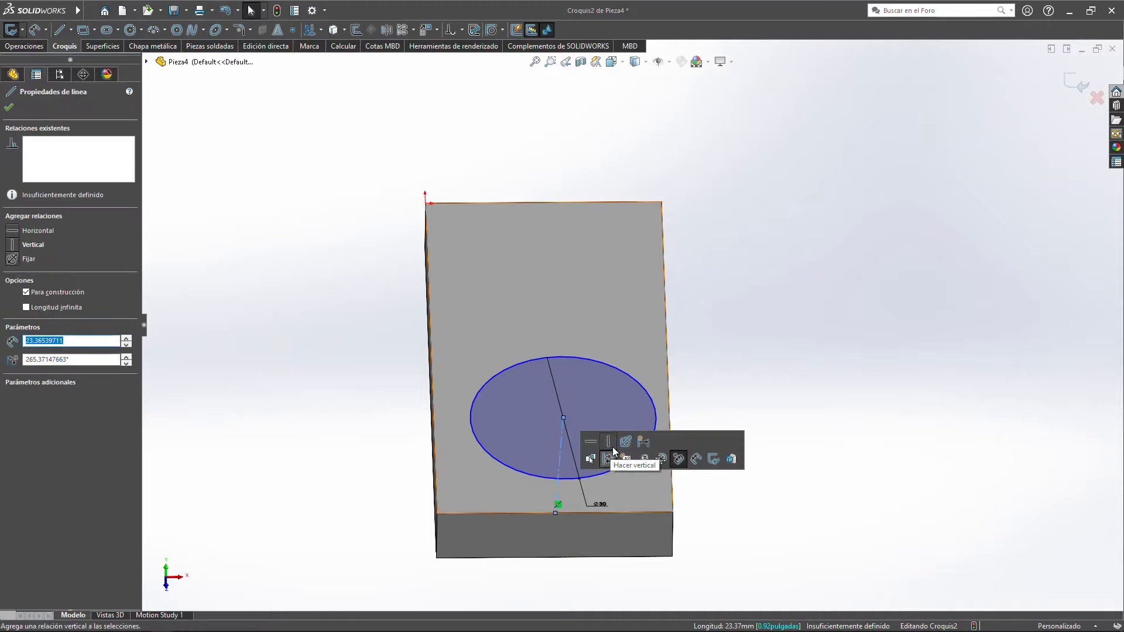
left_click(610, 451)
left_click(199, 367)
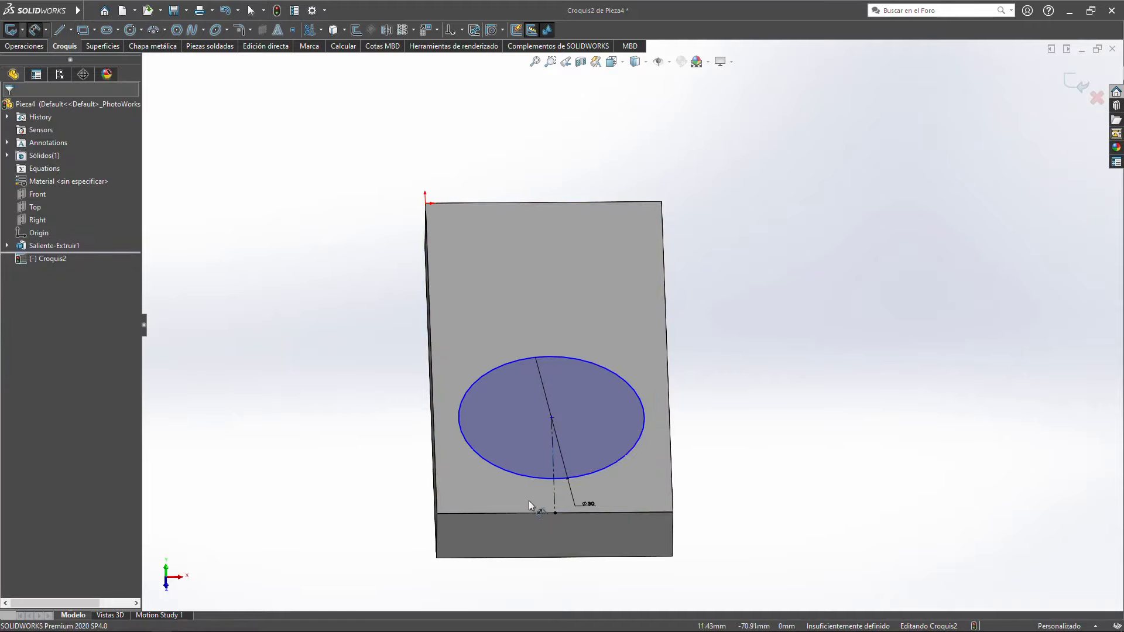
Step: Dimension the construction line 30 mm to fully define the circle's position
left_click(555, 501)
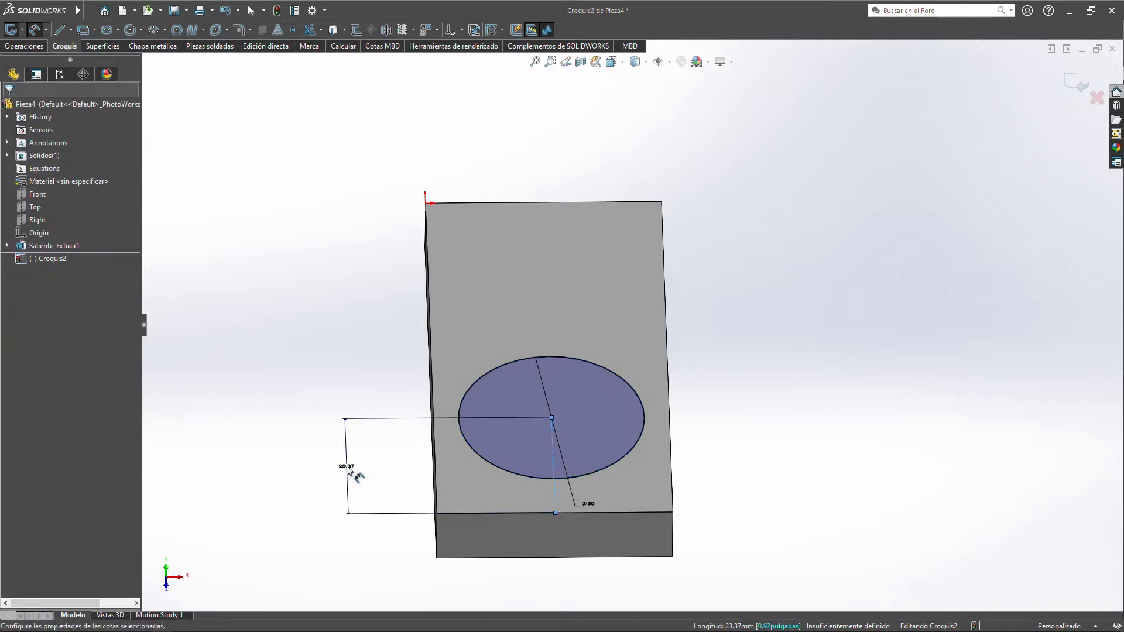
left_click(351, 471)
type("30")
key("Return")
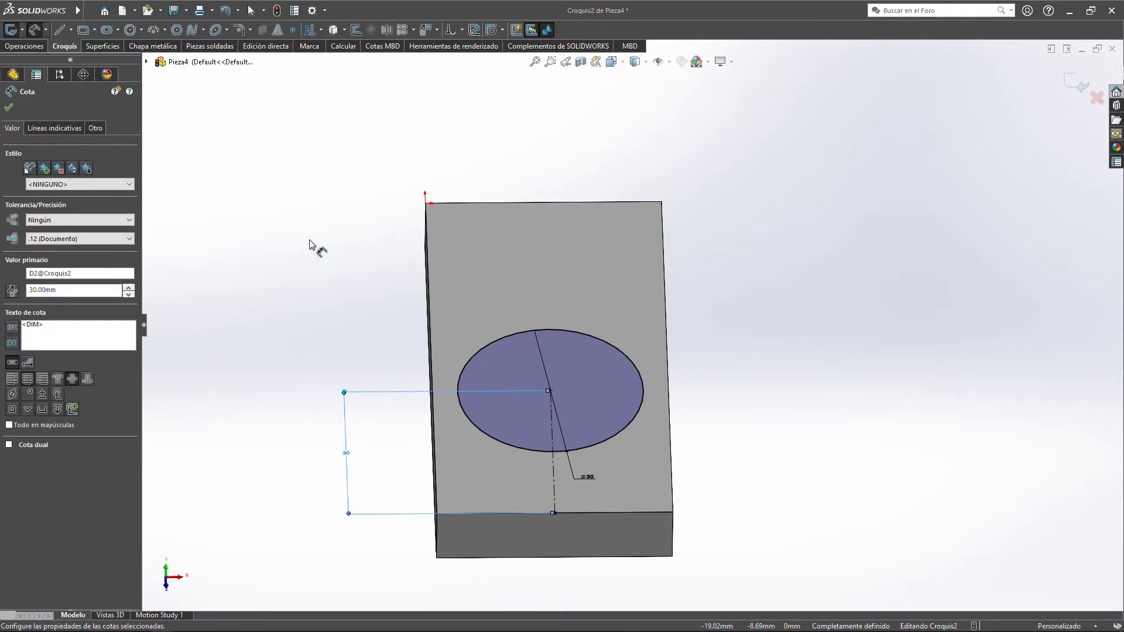
left_click(318, 249)
left_click(24, 47)
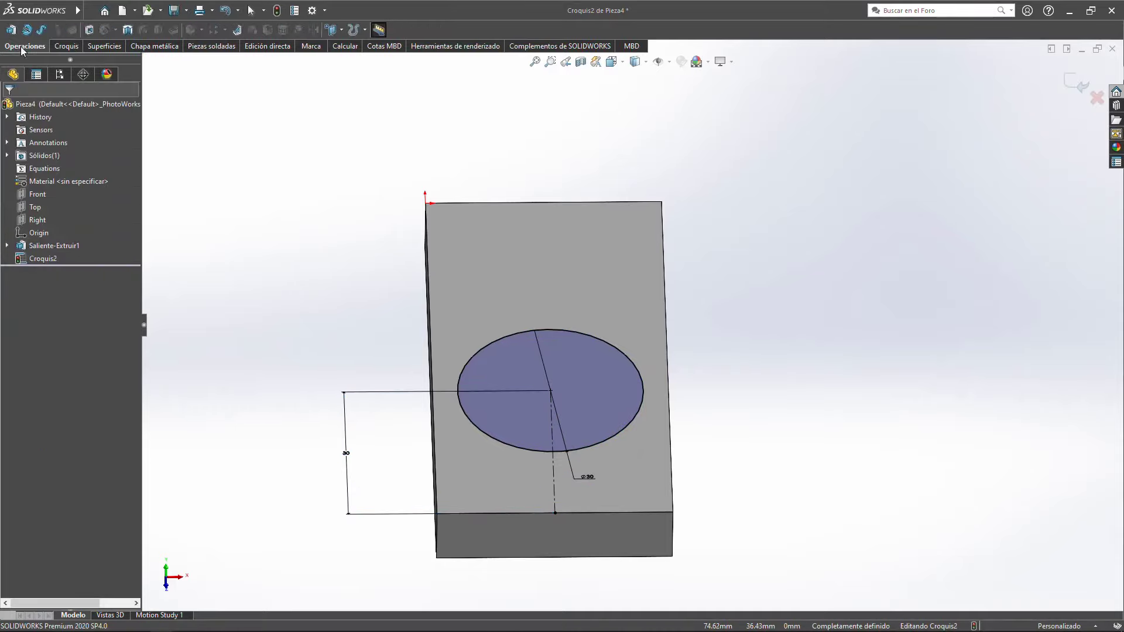
Step: Extrude the Ø30 circle 5 mm into a boss and select it to show its dimensions
left_click(12, 30)
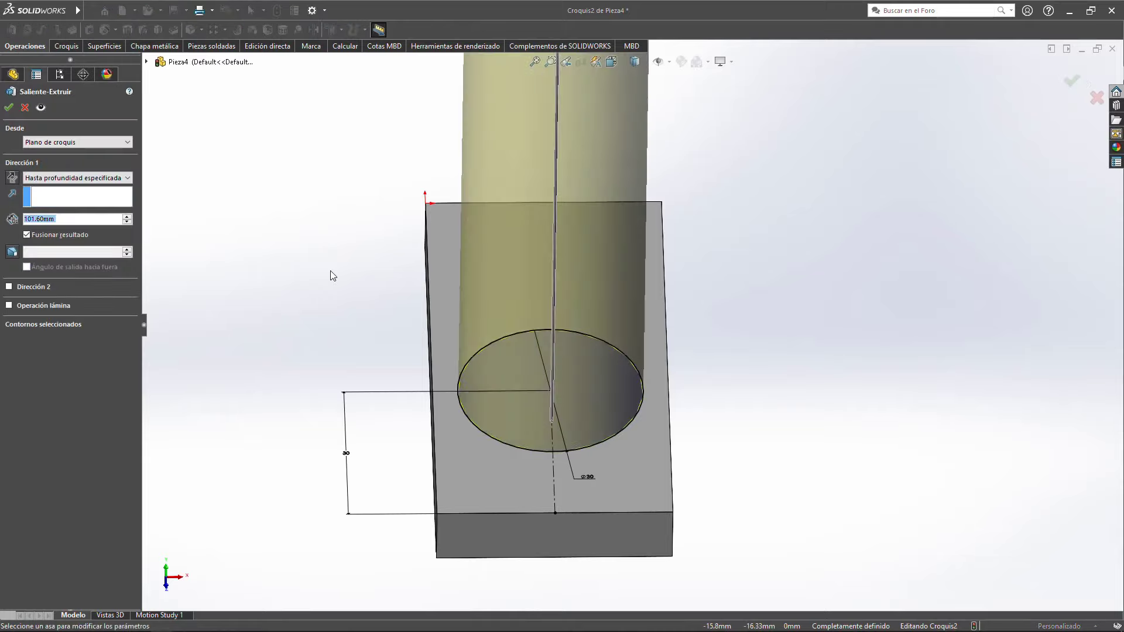
type("5")
key("Return")
right_click(330, 270)
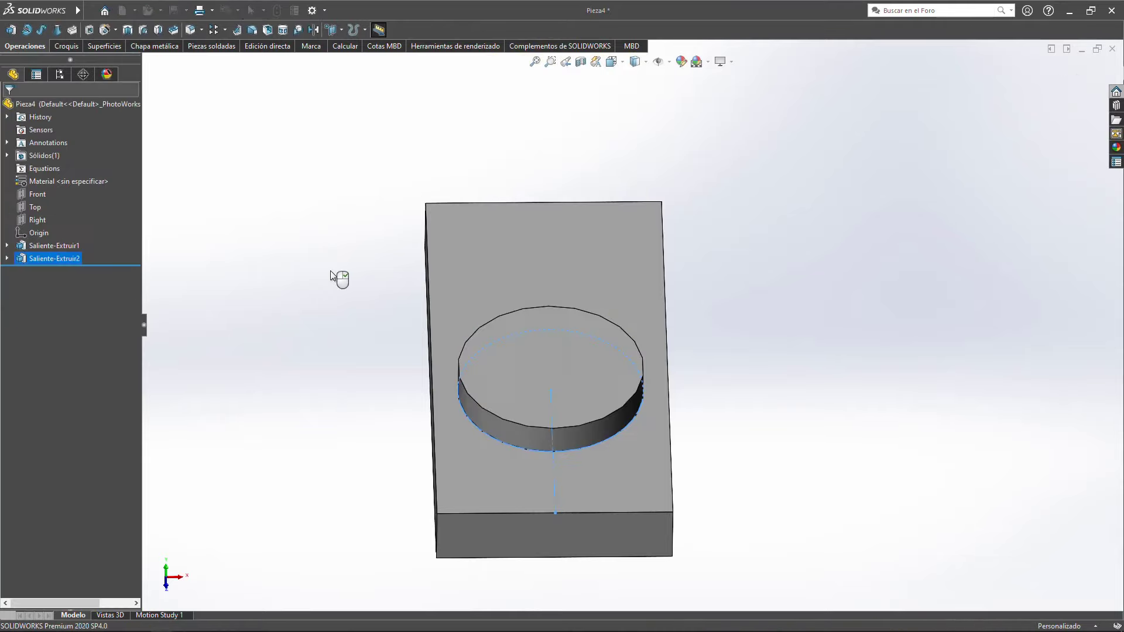
scroll(603, 332, "down", 3)
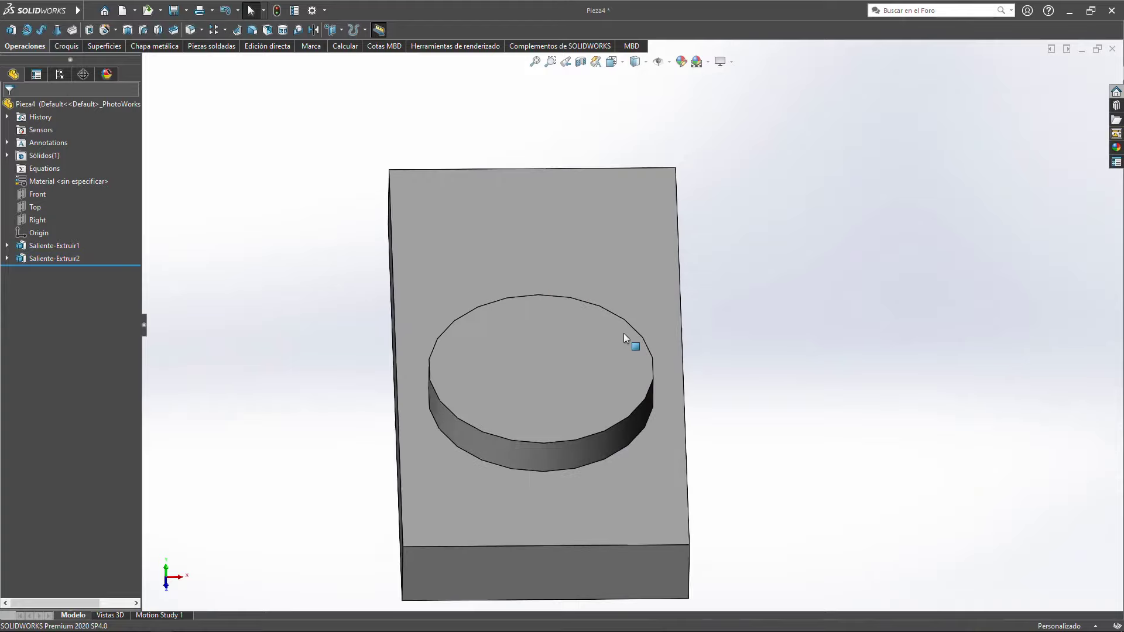
scroll(753, 332, "up", 2)
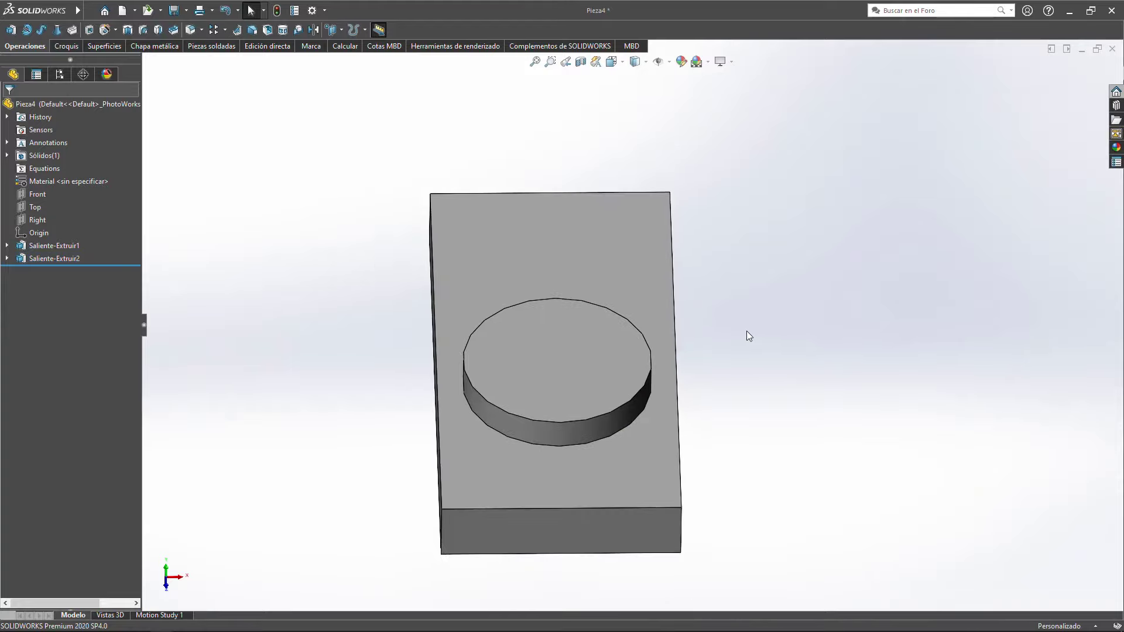
left_click(540, 382)
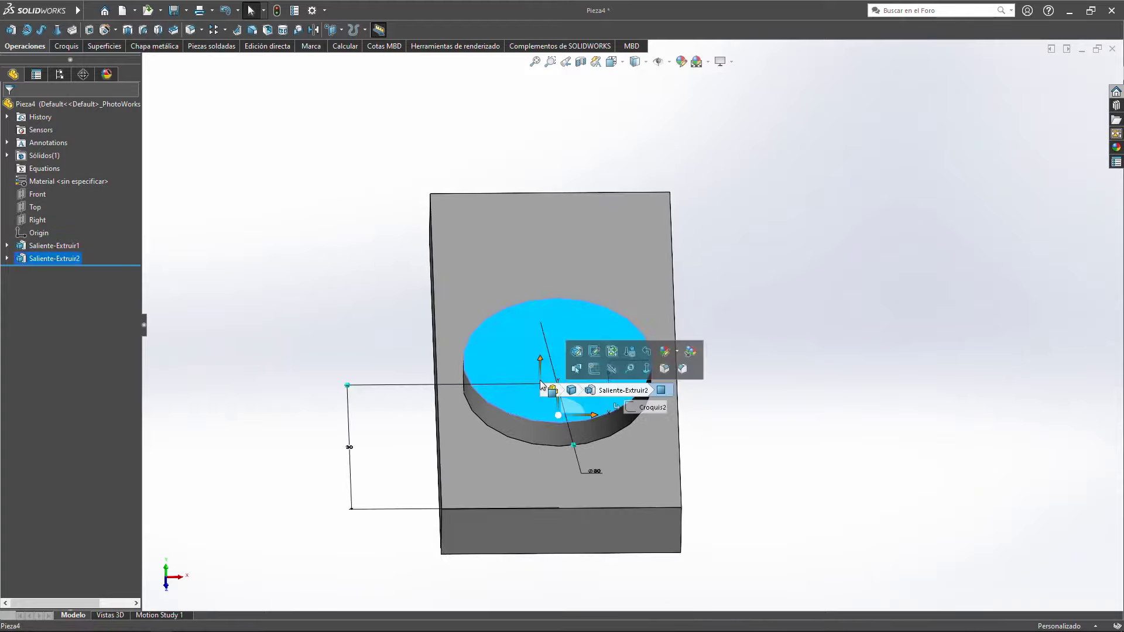
scroll(720, 457, "down", 3)
scroll(554, 414, "up", 3)
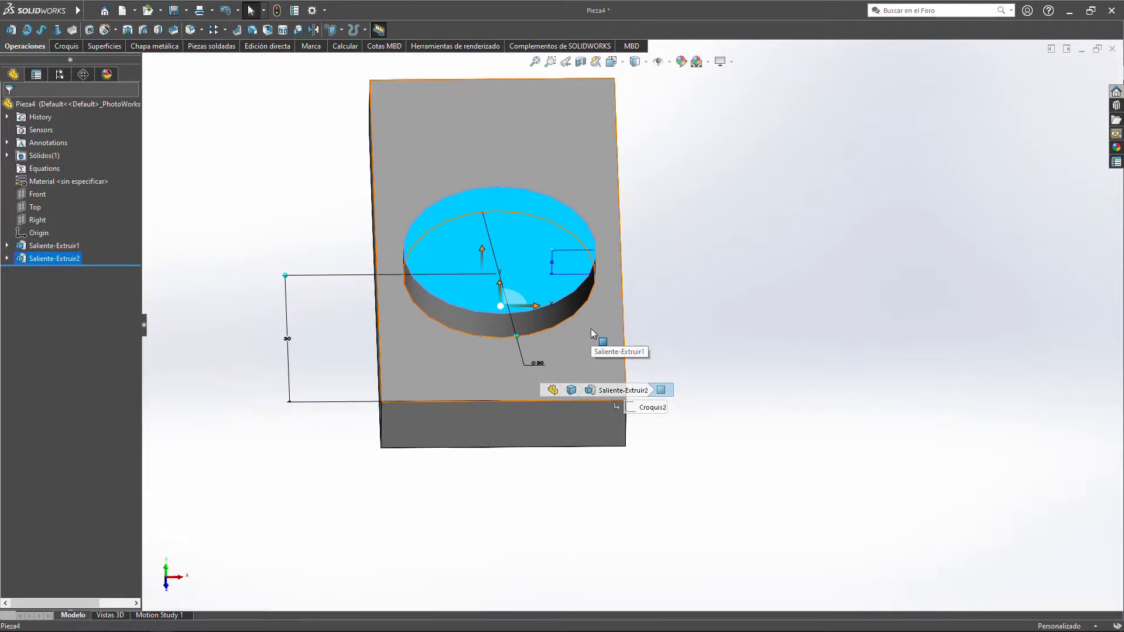
Step: Rename the boss height dimension ESPESOR R and the Ø30 diameter dimension DIAMETRO
left_click(551, 273)
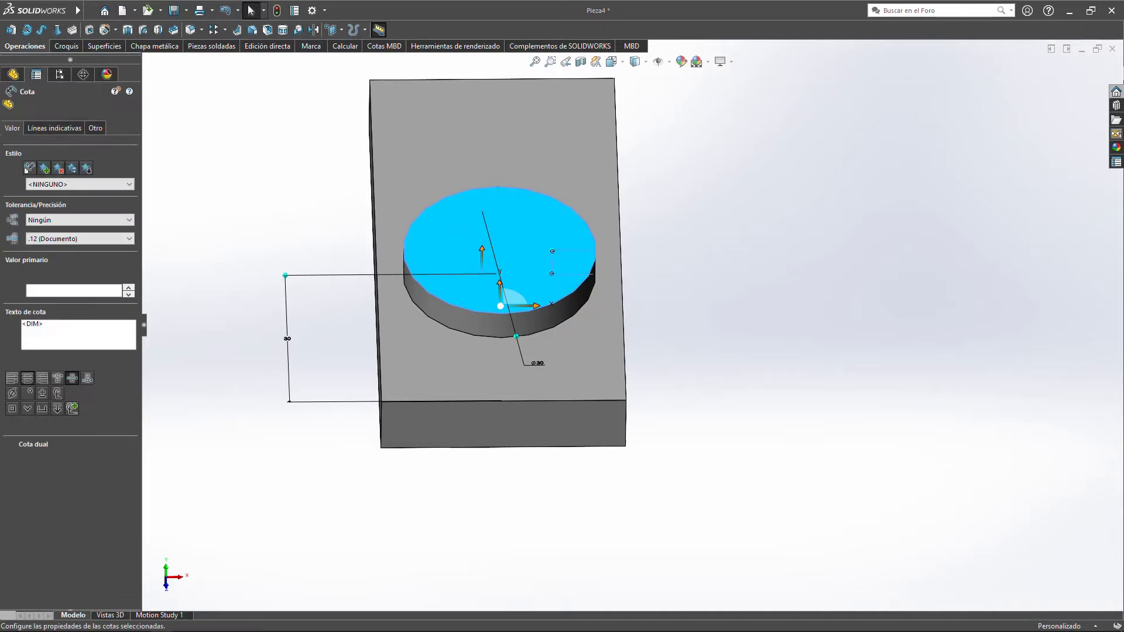
double_click(114, 273)
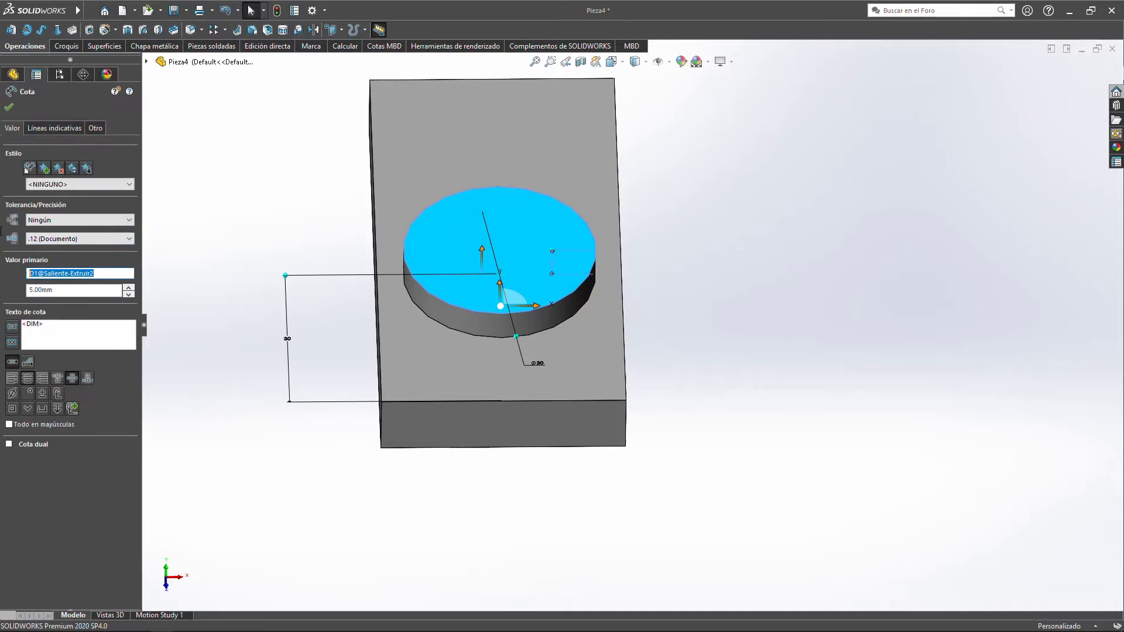
type("ESPESOR R")
left_click(10, 107)
left_click(475, 304)
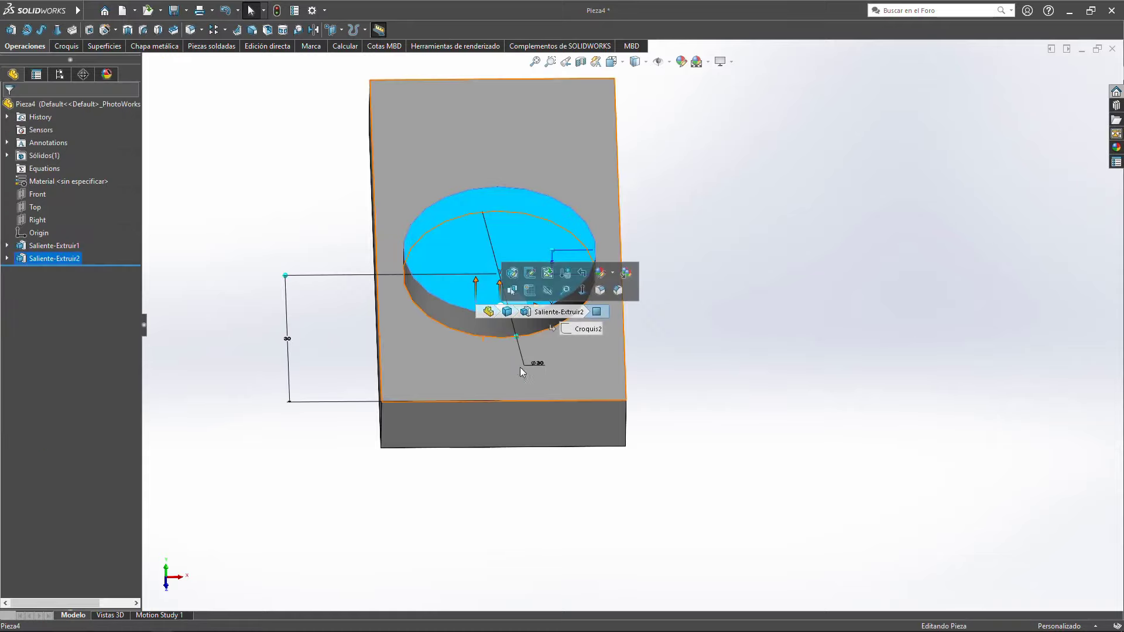
double_click(529, 365)
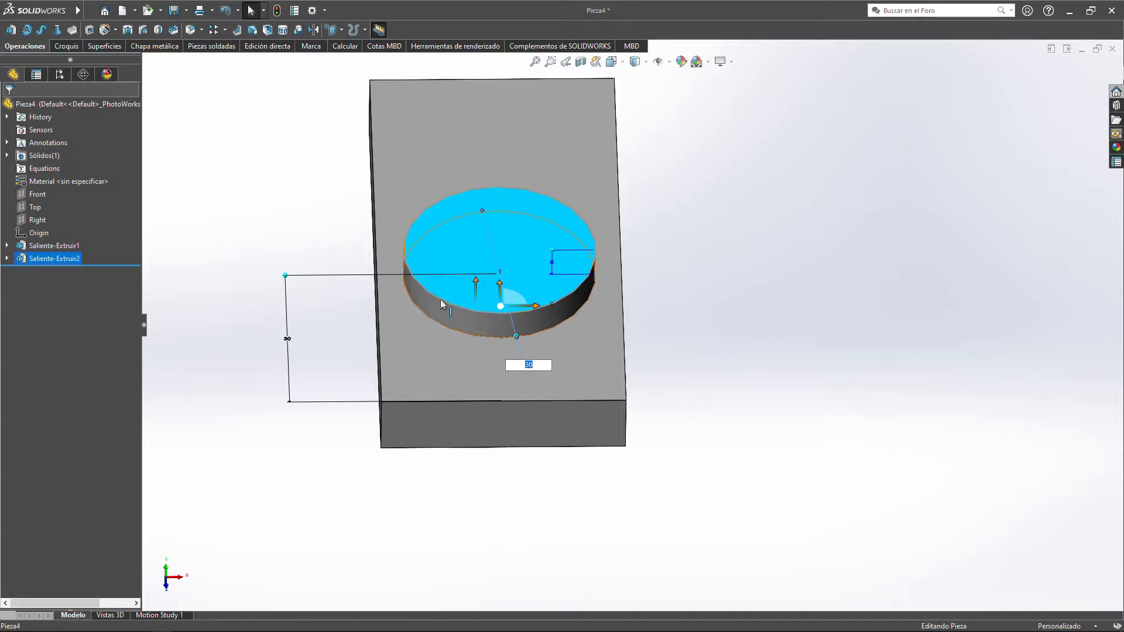
key("Return")
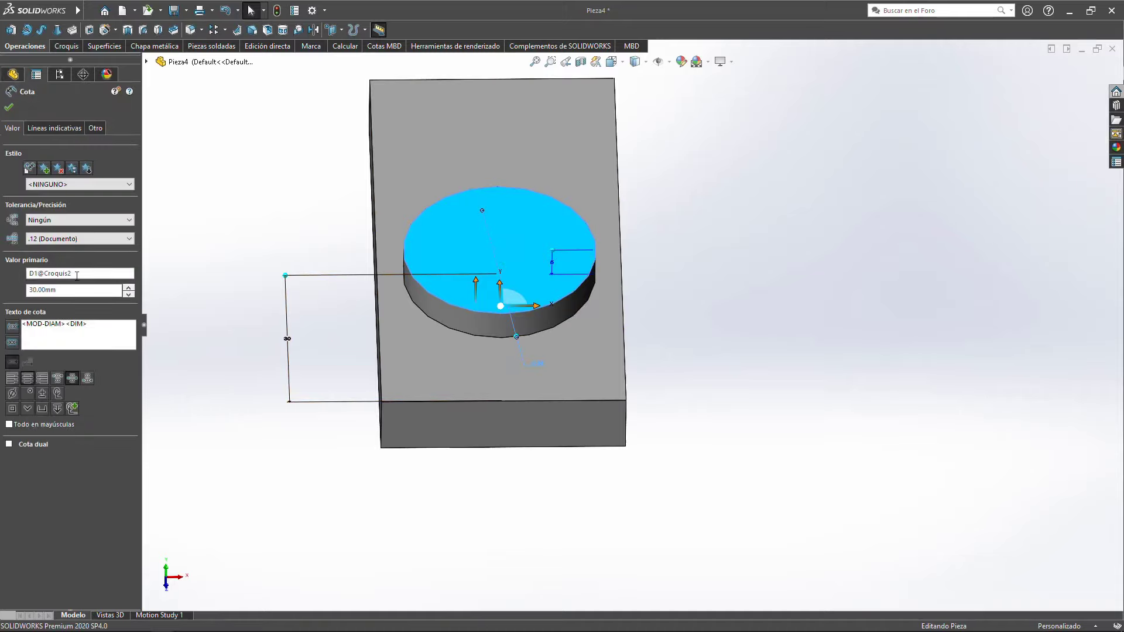
double_click(77, 274)
type("DIAMETRO")
key("Return")
left_click(479, 280)
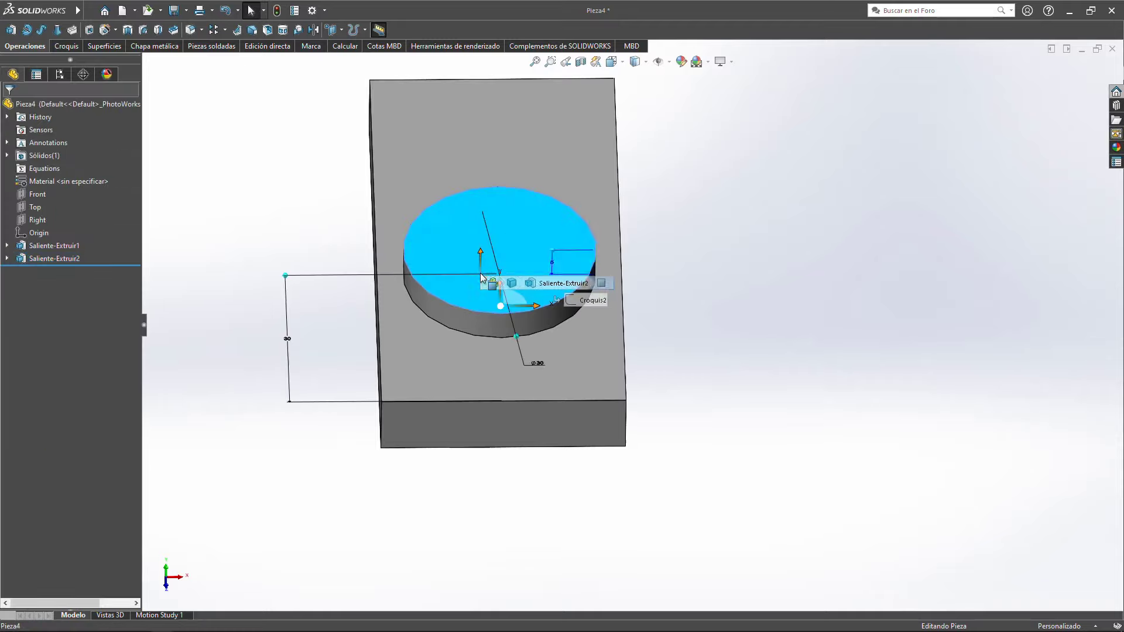
Step: Name the 30 mm offset dimension DISTANCIA and re-enter the diameter's name as DIAMETRO
left_click(288, 339)
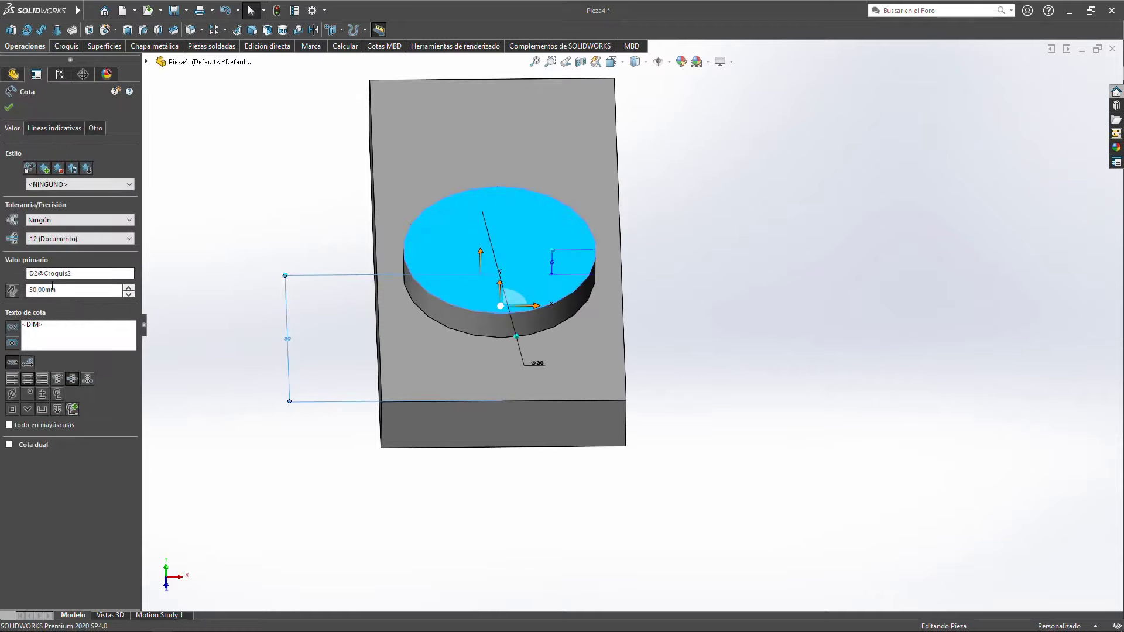
type("DISTANCIA")
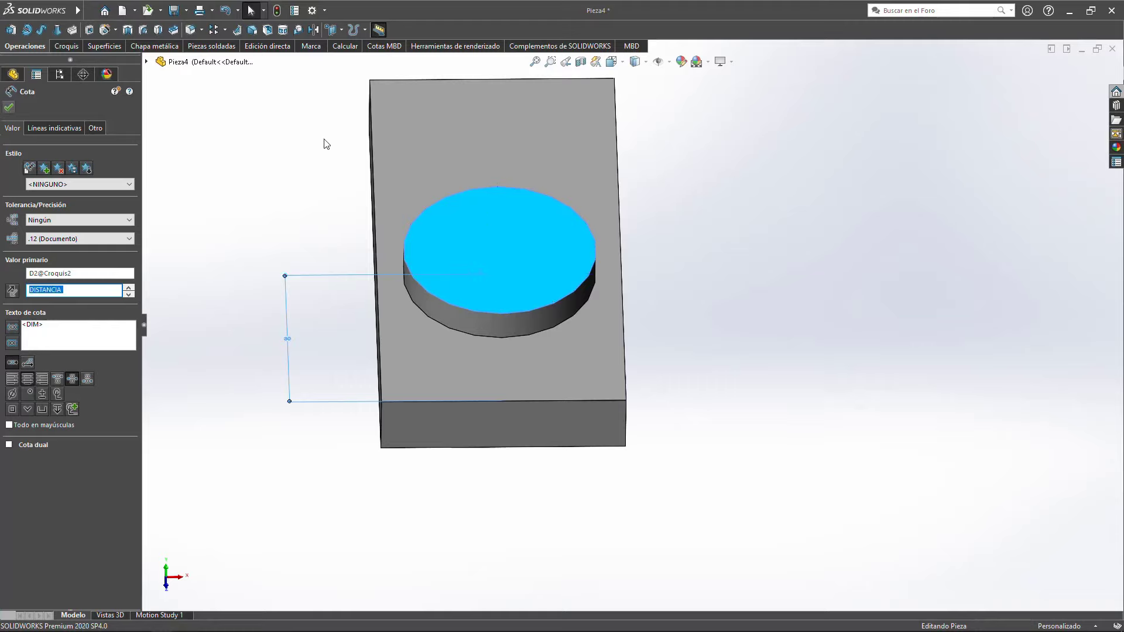
key("Return")
left_click(479, 255)
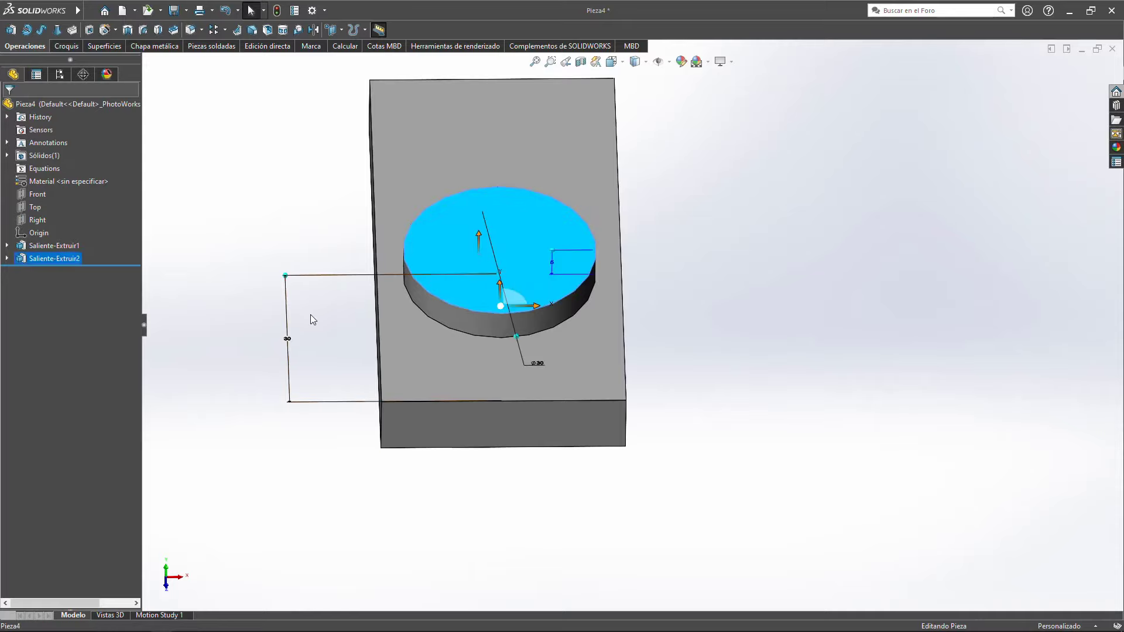
left_click(287, 311)
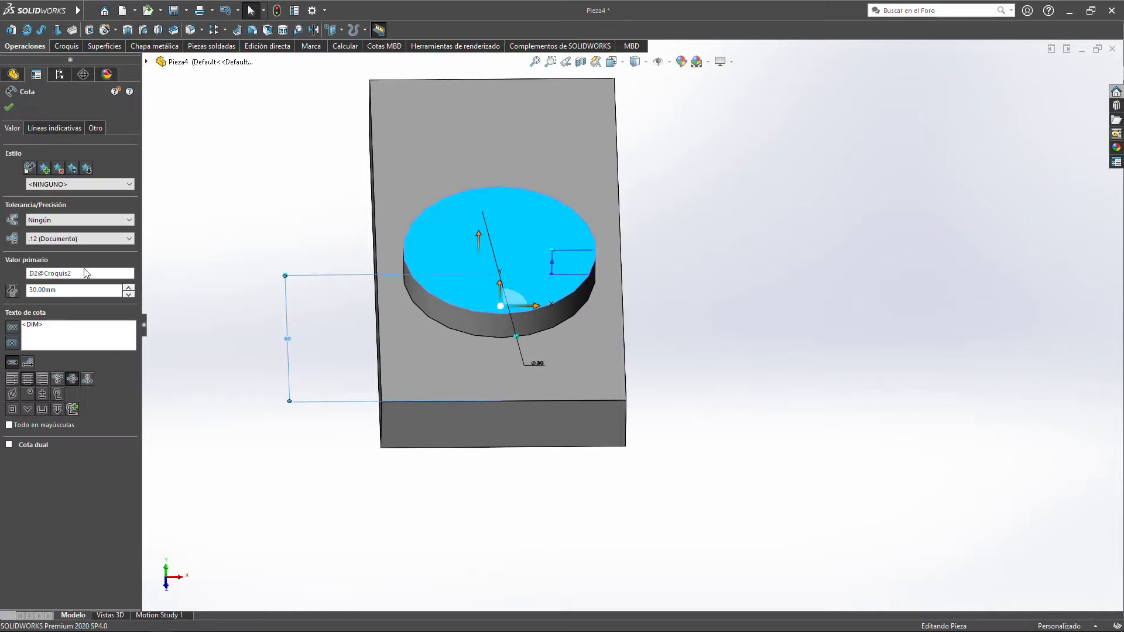
triple_click(79, 274)
type("Di")
key("Return")
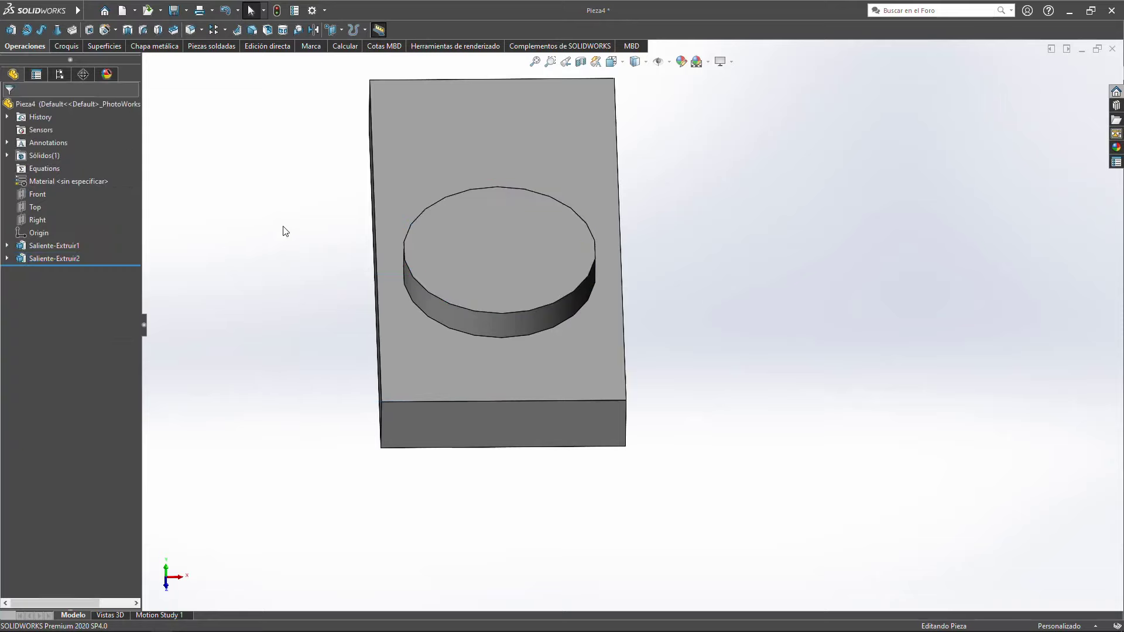
Step: Open the Equations manager and add the boss height dimension as a new equation
right_click(39, 170)
left_click(63, 176)
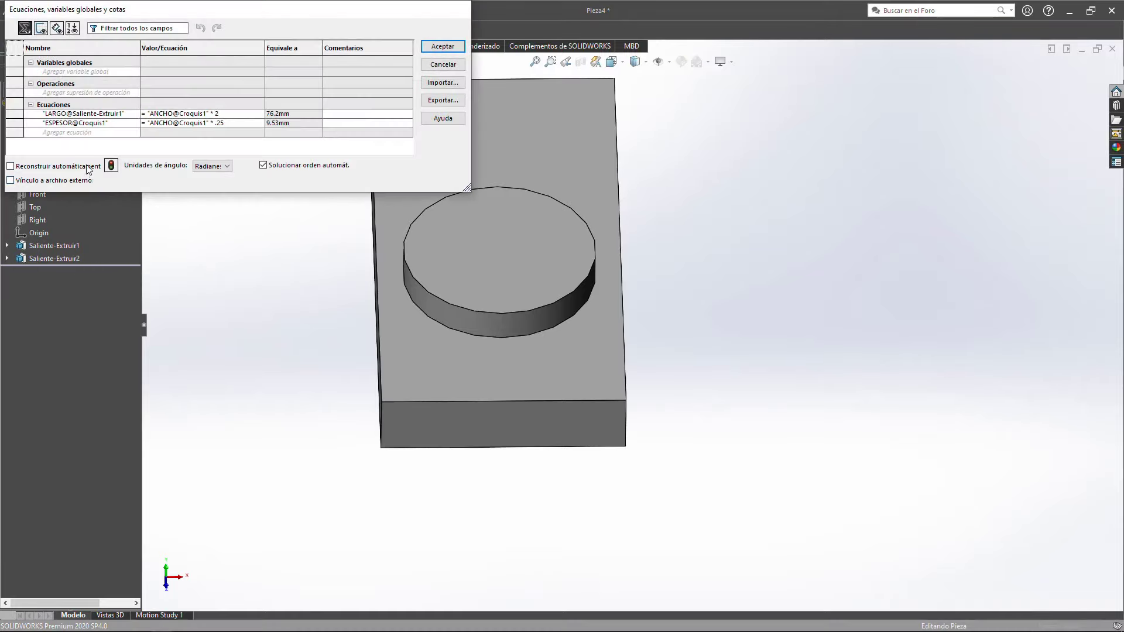
left_click(78, 133)
scroll(452, 289, "up", 2)
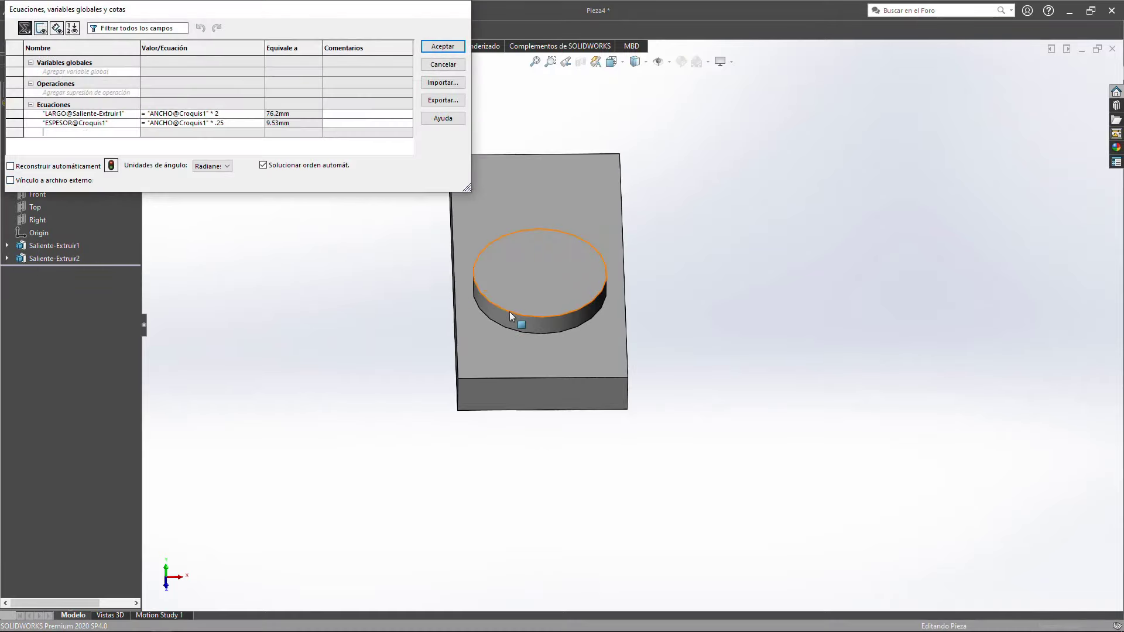
left_click(542, 284)
scroll(541, 284, "down", 3)
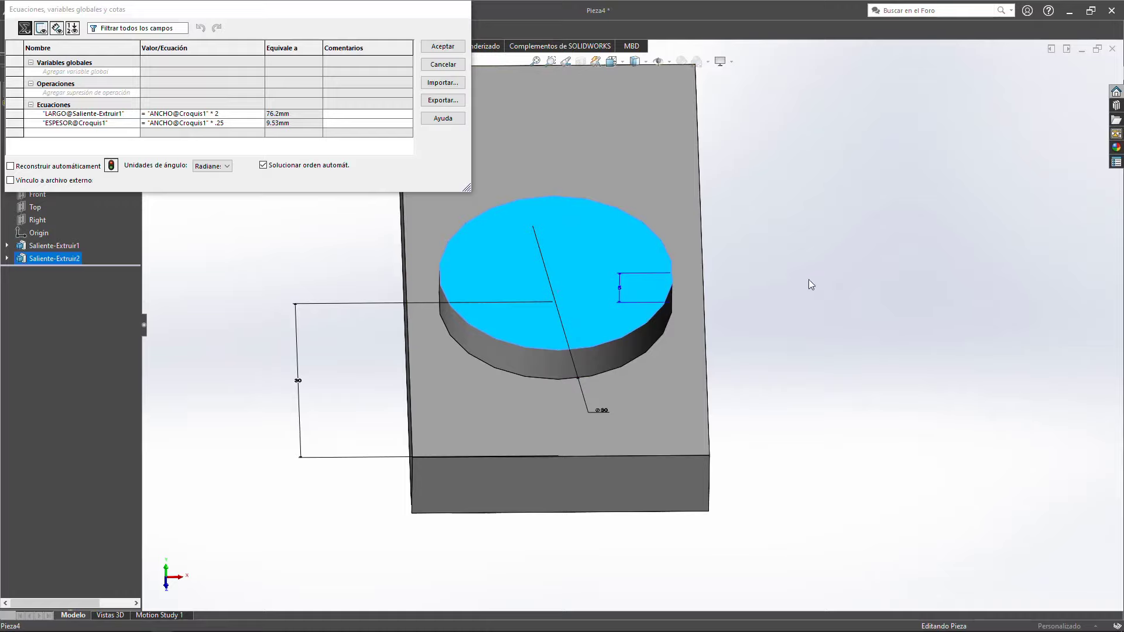
left_click(621, 286)
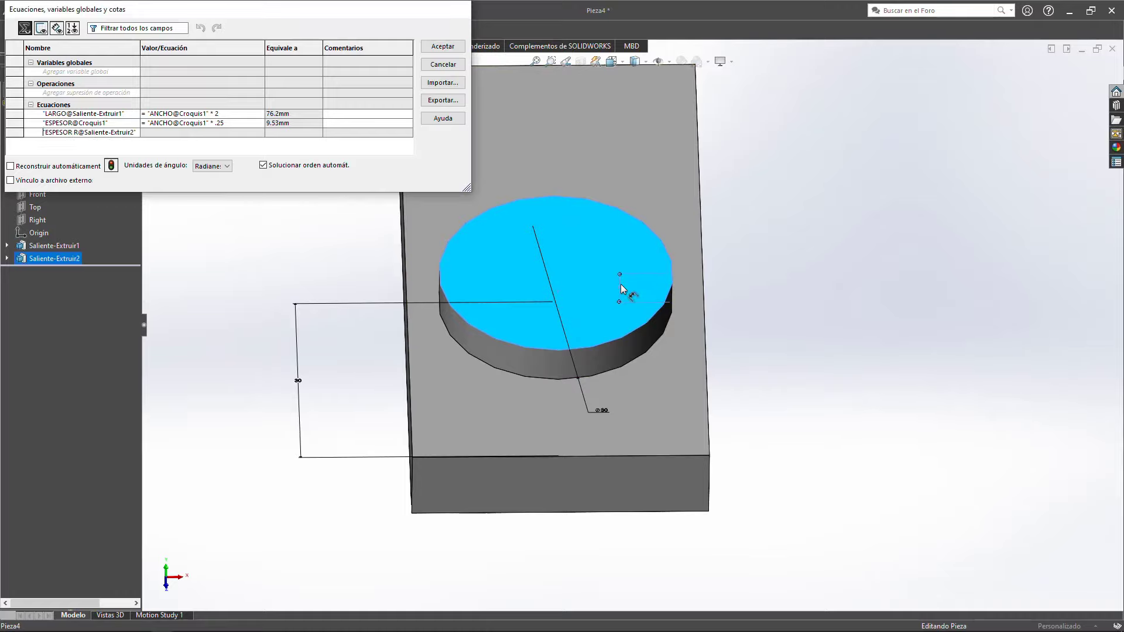
scroll(673, 266, "up", 3)
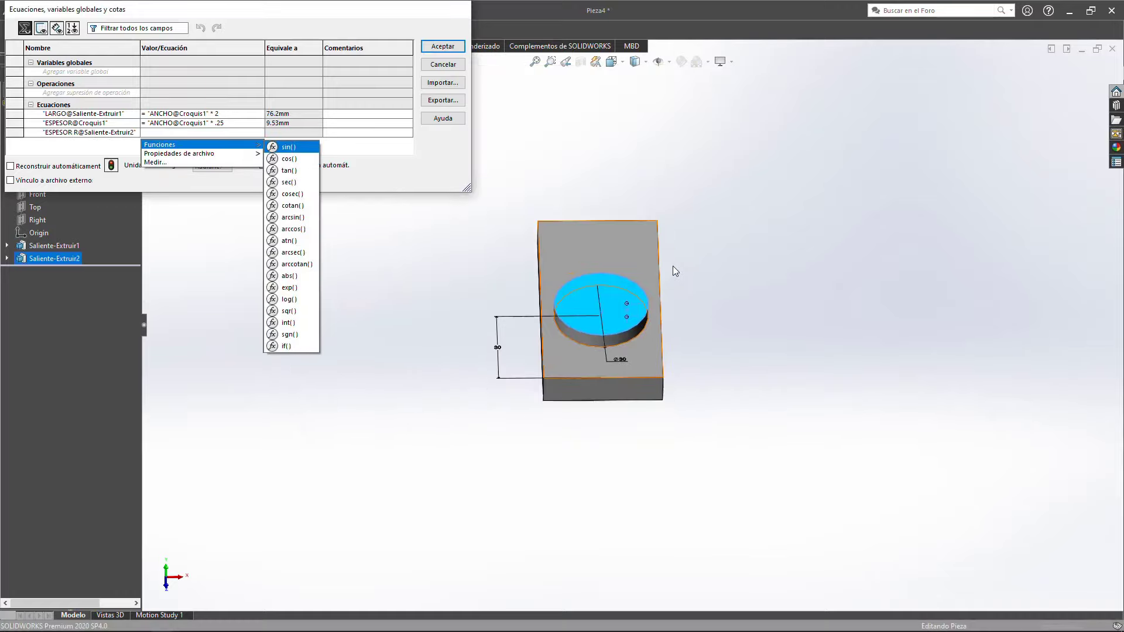
scroll(606, 258, "down", 3)
left_click(394, 167)
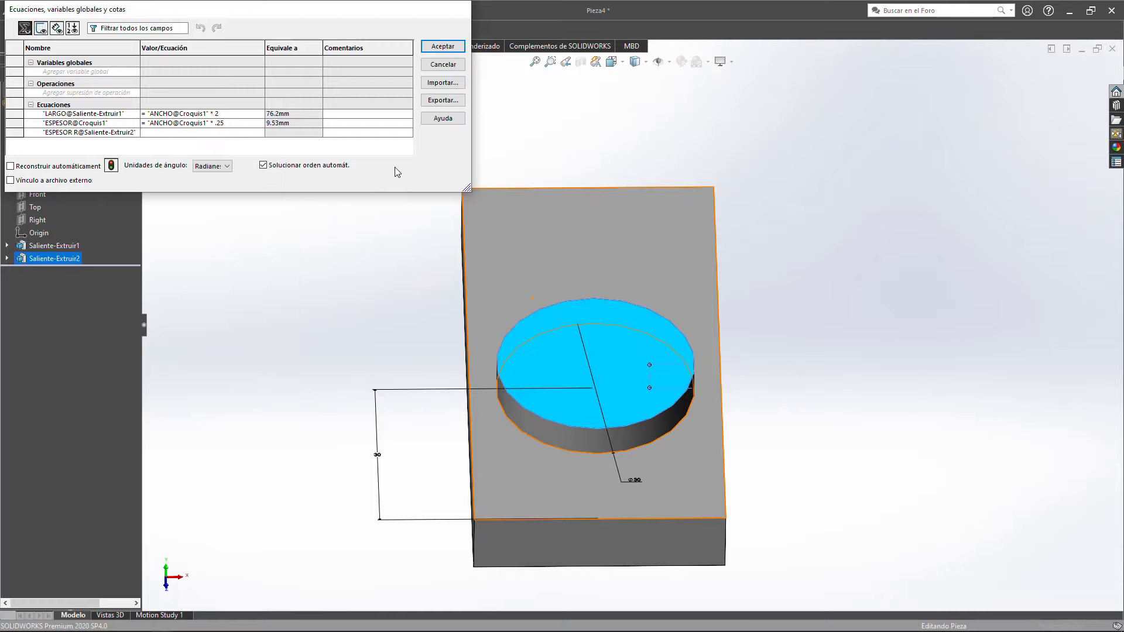
Step: Set boss height to ESPESOR@Croquis1 / 2 (4.76 mm), then add the DIAMETRO row
left_click(610, 285)
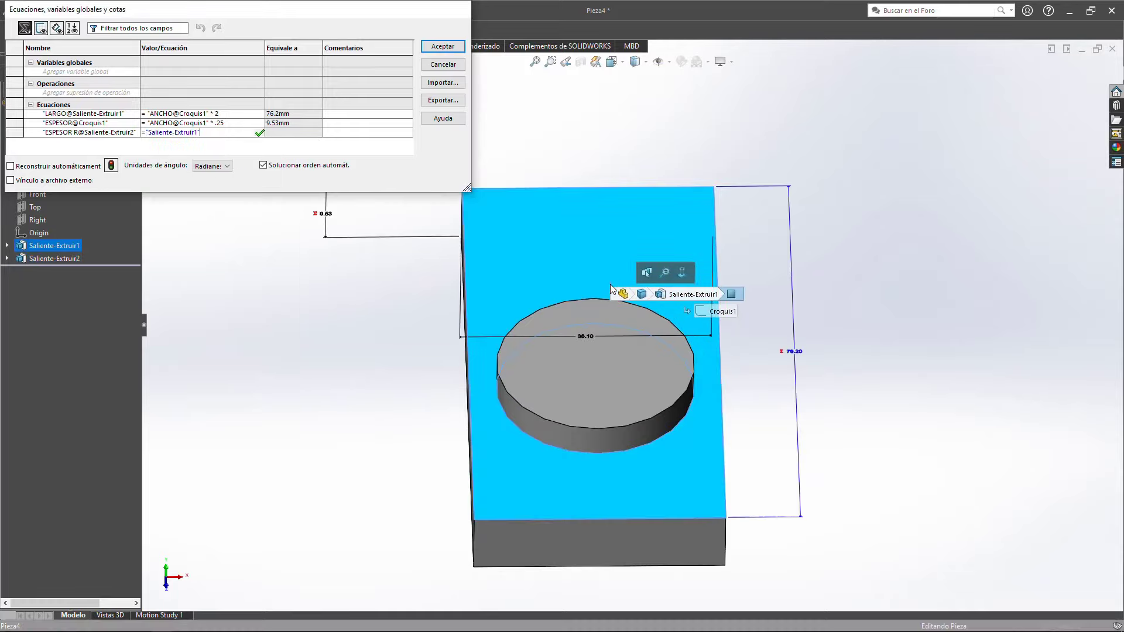
left_click(141, 128)
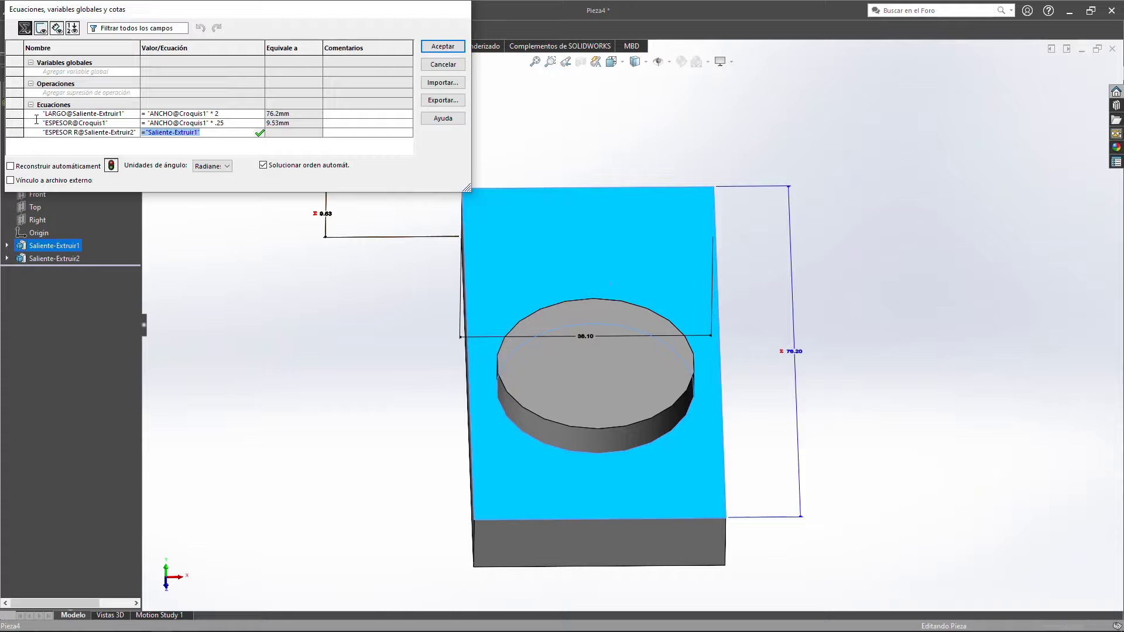
left_click(404, 228)
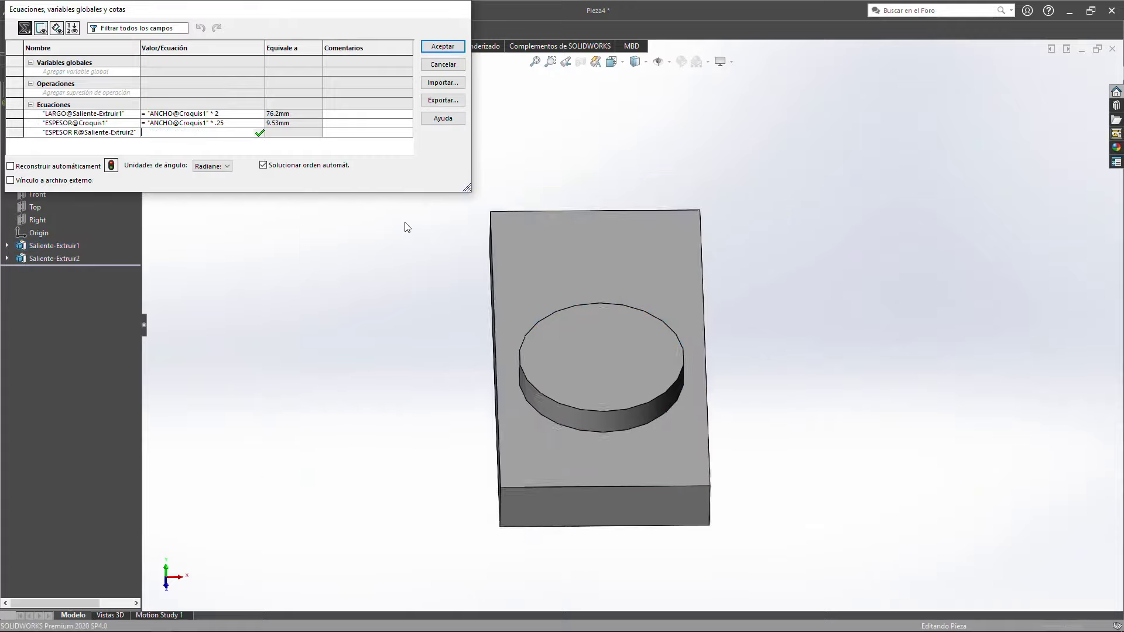
left_click(542, 259)
key("ctrl+a")
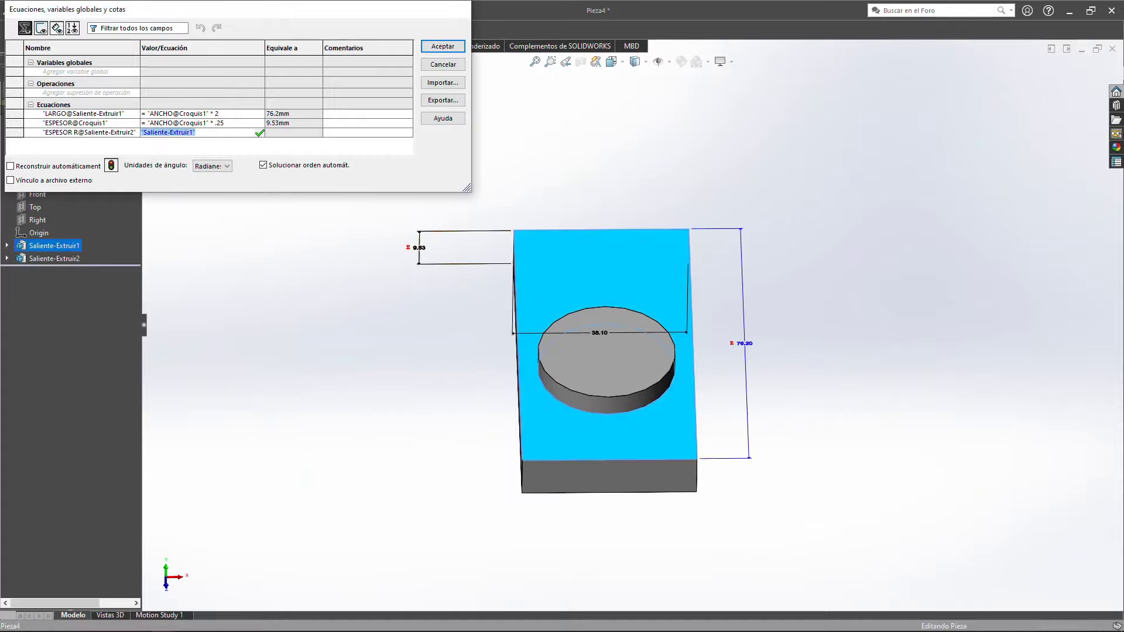
left_click(419, 248)
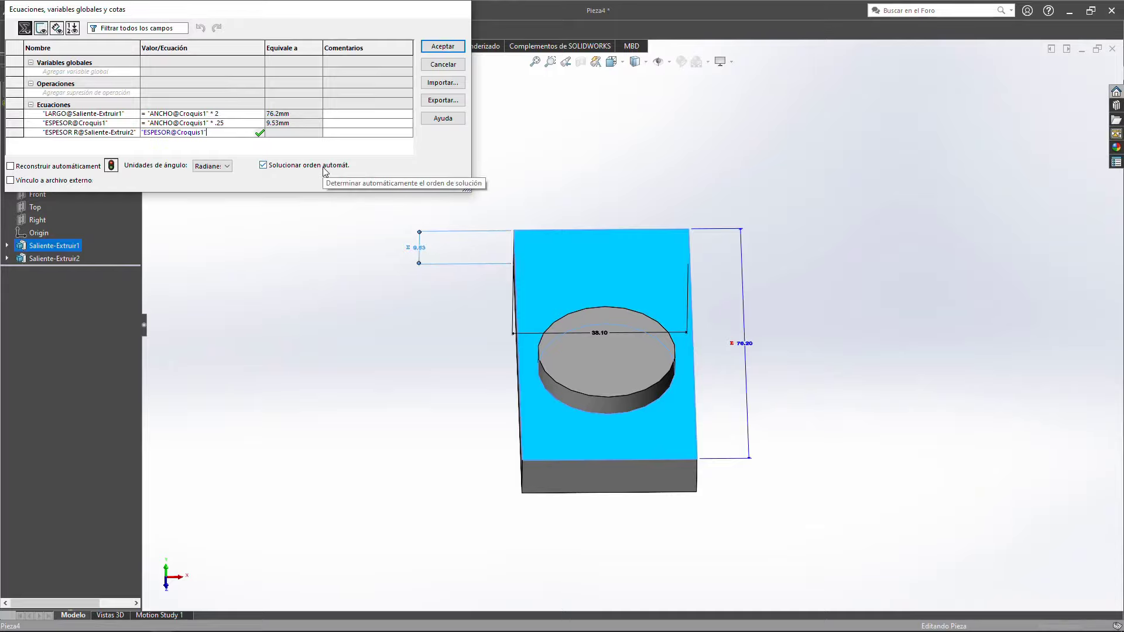
type("/2")
key("Return")
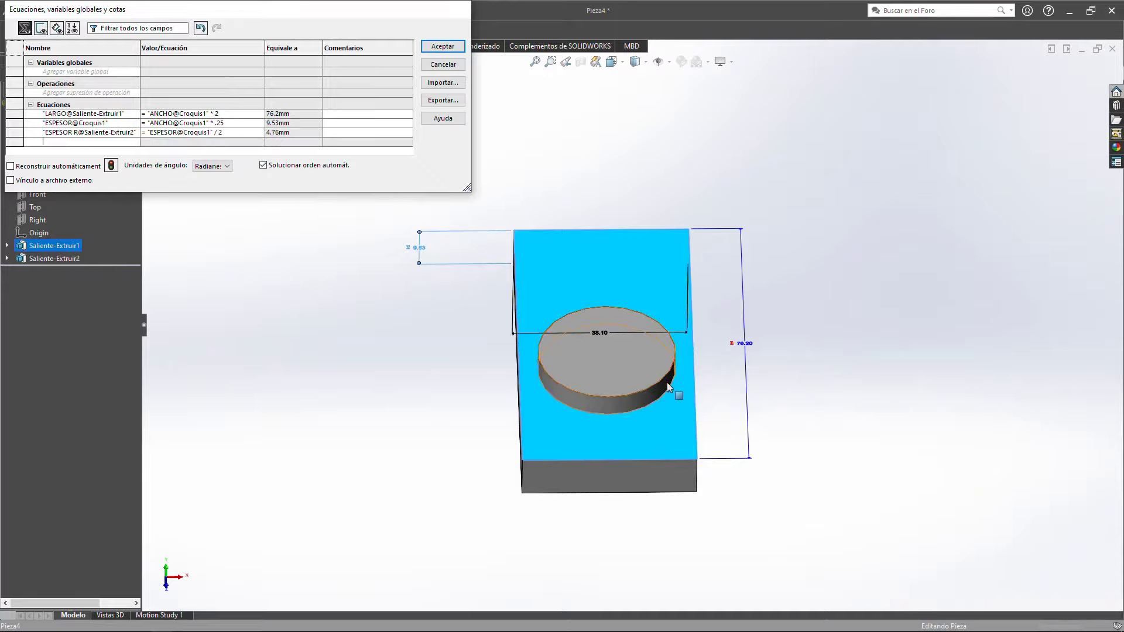
left_click(623, 405)
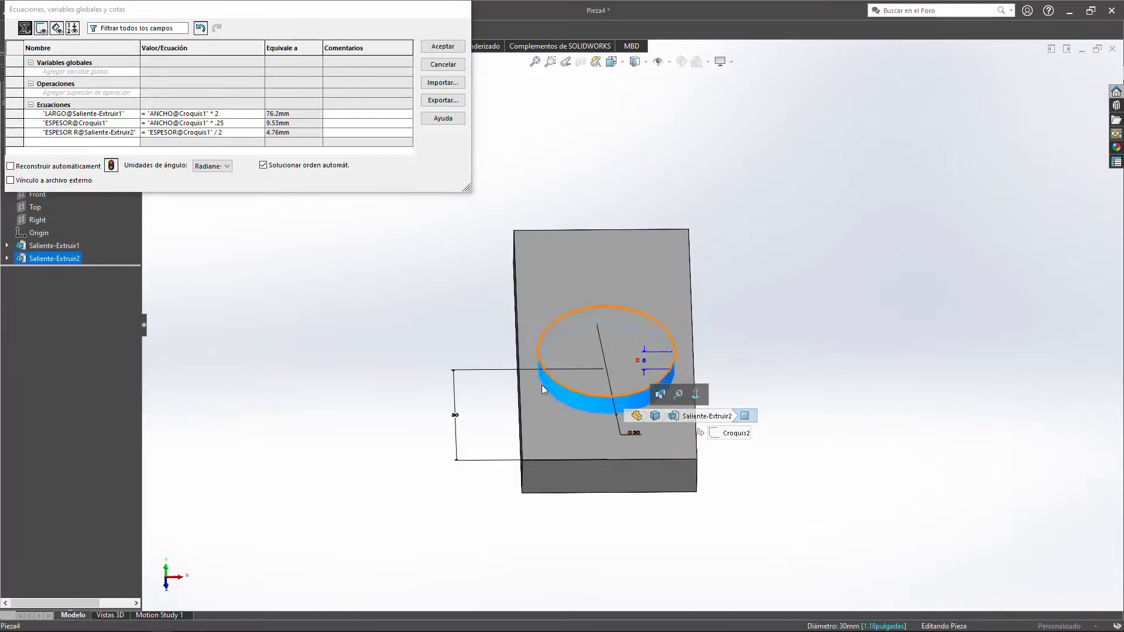
left_click(616, 421)
mouse_move(160, 154)
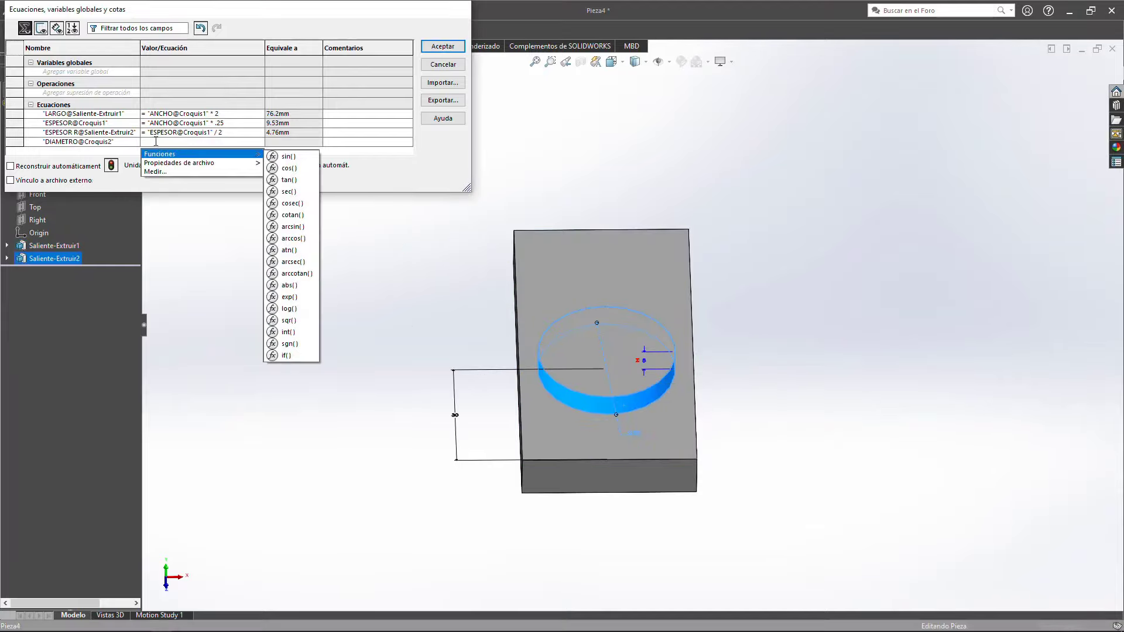
Step: Set DIAMETRO@Croquis2 equal to LARGO@Saliente-Extruir1 / 4 (19.05 mm)
type("=")
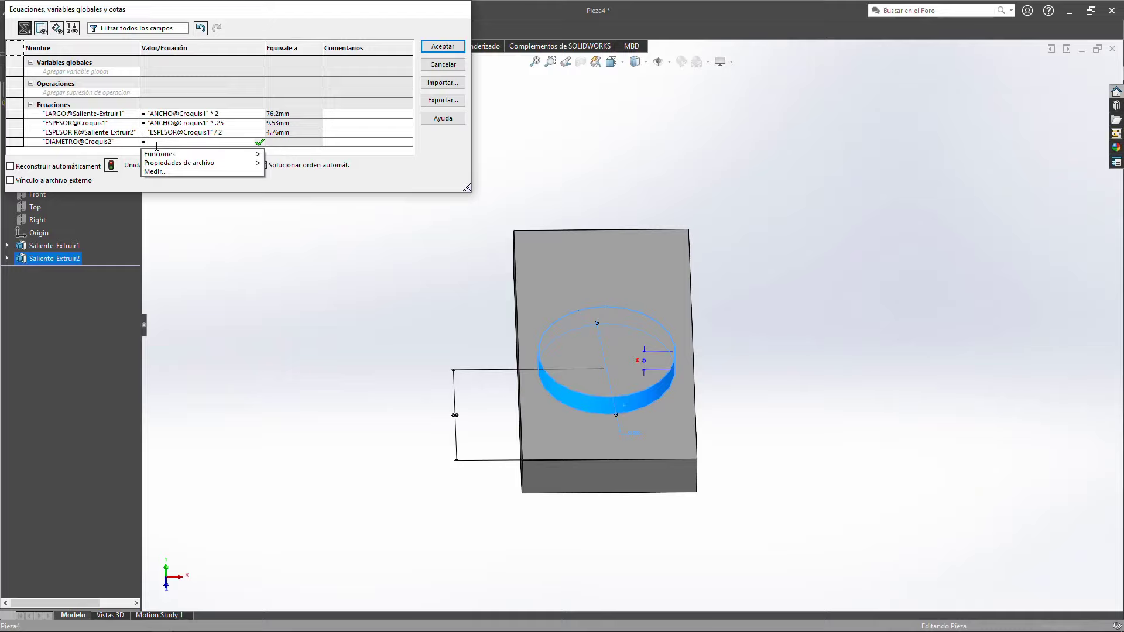
left_click(614, 258)
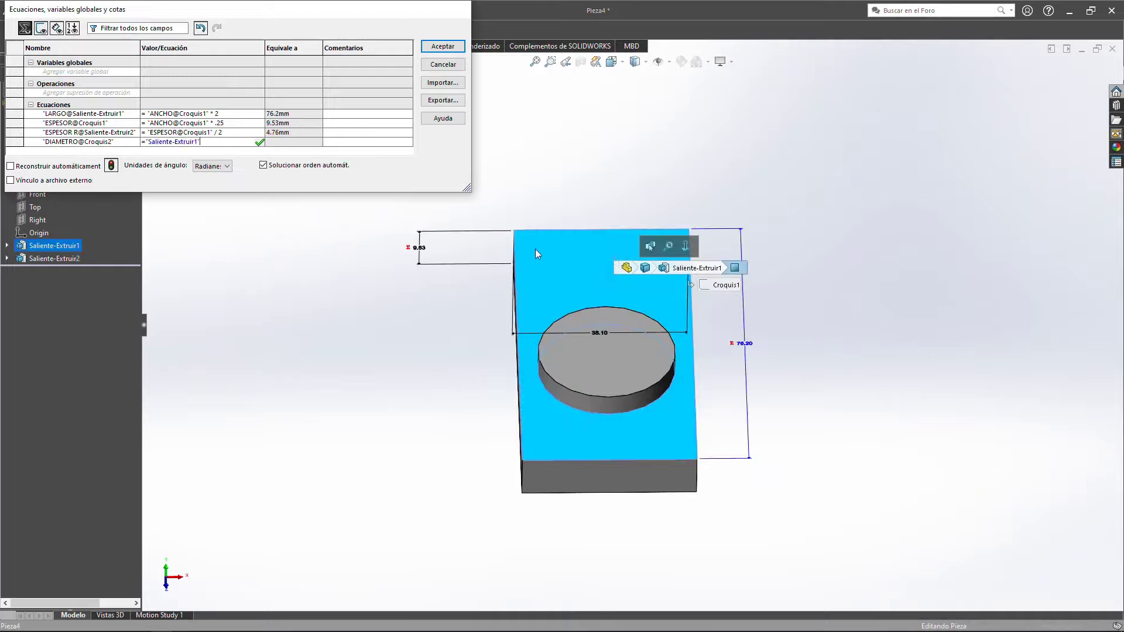
key("ctrl+a")
key("BackSpace")
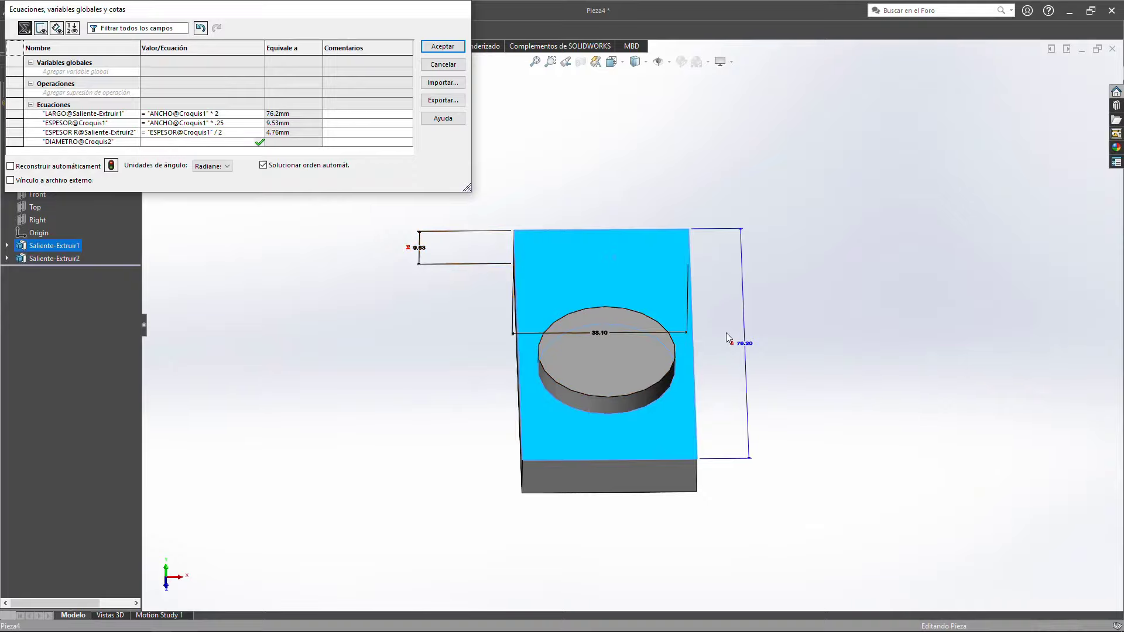
left_click(751, 345)
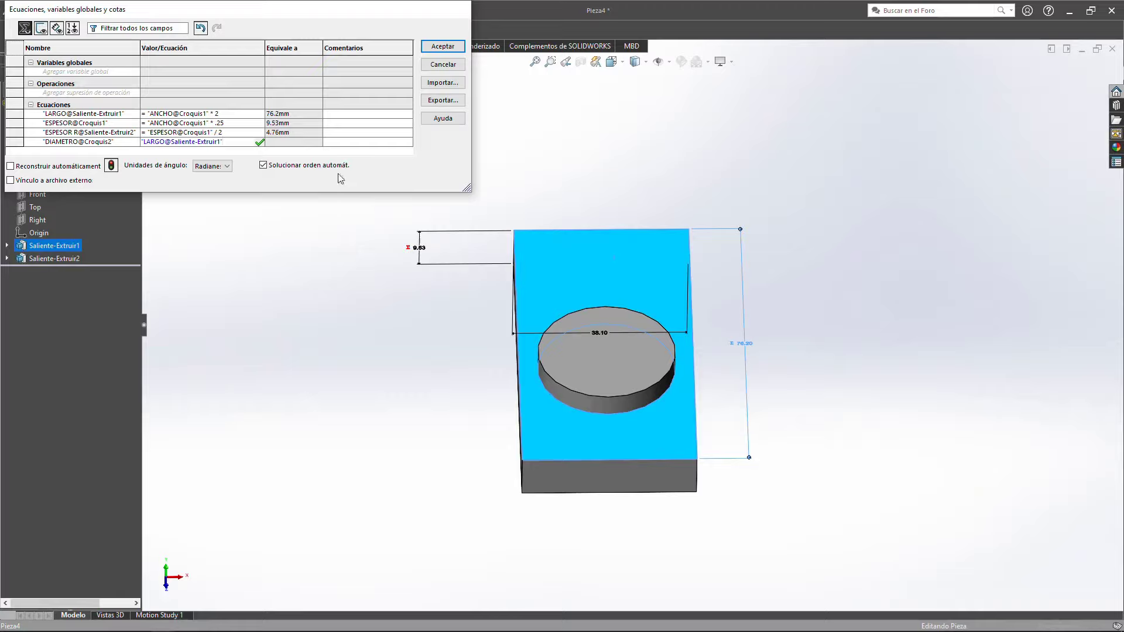
type("/4")
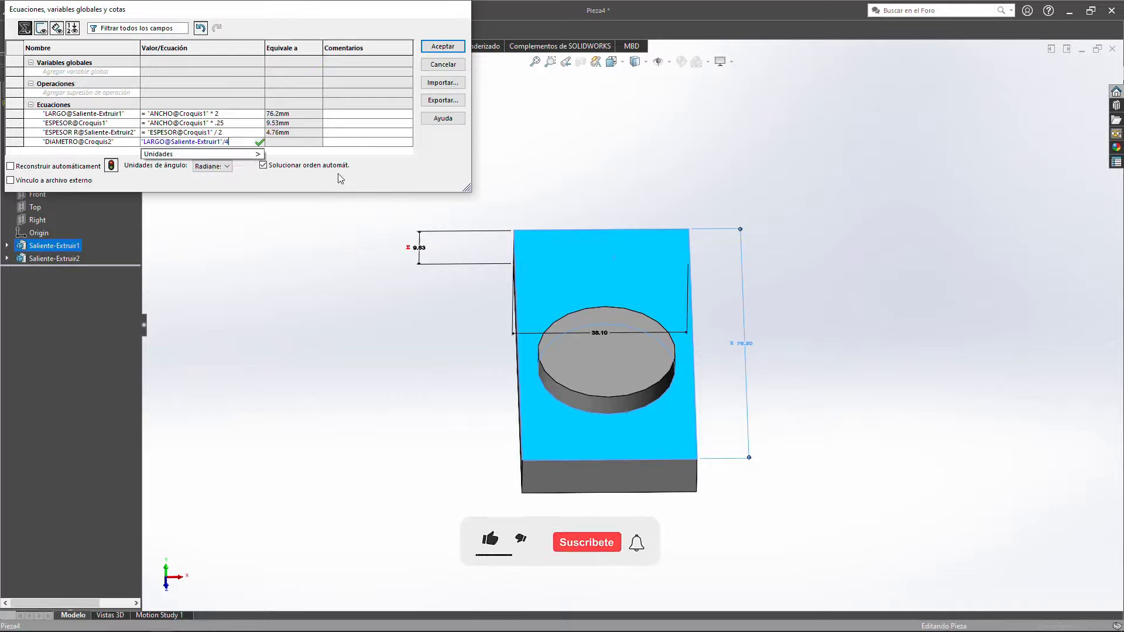
key("Return")
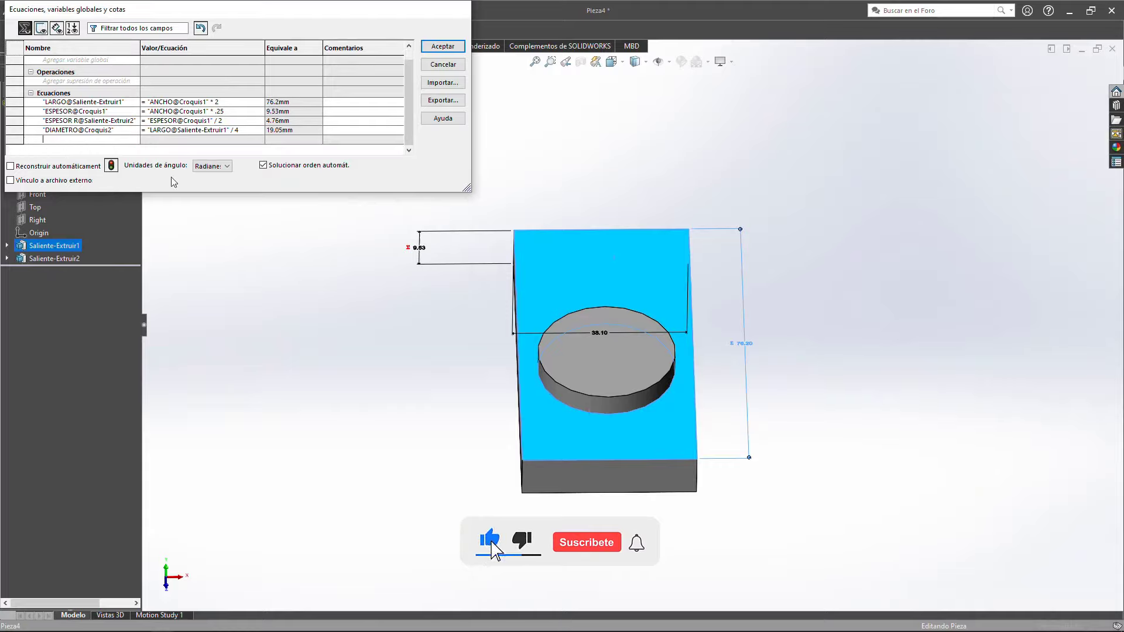
Step: Add a DISTANCIA@Croquis2 equation of LARGO@Saliente-Extruir1 - 5 and confirm the equations
left_click(595, 382)
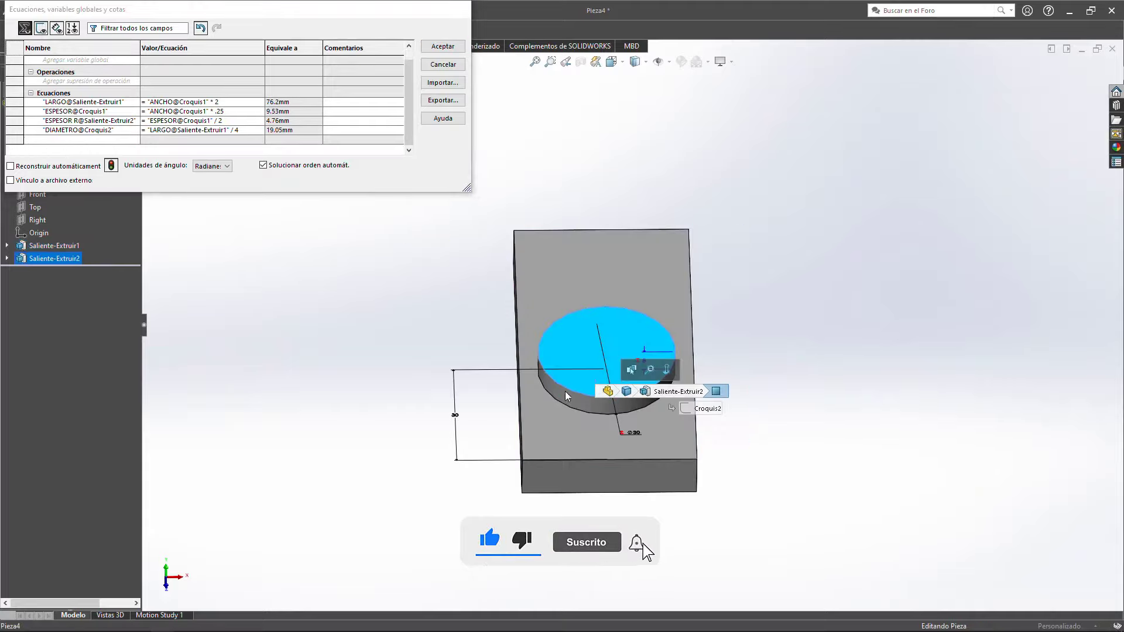
left_click(460, 415)
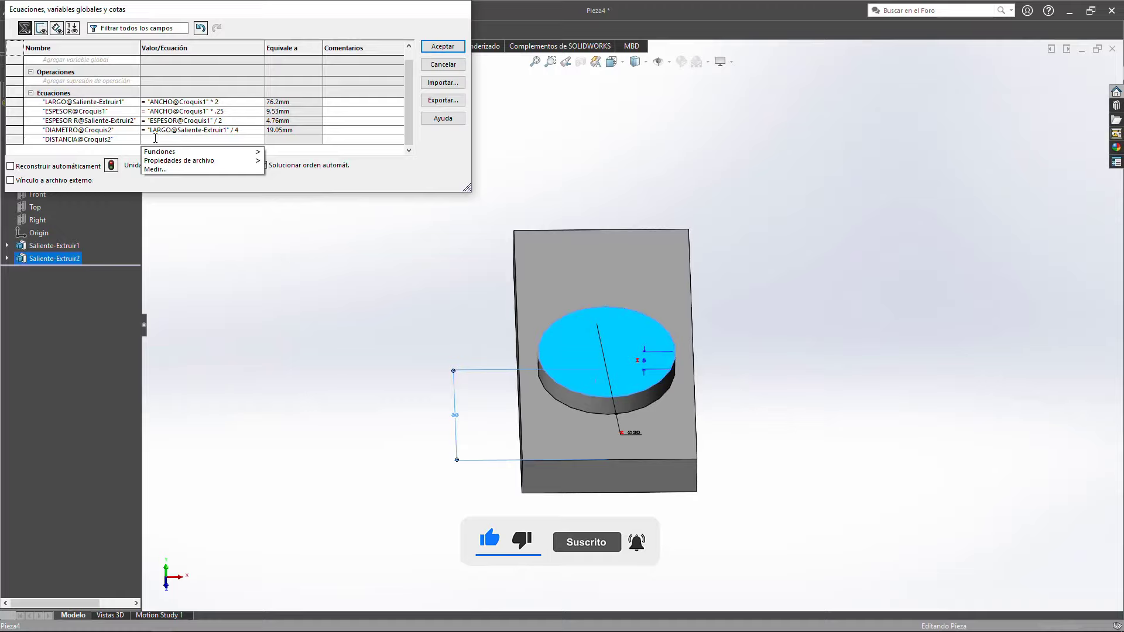
left_click(665, 359)
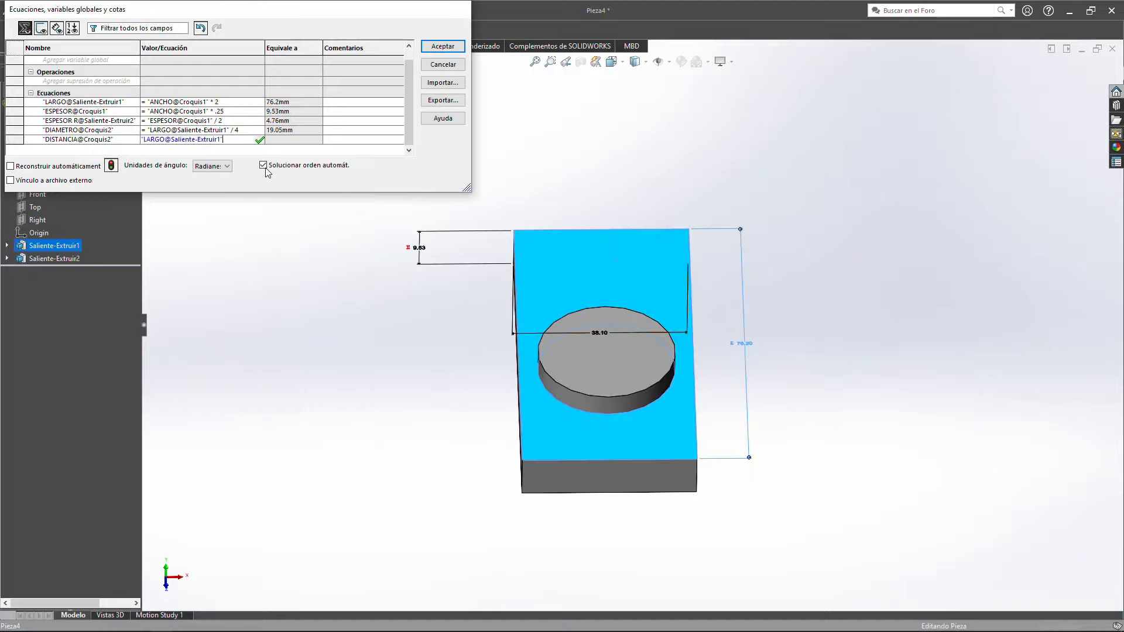
left_click(742, 343)
type("-5")
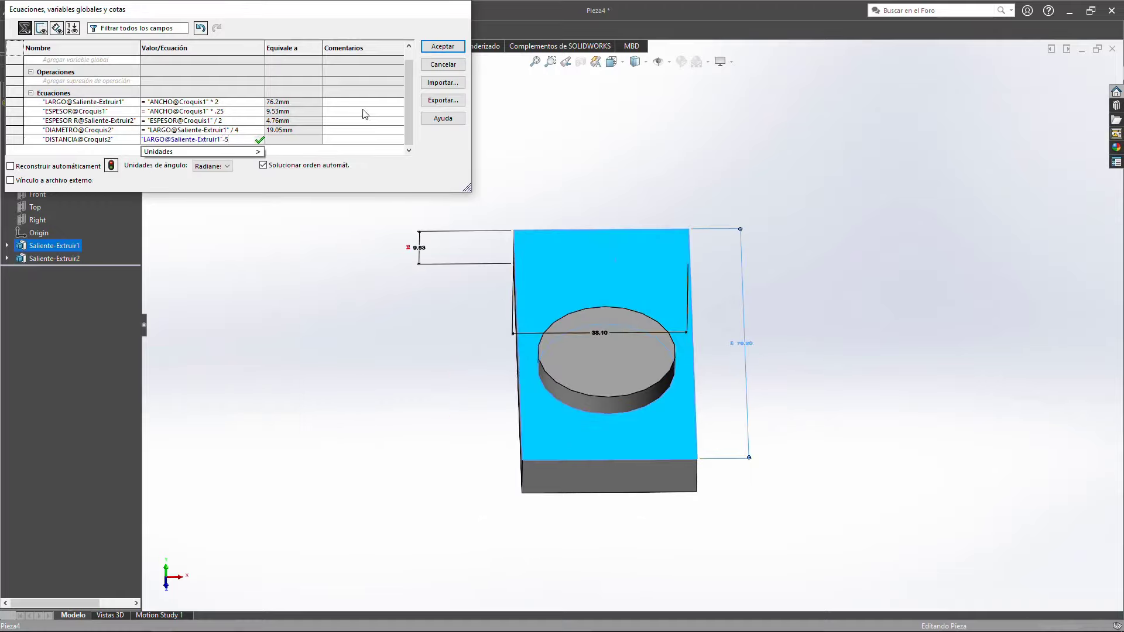
left_click(443, 46)
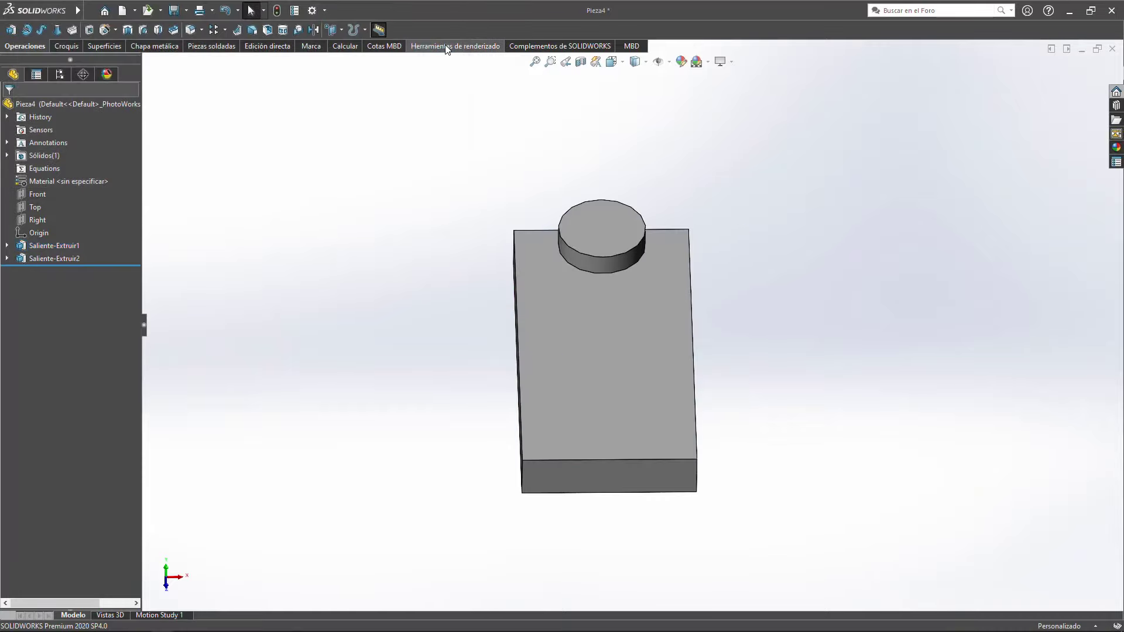
Step: Orbit to a tilted view and drag the 38.10 width dimension above the boss
scroll(617, 304, "up", 3)
mouse_move(617, 304)
middle_mouse_down()
mouse_move(462, 256)
mouse_move(462, 349)
mouse_move(577, 239)
mouse_move(655, 316)
mouse_move(461, 377)
mouse_move(595, 374)
mouse_move(523, 432)
middle_mouse_up()
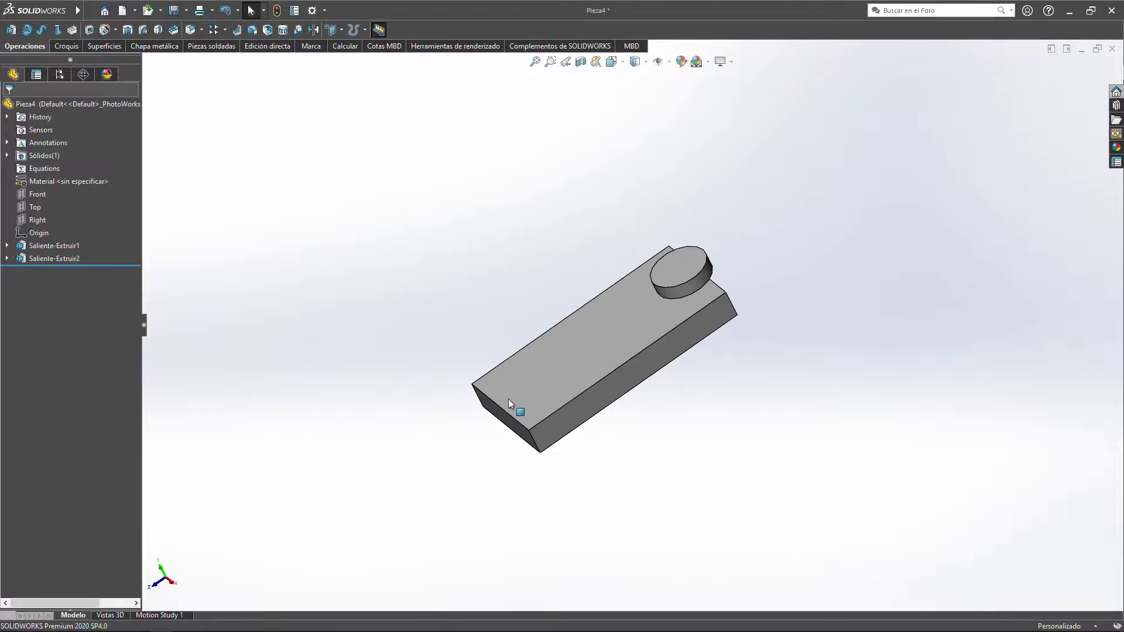
mouse_move(550, 369)
middle_mouse_down()
mouse_move(709, 290)
mouse_move(578, 251)
middle_mouse_up()
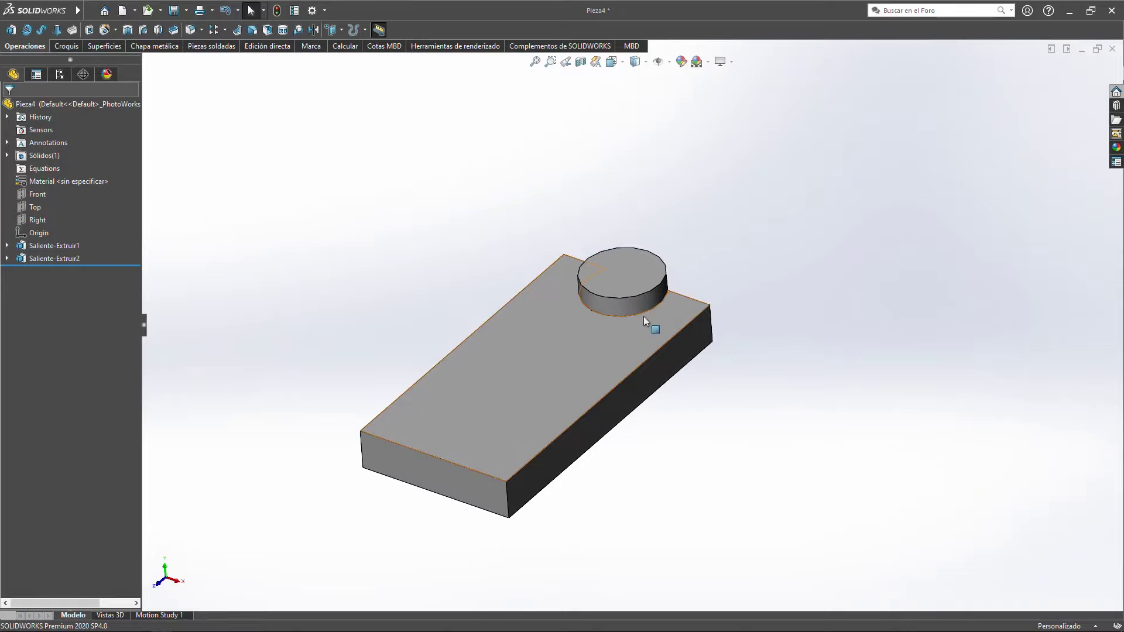
left_click(564, 341)
scroll(549, 332, "down", 3)
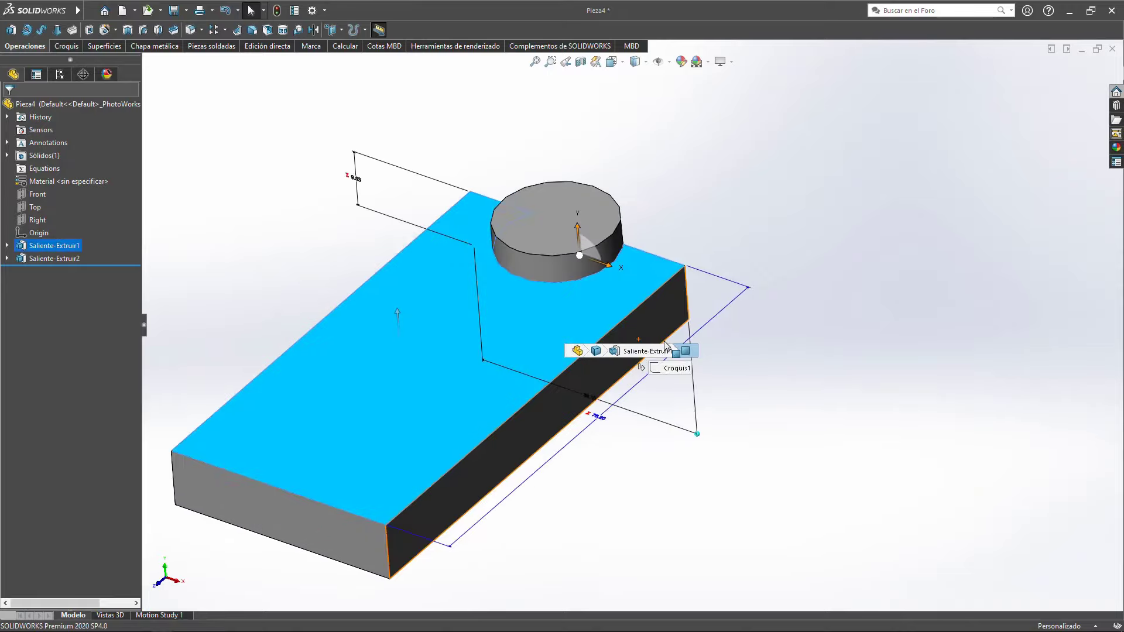
left_click_drag(588, 396, 622, 157)
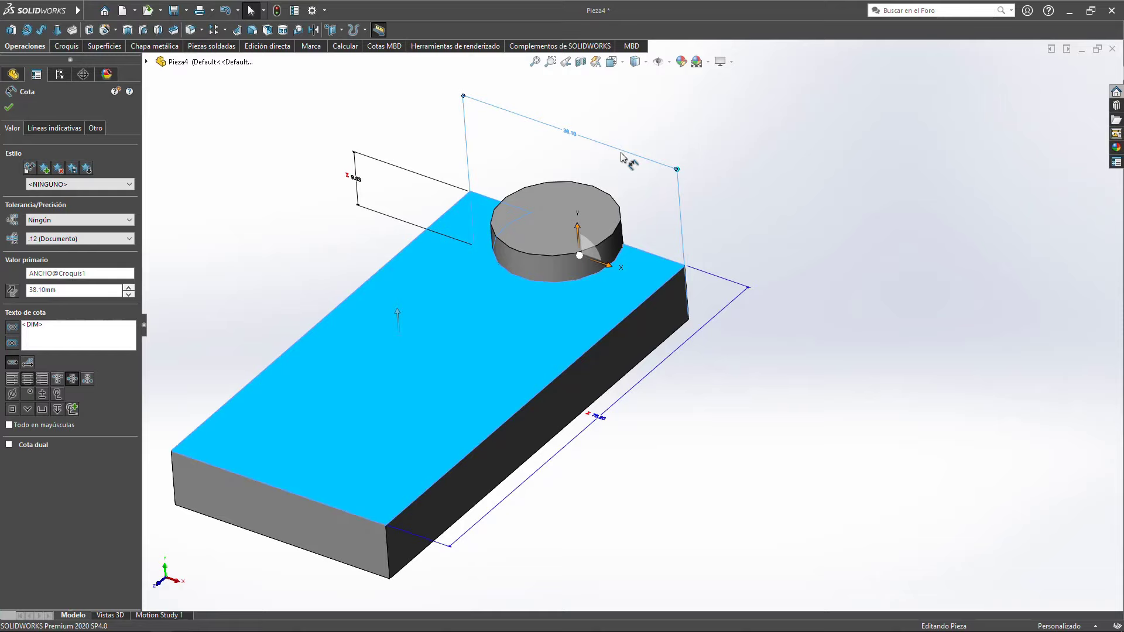
key("Escape")
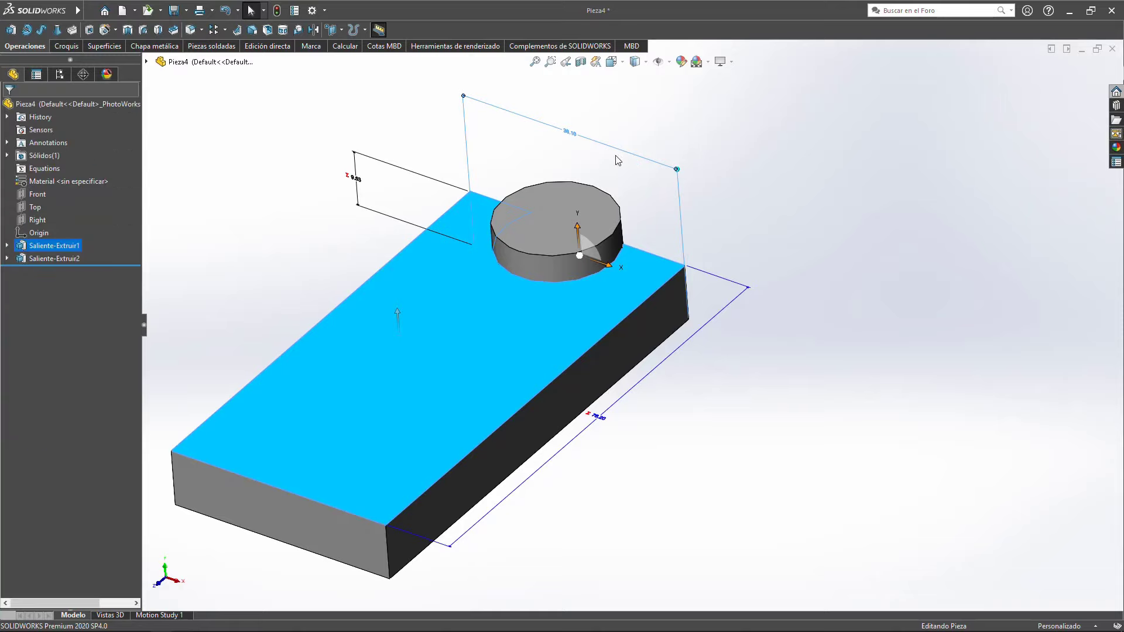
Step: Change the plate's ANCHO width from 38.10 to 50.80
left_click(571, 224)
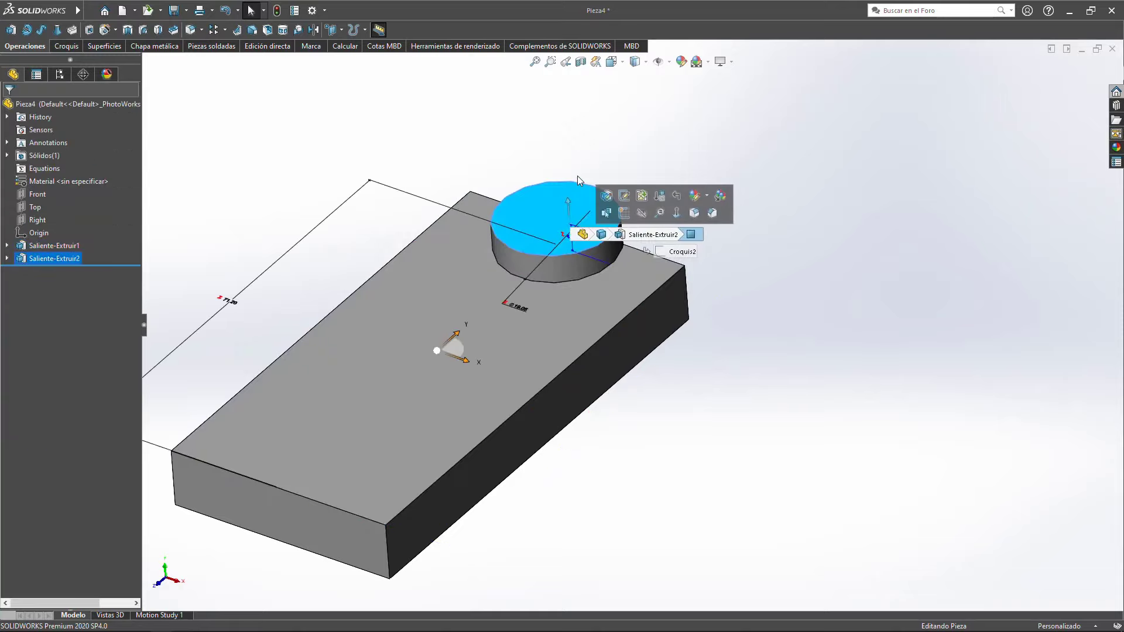
left_click(819, 280)
left_click(558, 307)
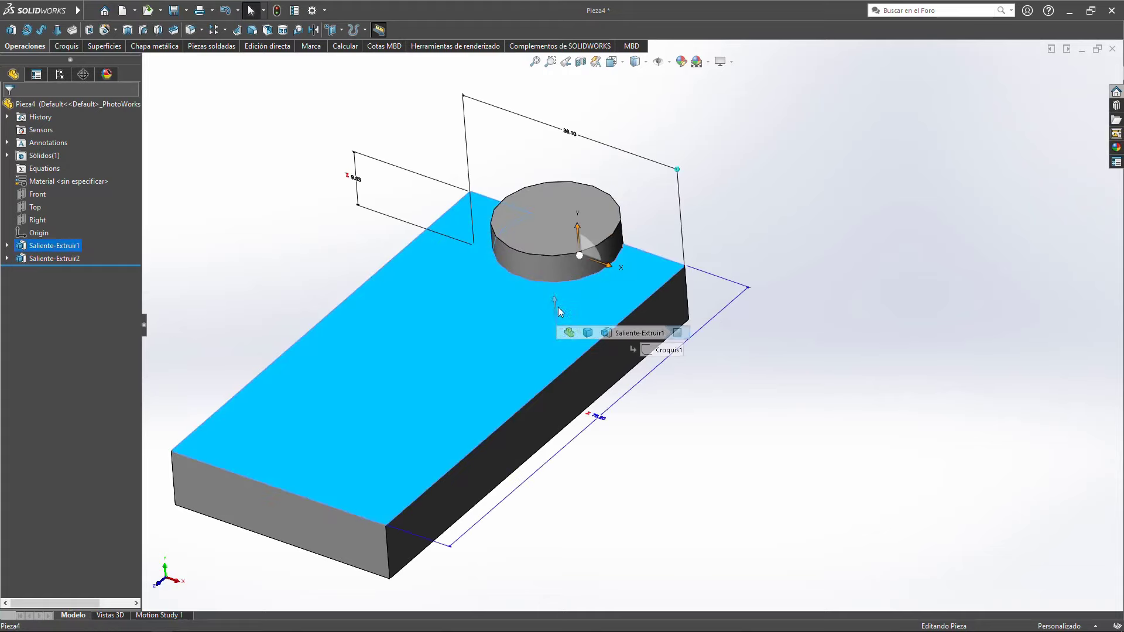
double_click(572, 133)
type(".8")
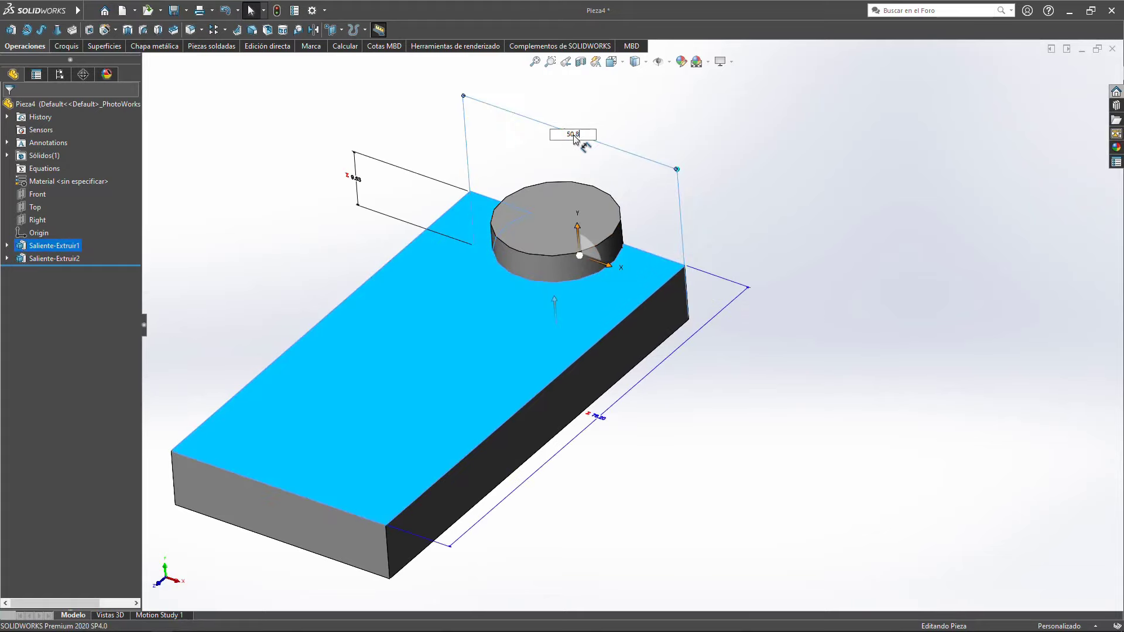
key("Return")
scroll(716, 199, "up", 3)
scroll(645, 288, "down", 2)
scroll(646, 288, "down", 3)
Step: Set the width back to 25.40 so thickness rebuilds to 6.35, then orbit to inspect
left_click(818, 209)
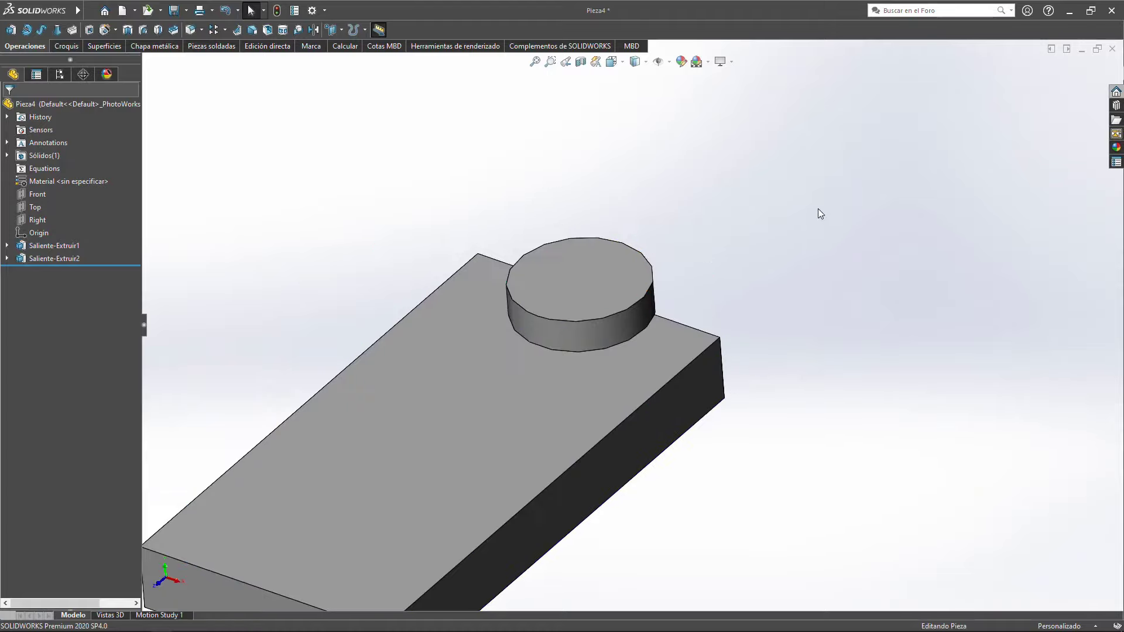
scroll(650, 262, "up", 2)
left_click(445, 426)
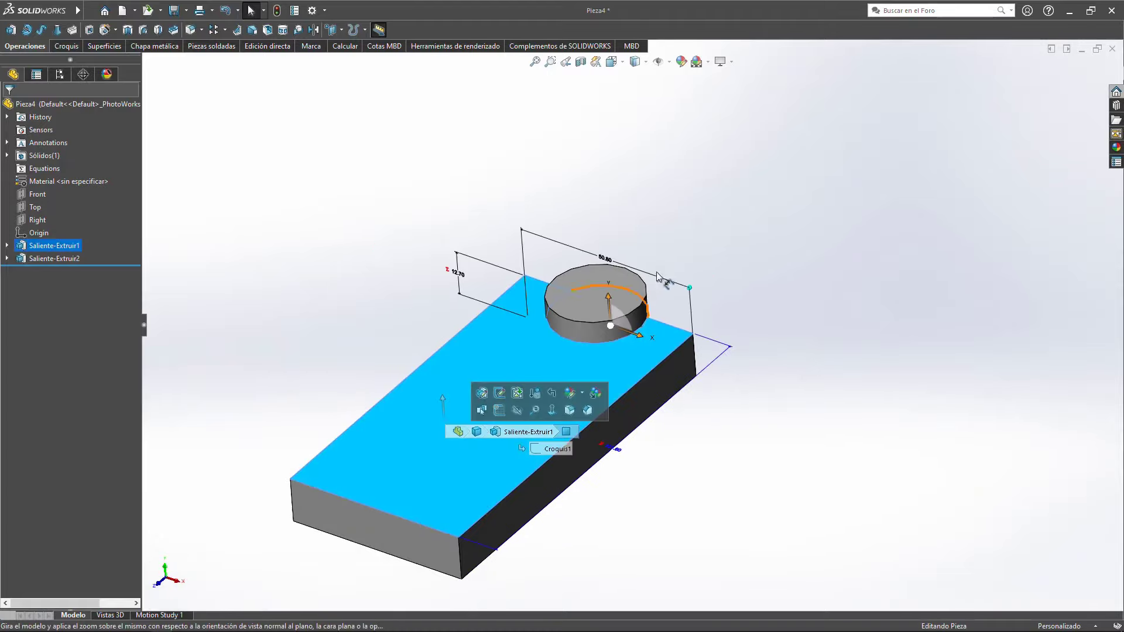
double_click(605, 258)
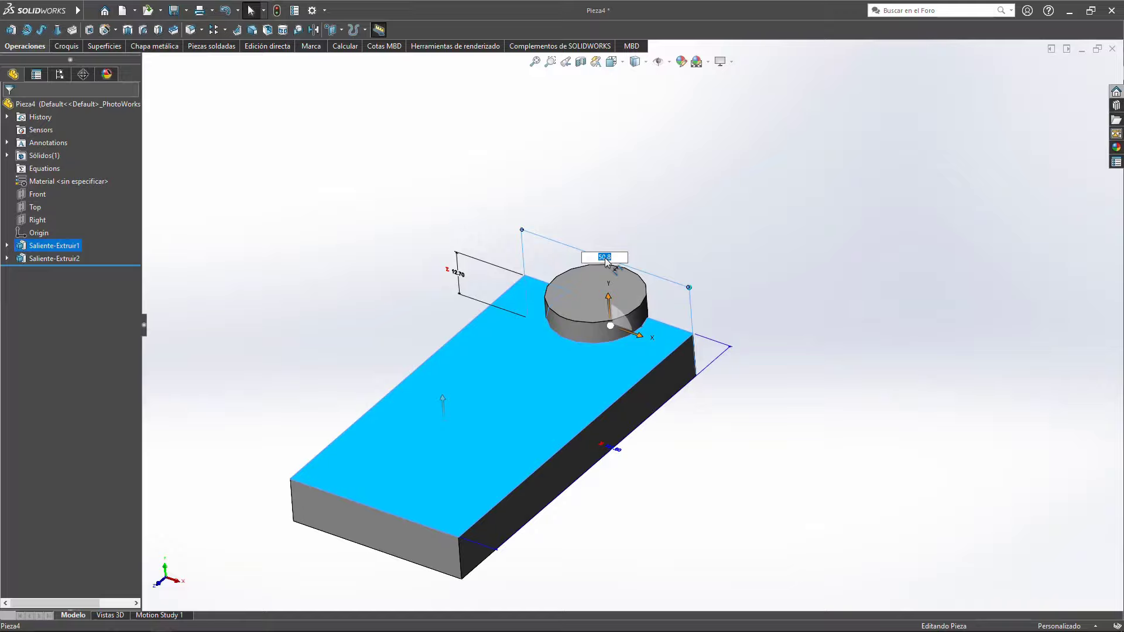
type("25.4")
key("Return")
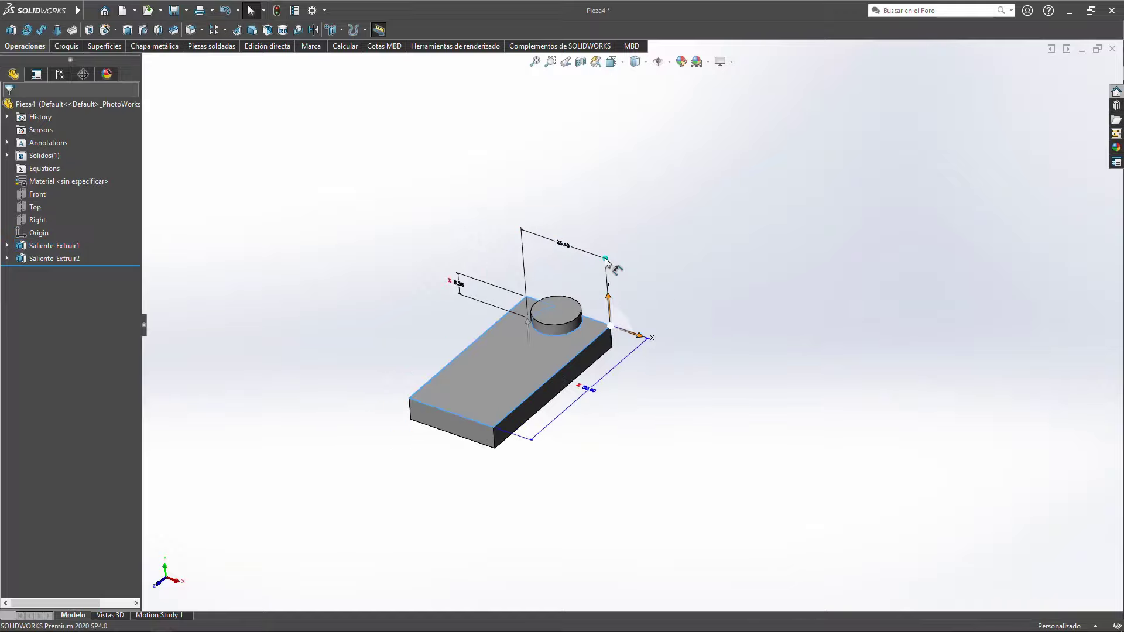
mouse_move(605, 261)
middle_mouse_down()
mouse_move(439, 384)
mouse_move(551, 361)
middle_mouse_up()
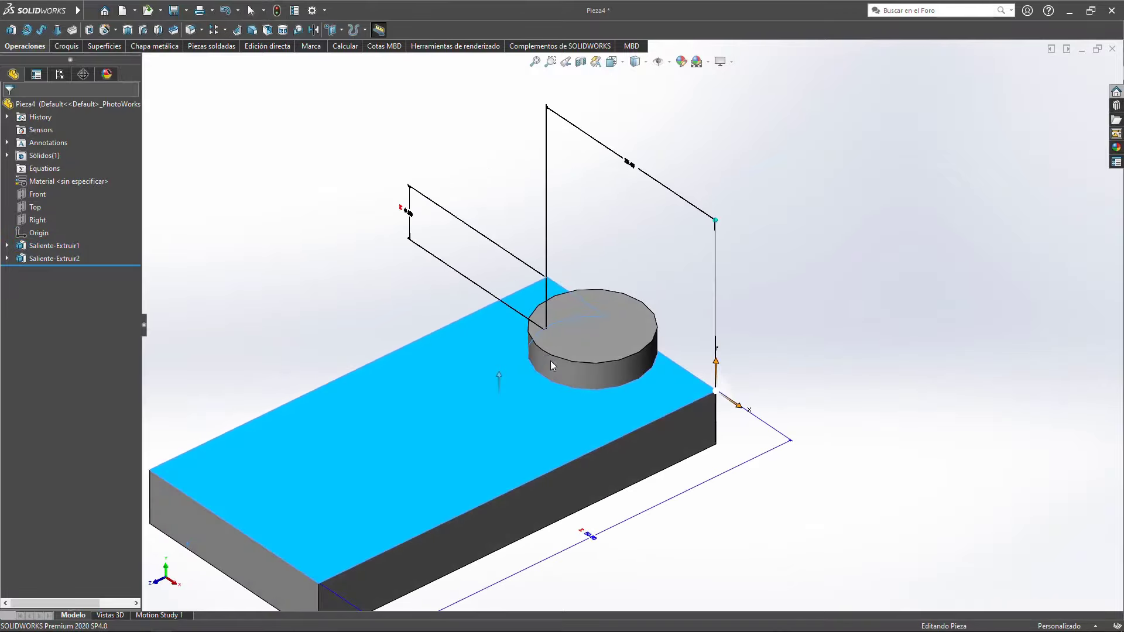
key("Escape")
middle_click_drag(579, 416, 522, 416)
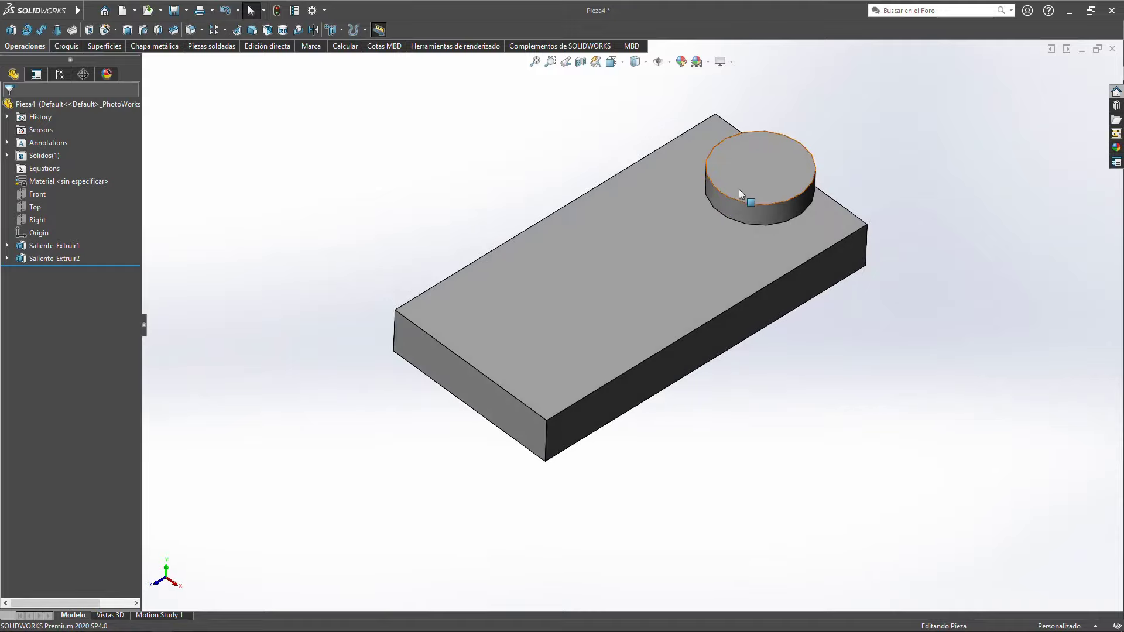
left_click(727, 200)
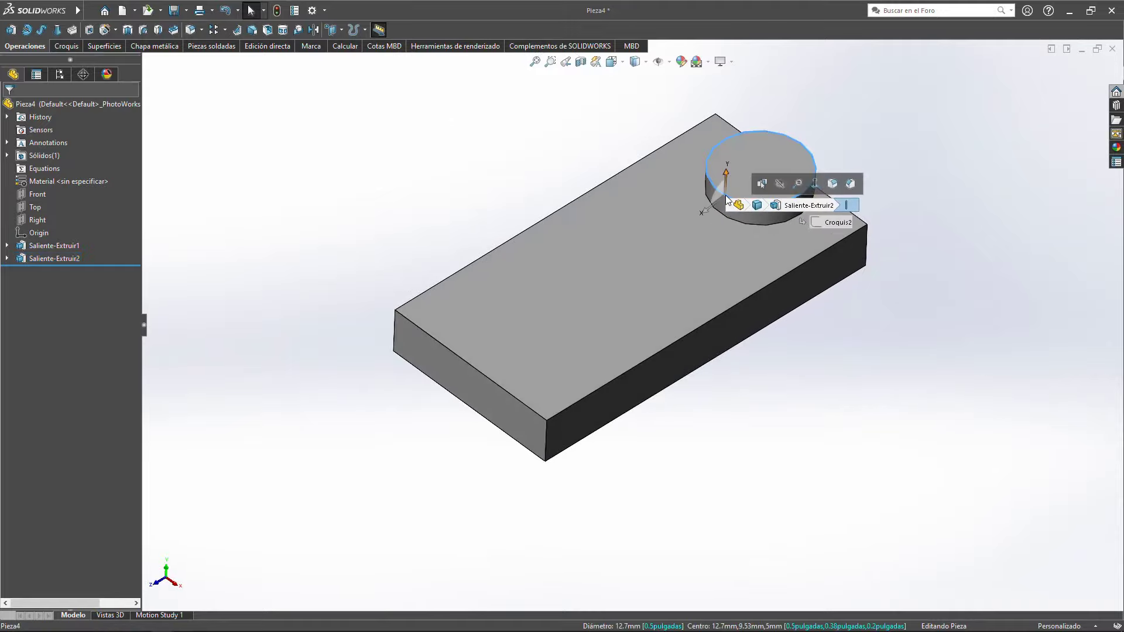
scroll(749, 207, "down", 2)
left_click(933, 139)
left_click(747, 230)
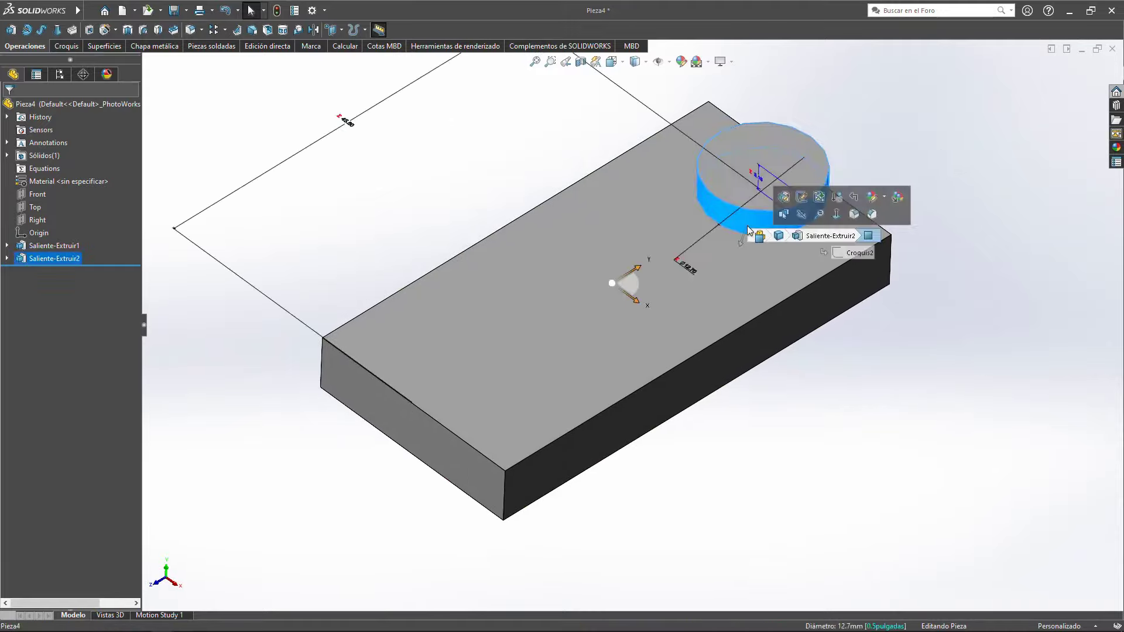
scroll(712, 214, "down", 3)
scroll(720, 211, "up", 4)
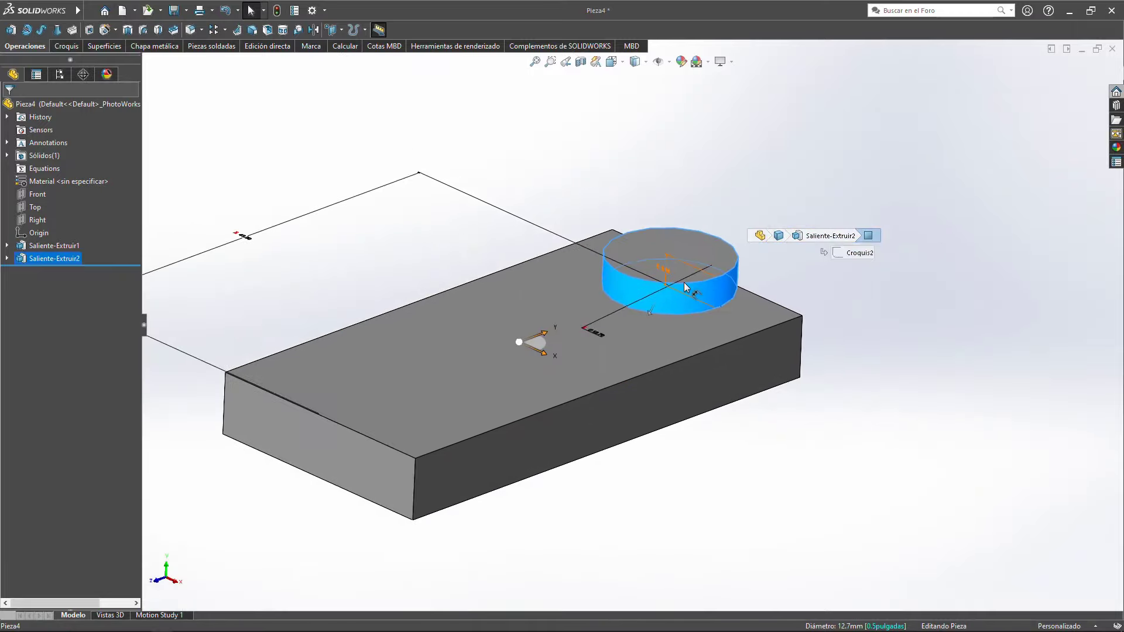
scroll(614, 283, "up", 3)
scroll(522, 297, "down", 3)
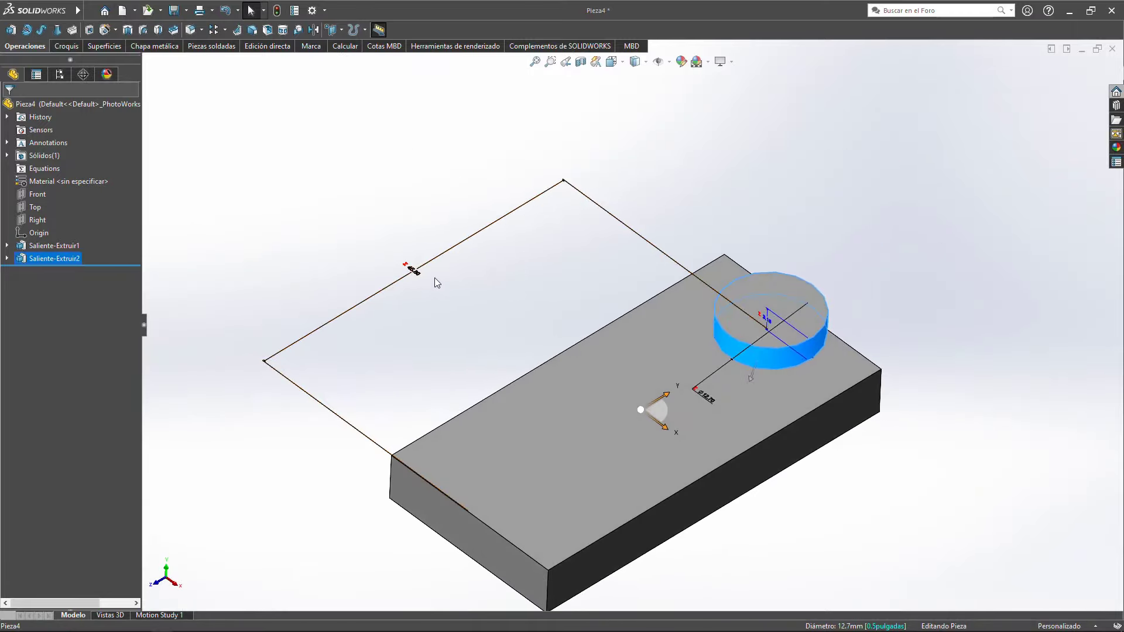
scroll(468, 287, "down", 3)
key("ctrl+5")
scroll(486, 333, "down", 5)
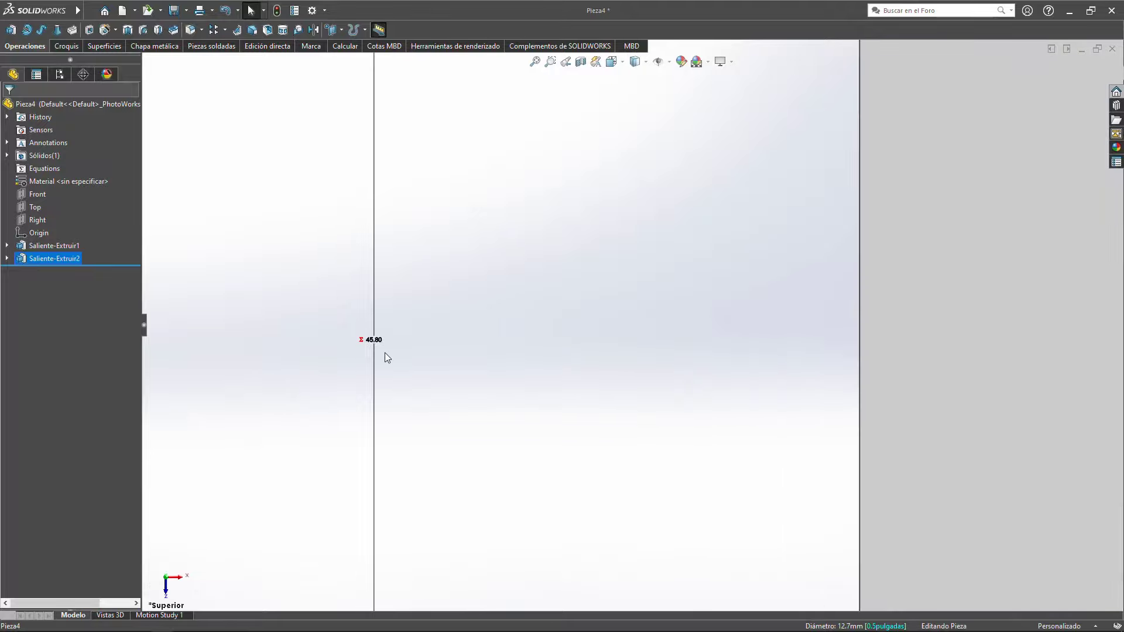
key("ctrl+7")
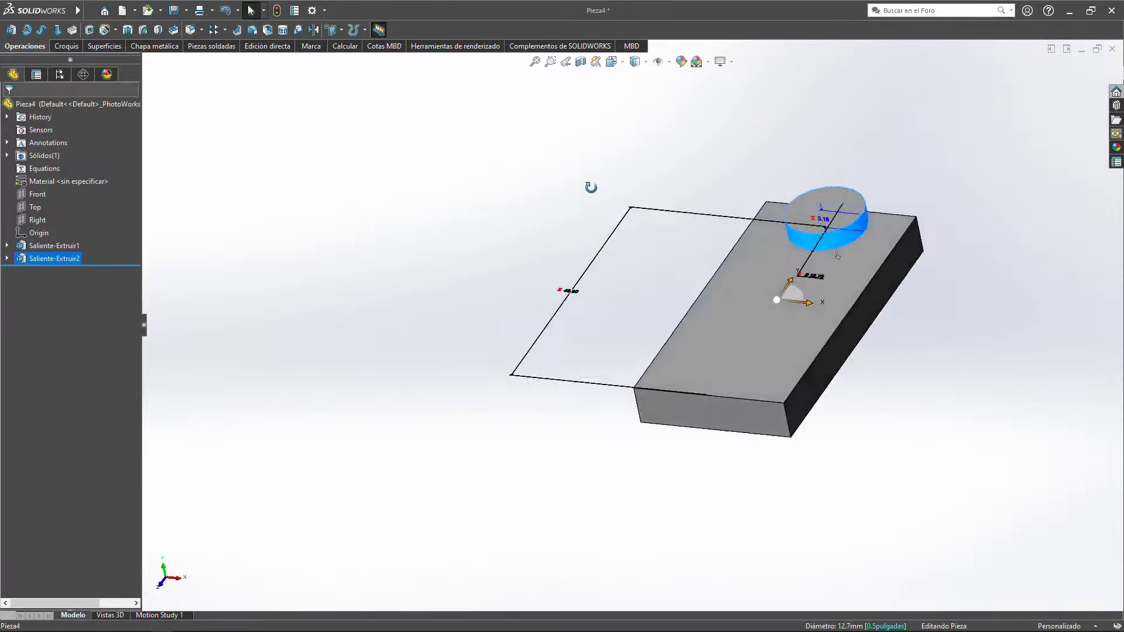
left_click(599, 359)
mouse_move(599, 360)
middle_mouse_down()
mouse_move(808, 393)
mouse_move(705, 351)
middle_mouse_up()
left_click(808, 392)
left_click(600, 268)
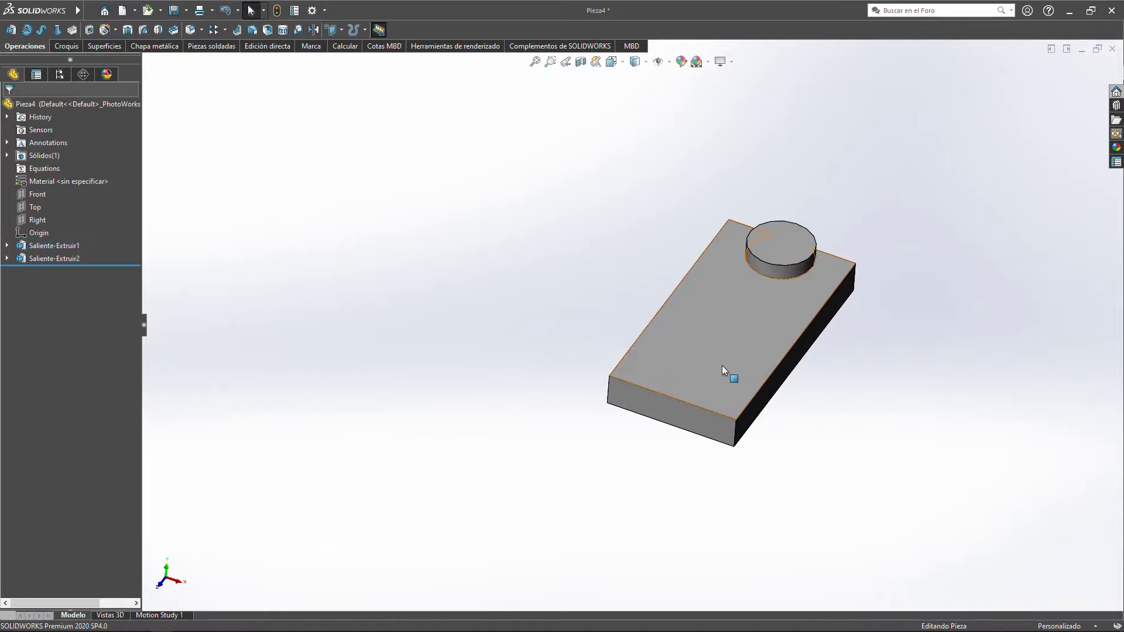
left_click(722, 365)
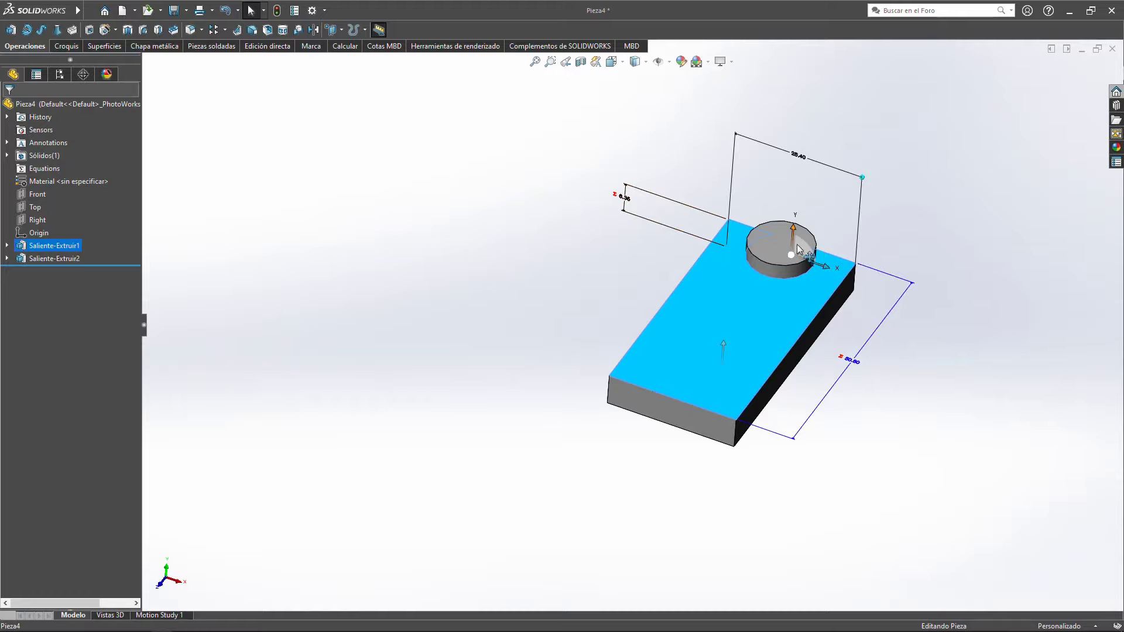
left_click(772, 270)
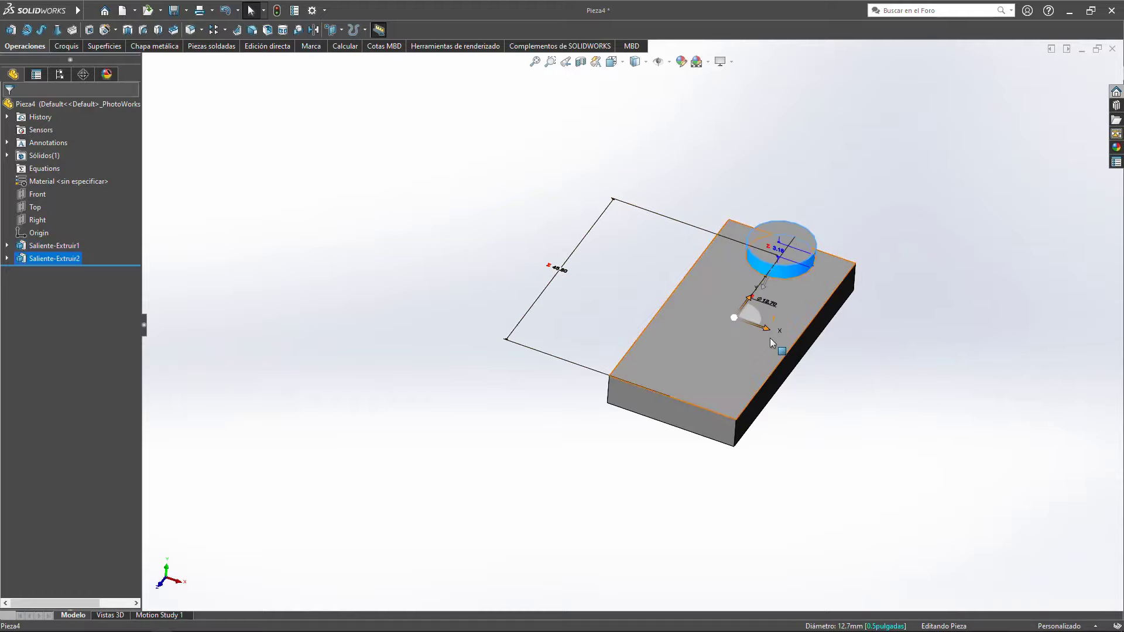
scroll(794, 340, "down", 5)
middle_click_drag(797, 345, 792, 293)
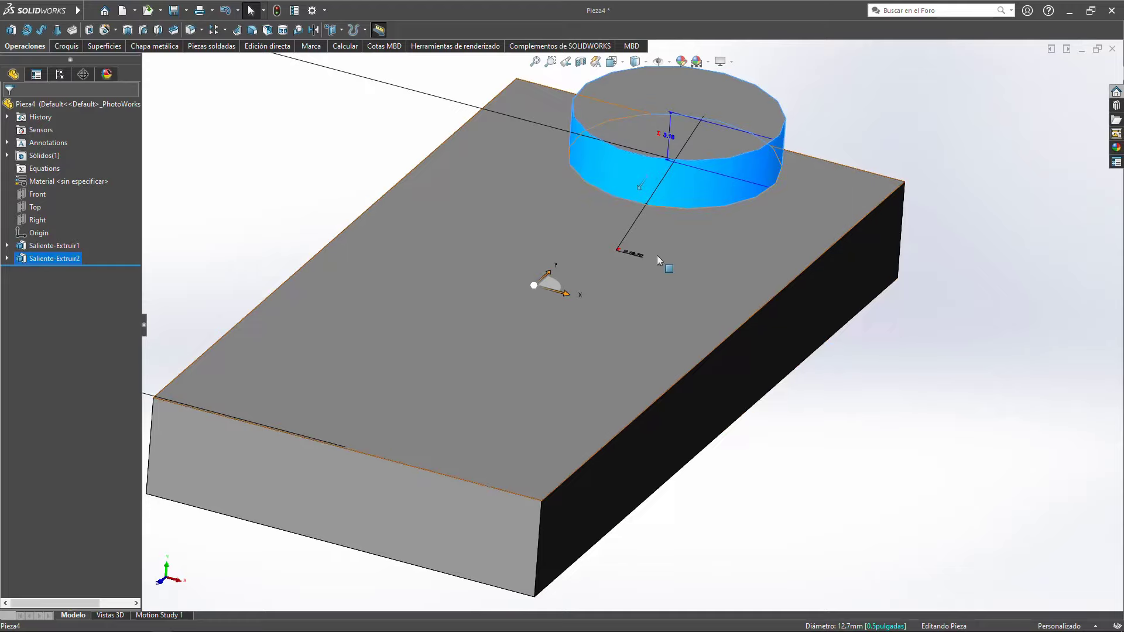
key("f")
left_click(789, 224)
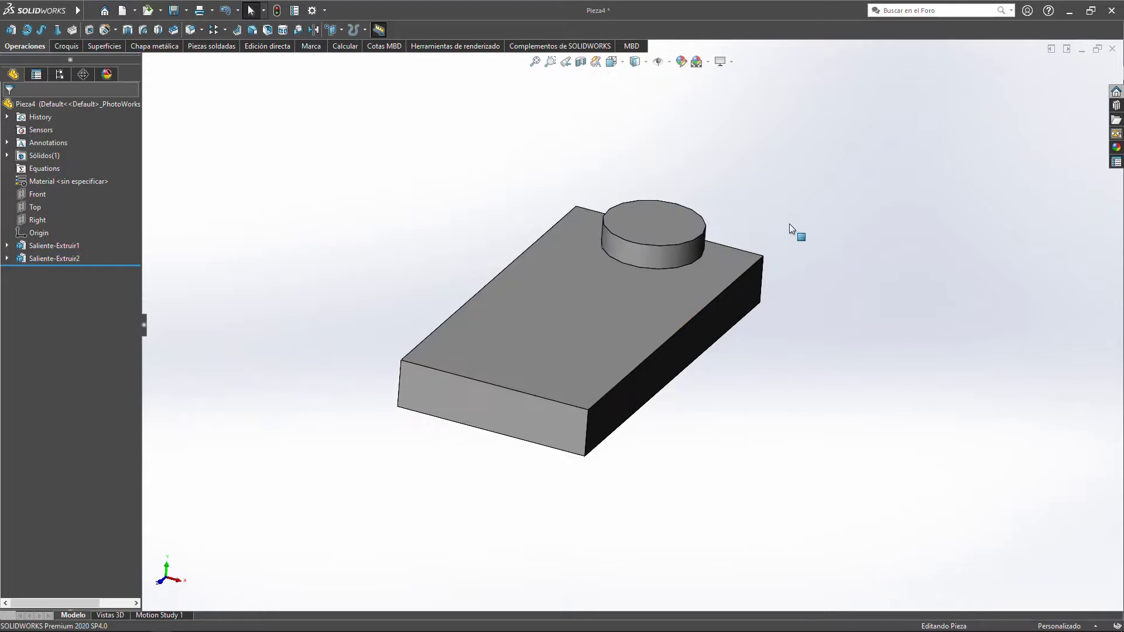